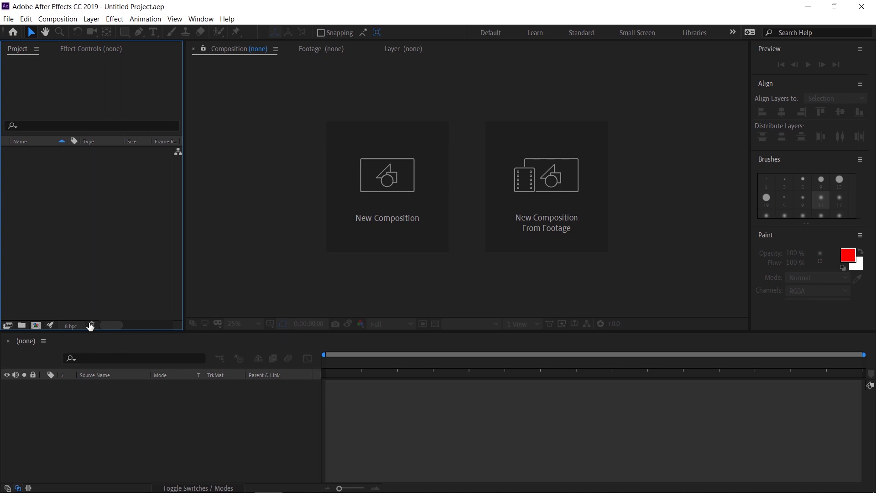
Step: Create a new 1920×1080 composition named Speedlines
{"action": "right_click", "coordinate": [63, 202]}
{"action": "left_click", "coordinate": [106, 208]}
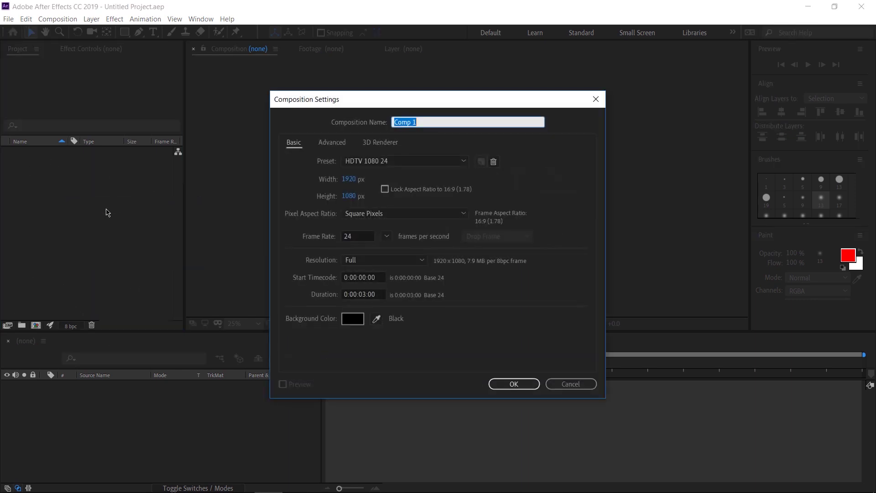
{"action": "type", "text": "Speedlines"}
{"action": "left_click", "coordinate": [513, 384]}
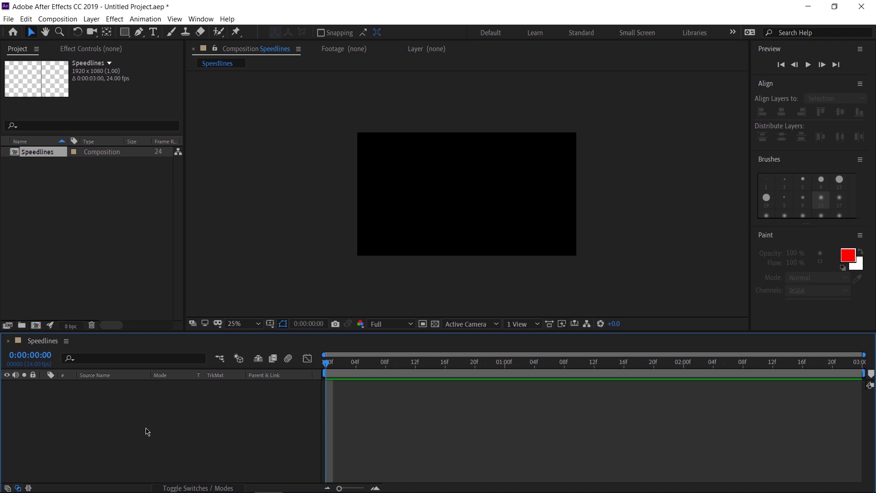
Step: Add a full-frame orange FF4900 solid layer named BG
{"action": "key", "text": "ctrl+y"}
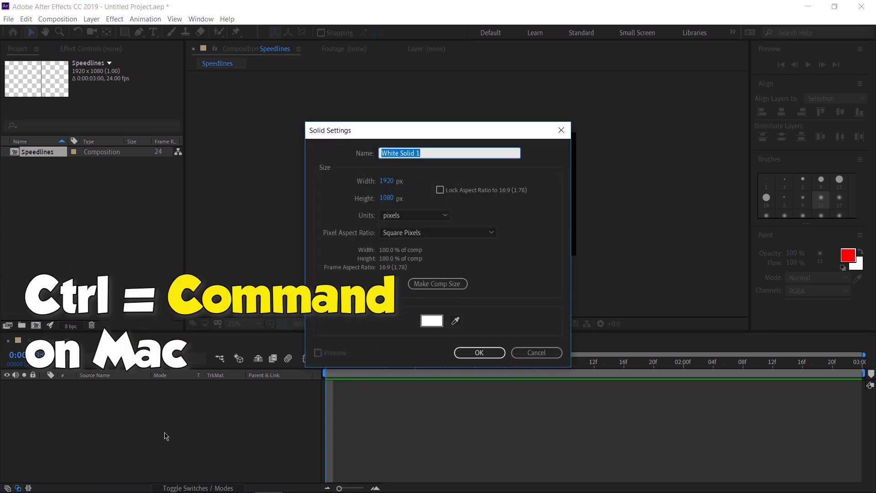
{"action": "left_click", "coordinate": [432, 321]}
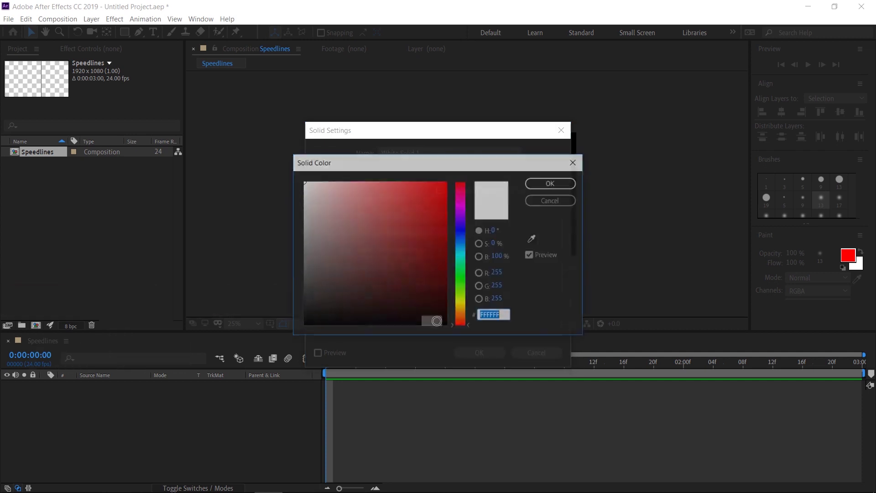
{"action": "left_click", "coordinate": [462, 316]}
{"action": "left_click_drag", "start_coordinate": [462, 318], "coordinate": [462, 320]}
{"action": "left_click_drag", "start_coordinate": [414, 270], "coordinate": [528, 121]}
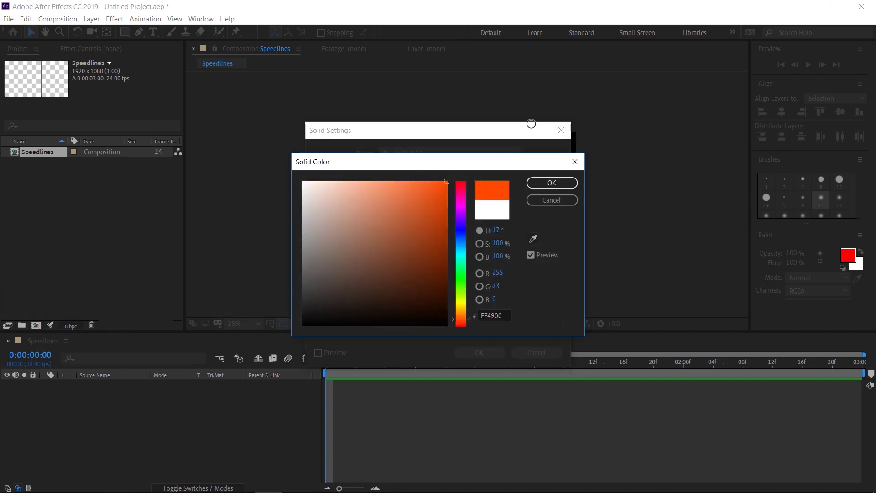
{"action": "left_click", "coordinate": [551, 183]}
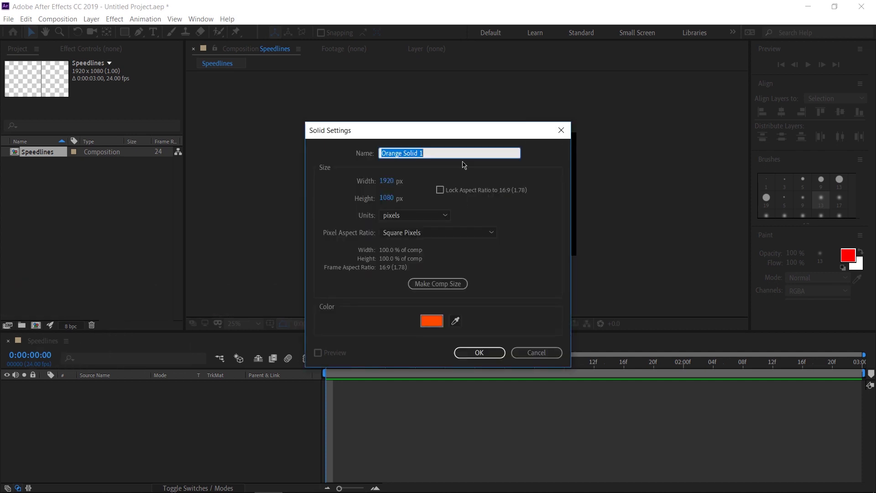
{"action": "type", "text": "BG"}
{"action": "key", "text": "Return"}
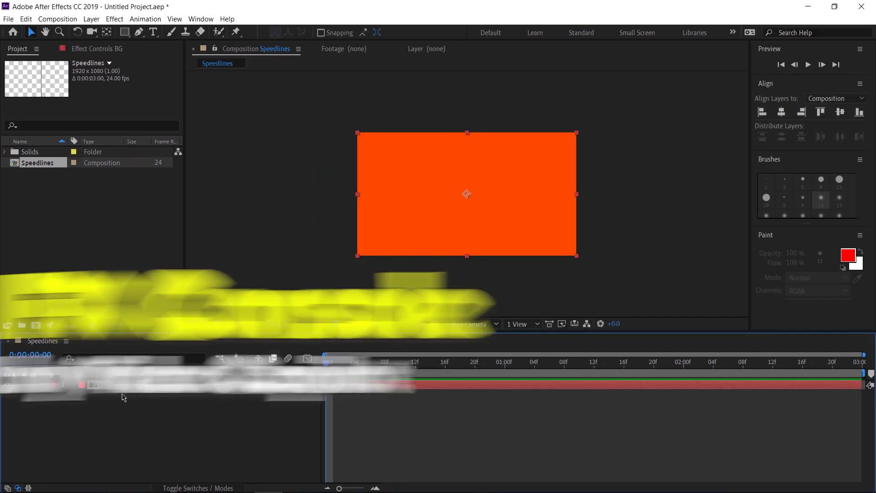
{"action": "key", "text": "ctrl+space"}
Step: Apply a Radial Gradient Ramp to BG, start beyond top-left and end beyond lower-right
{"action": "type", "text": "gradi"}
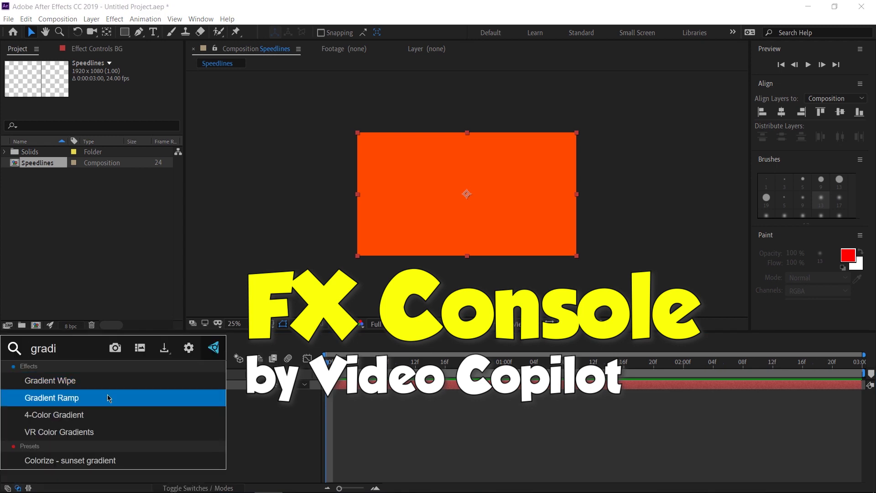
{"action": "key", "text": "Return"}
{"action": "left_click", "coordinate": [134, 121]}
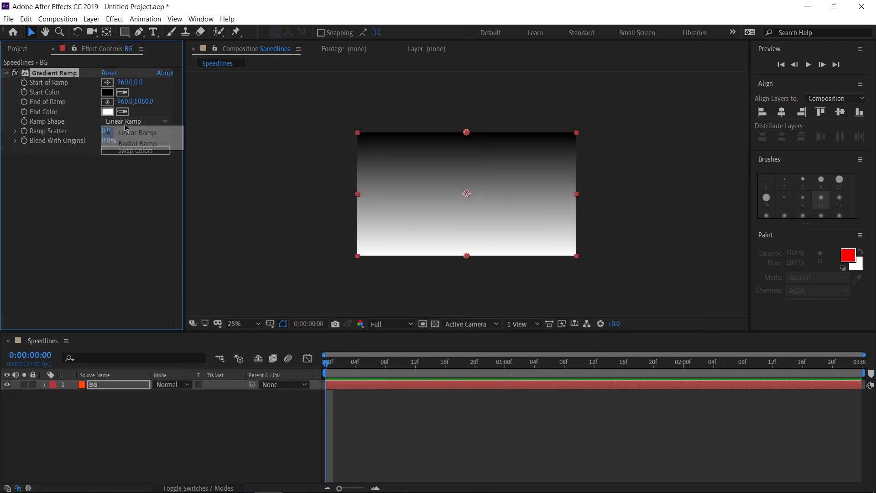
{"action": "left_click", "coordinate": [139, 144]}
{"action": "left_click_drag", "start_coordinate": [467, 133], "coordinate": [329, 114]}
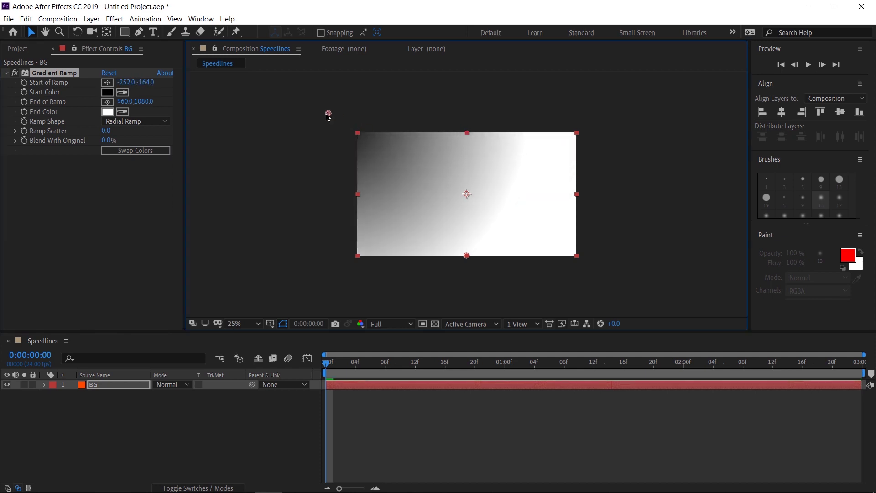
{"action": "left_click_drag", "start_coordinate": [466, 256], "coordinate": [591, 269]}
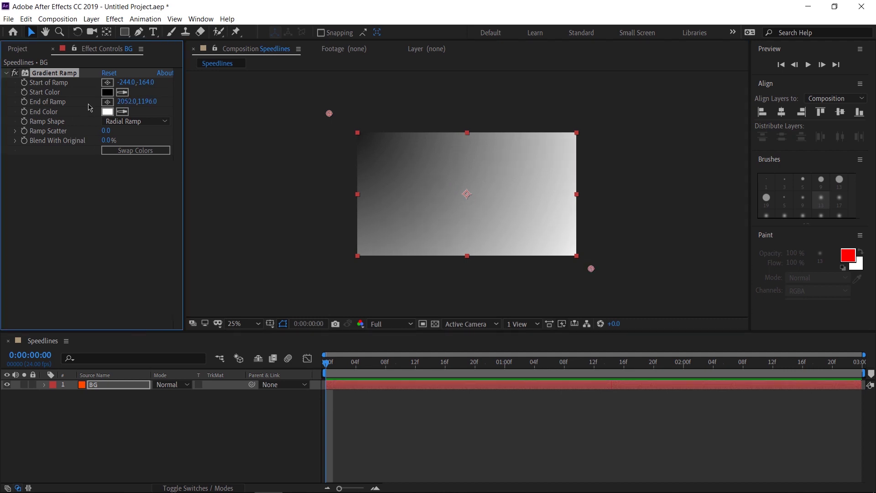
Step: Set the gradient Start Color to bright orange and End Color to red
{"action": "left_click", "coordinate": [103, 94]}
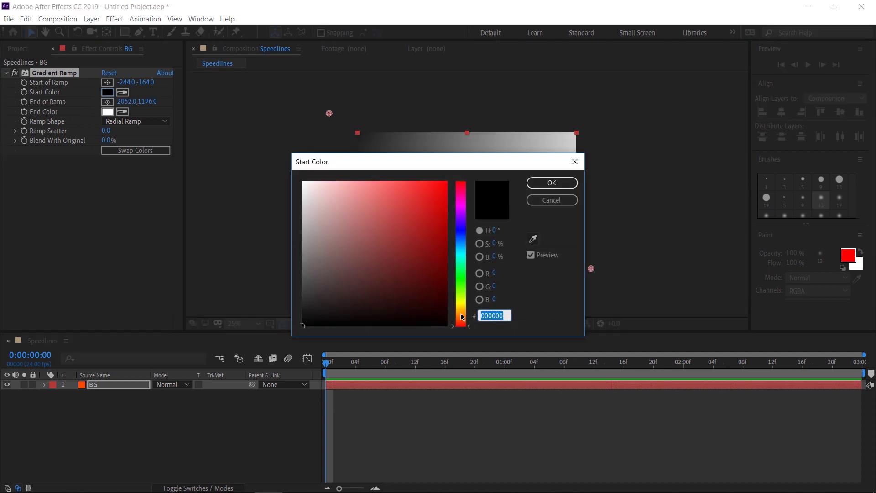
{"action": "left_click", "coordinate": [461, 314]}
{"action": "left_click", "coordinate": [443, 185]}
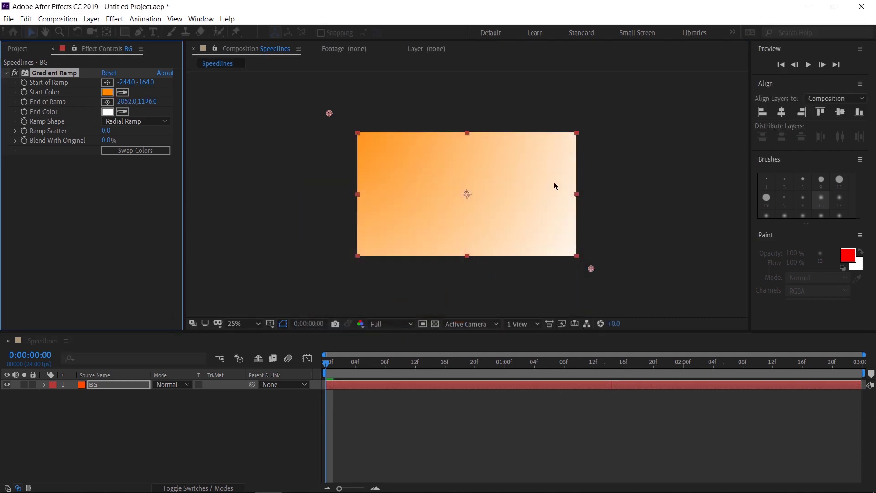
{"action": "left_click", "coordinate": [548, 184]}
{"action": "left_click", "coordinate": [106, 114]}
{"action": "left_click", "coordinate": [461, 315]}
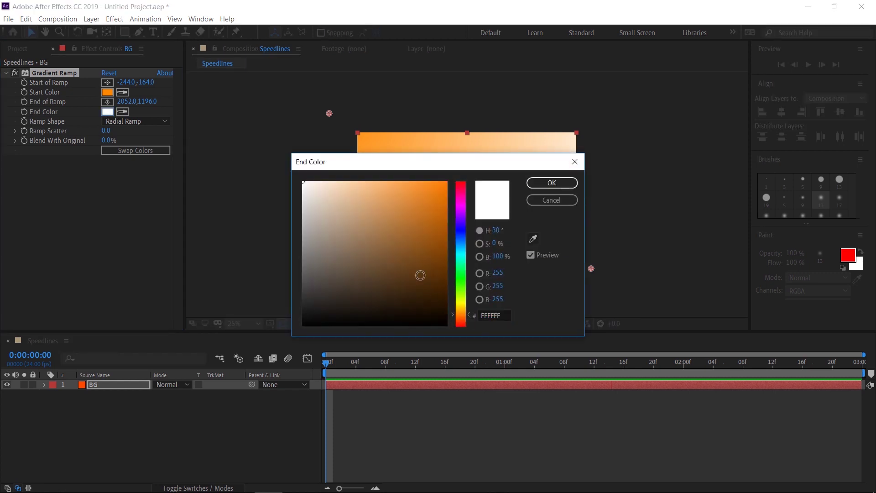
{"action": "left_click", "coordinate": [413, 270]}
{"action": "left_click", "coordinate": [461, 326]}
{"action": "left_click", "coordinate": [445, 213]}
{"action": "left_click", "coordinate": [552, 183]}
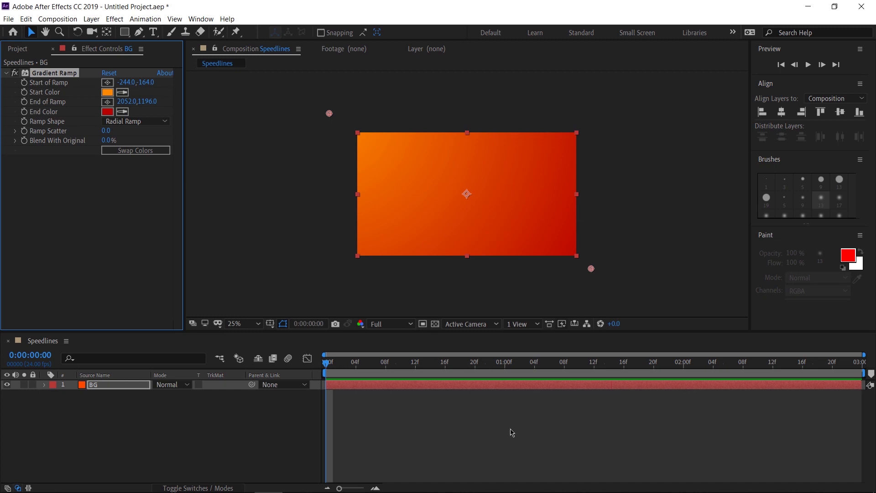
{"action": "left_click", "coordinate": [331, 419]}
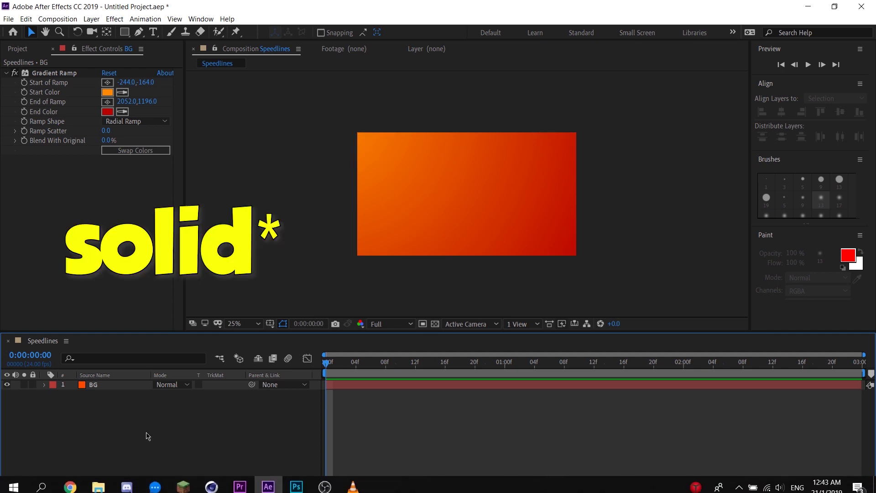
Step: Create an orange FFA000 solid named Stroke
{"action": "key", "text": "ctrl+y"}
{"action": "left_click", "coordinate": [431, 320]}
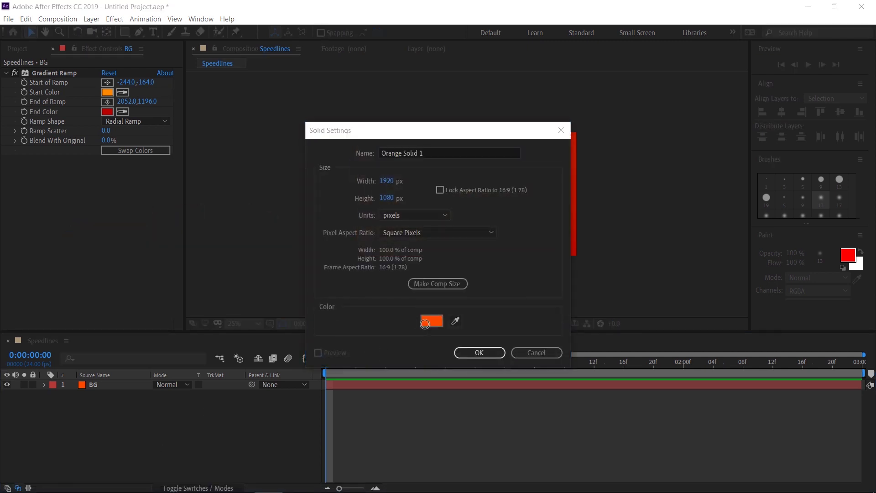
{"action": "left_click_drag", "start_coordinate": [462, 306], "coordinate": [462, 311]}
{"action": "left_click", "coordinate": [551, 183]}
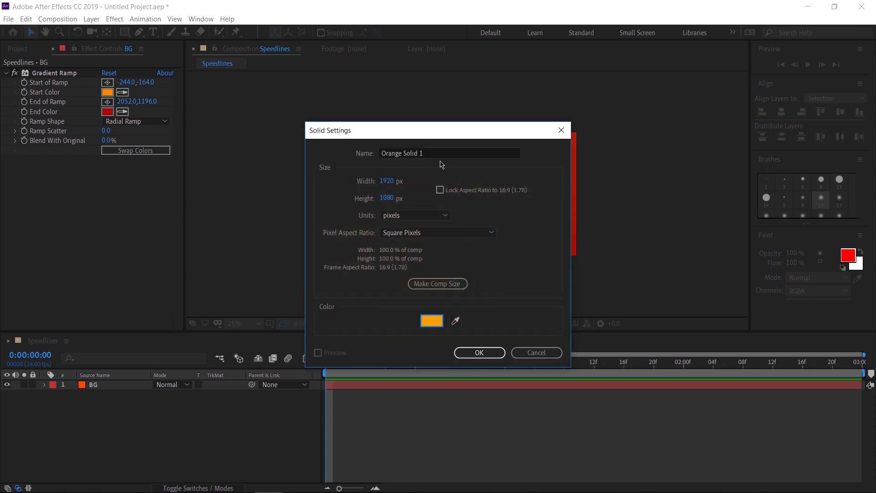
{"action": "left_click", "coordinate": [432, 156]}
{"action": "key", "text": "ctrl+a"}
{"action": "type", "text": "St"}
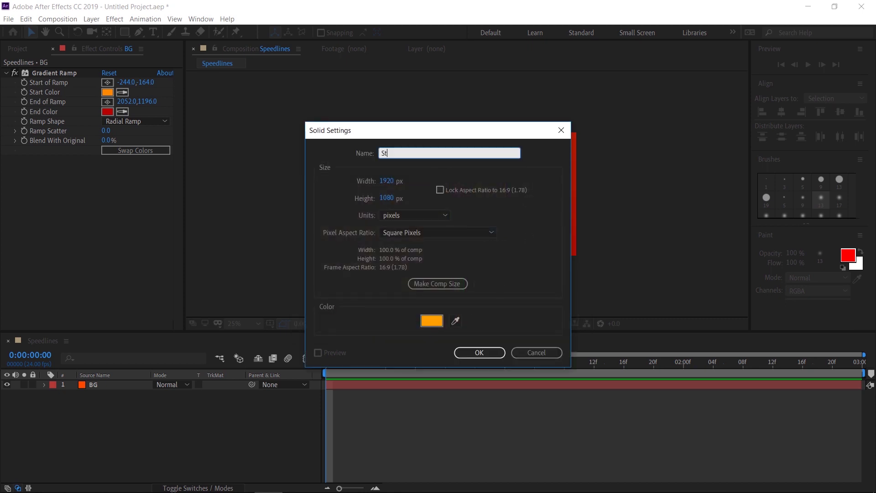
{"action": "key", "text": "Return"}
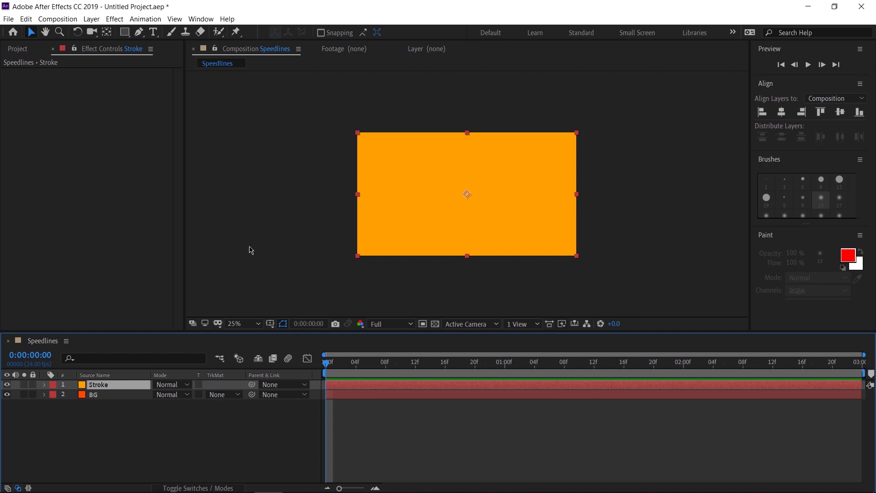
Step: Mask Stroke with a wide rectangle across the middle, feathered to about 230
{"action": "left_click", "coordinate": [125, 33]}
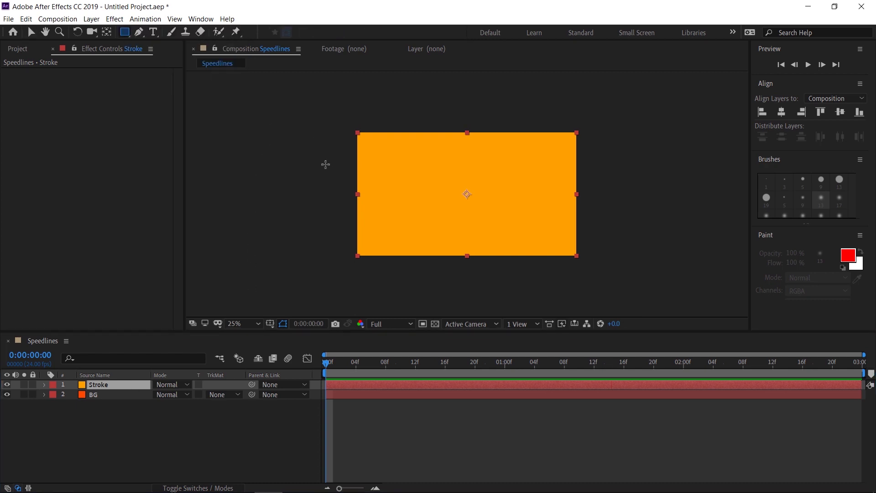
{"action": "left_click_drag", "start_coordinate": [326, 168], "coordinate": [598, 224]}
{"action": "key", "text": "f"}
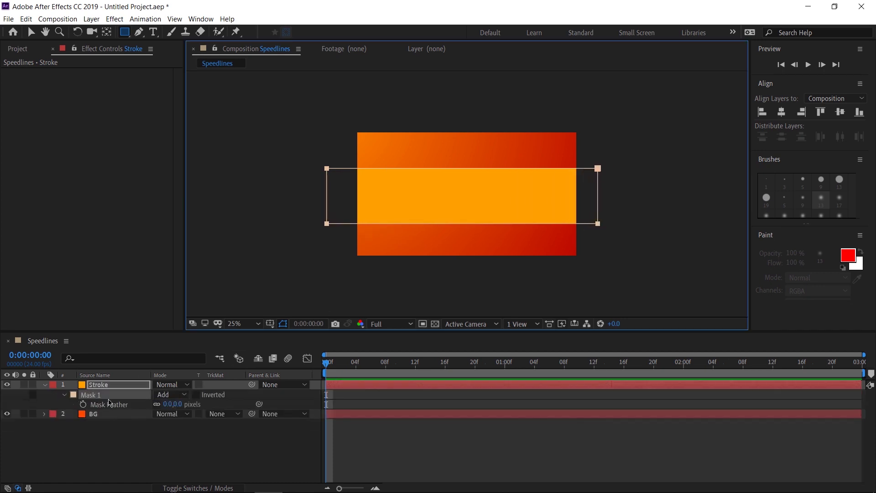
{"action": "left_click_drag", "start_coordinate": [166, 404], "coordinate": [265, 407]}
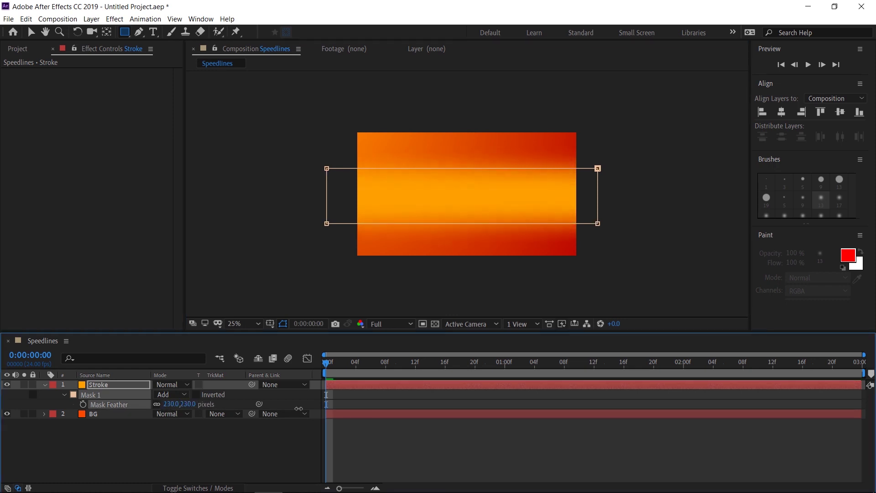
{"action": "left_click", "coordinate": [229, 449]}
{"action": "key", "text": "f"}
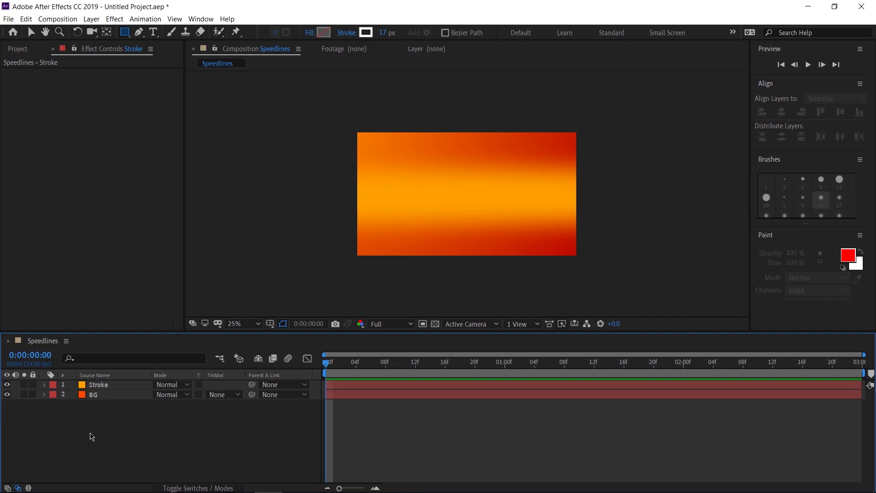
Step: Create a white FFFFFF solid named Lines
{"action": "key", "text": "ctrl+y"}
{"action": "left_click", "coordinate": [431, 324]}
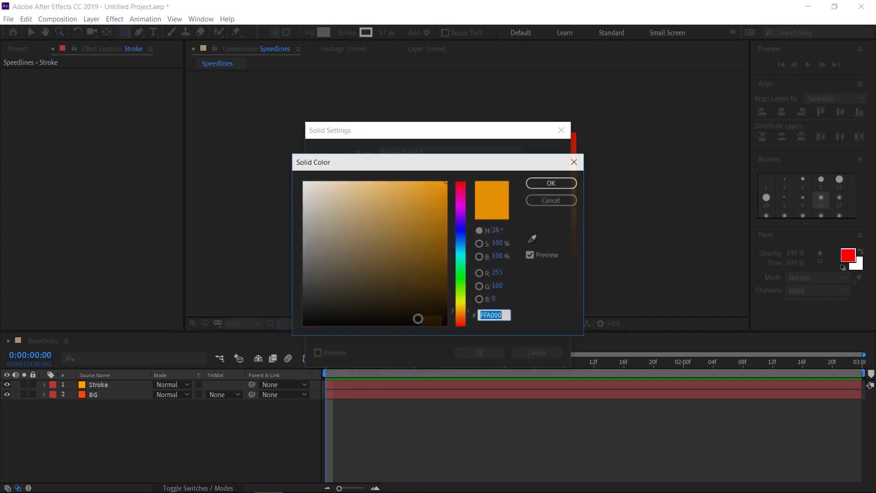
{"action": "type", "text": "FFFFFF"}
{"action": "left_click", "coordinate": [566, 183]}
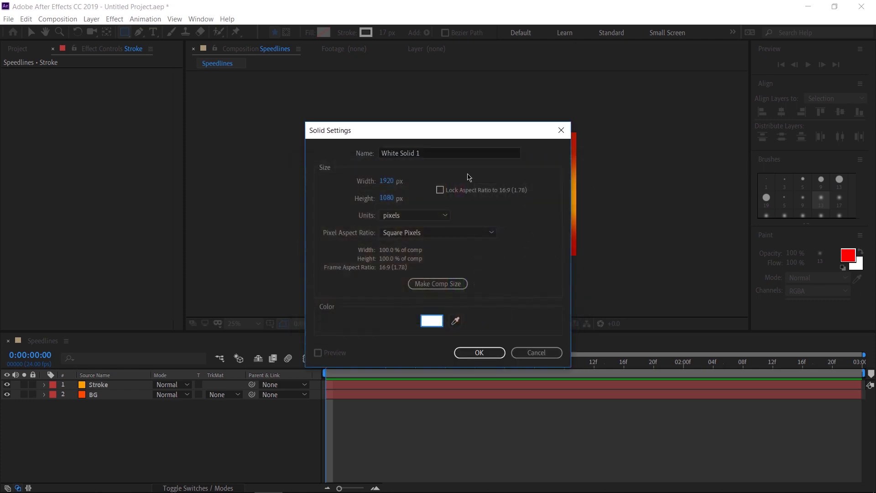
{"action": "left_click", "coordinate": [428, 155]}
{"action": "key", "text": "ctrl+a"}
{"action": "type", "text": "Lines"}
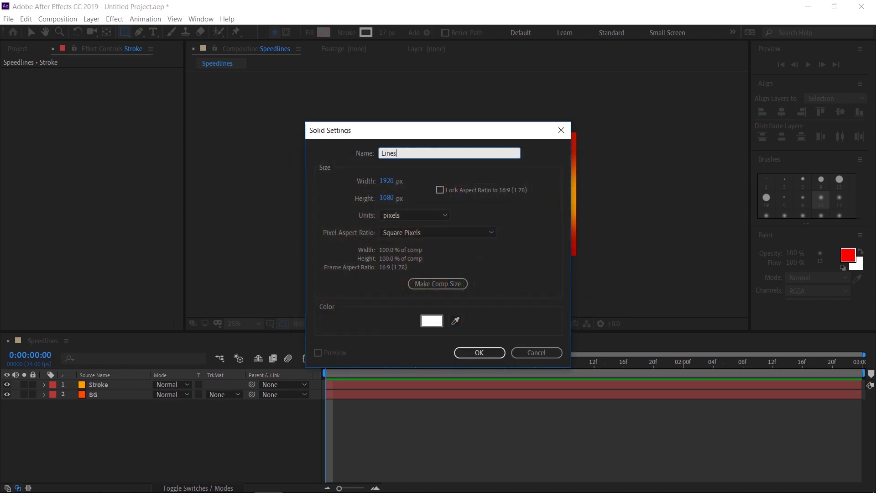
{"action": "key", "text": "Return"}
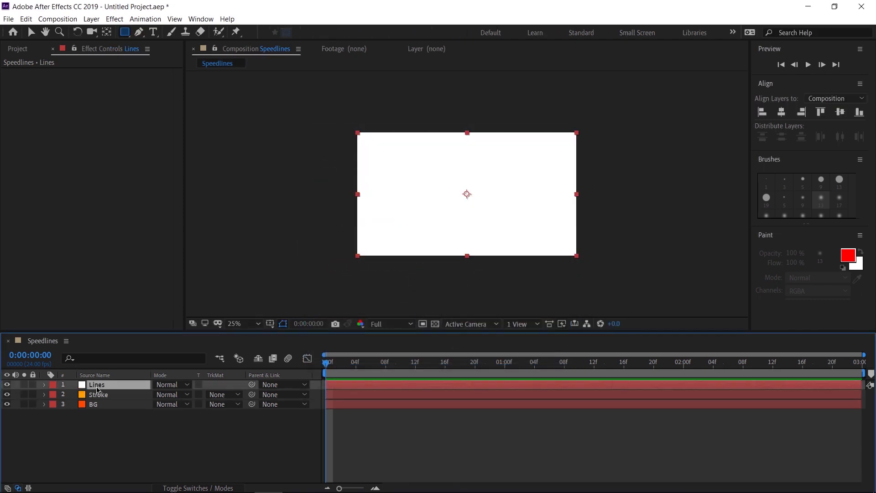
Step: Apply Fractal Noise to Lines with contrast 1994 and brightness raised to mostly white
{"action": "key", "text": "ctrl+space"}
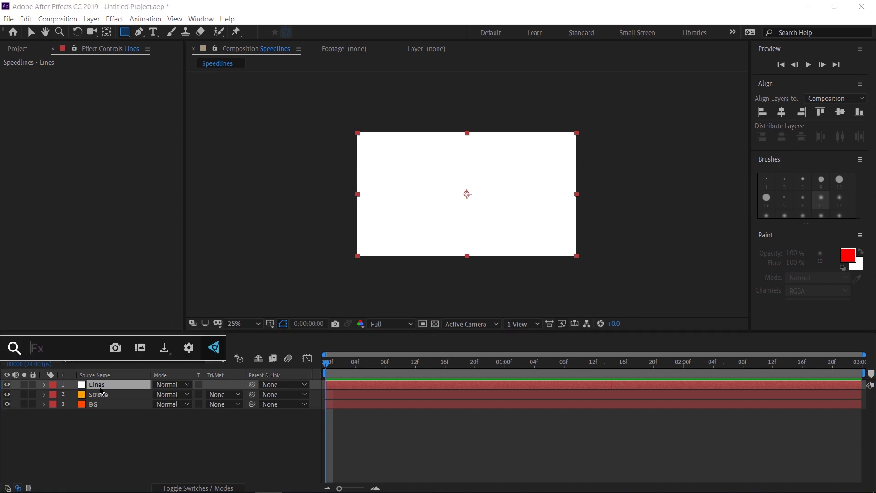
{"action": "type", "text": "noi"}
{"action": "key", "text": "Return"}
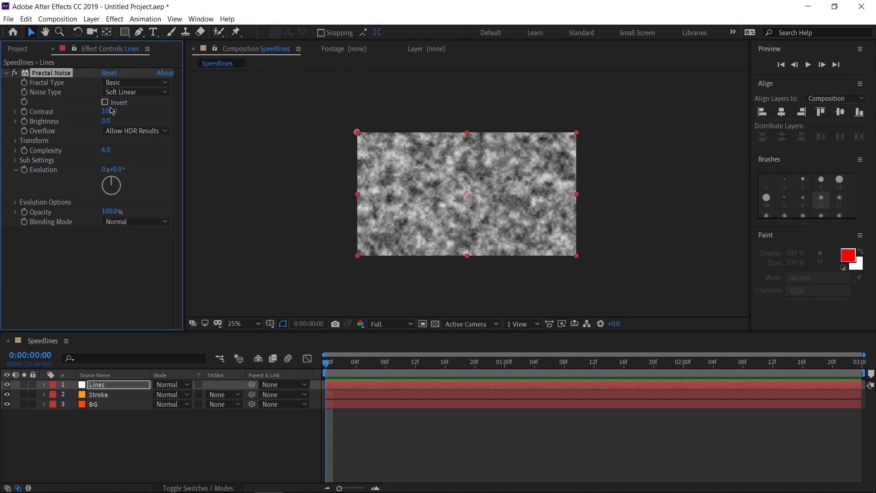
{"action": "left_click_drag", "start_coordinate": [111, 110], "coordinate": [864, 127]}
{"action": "key", "text": "period"}
{"action": "key", "text": "period"}
{"action": "key", "text": "period"}
{"action": "key", "text": "period"}
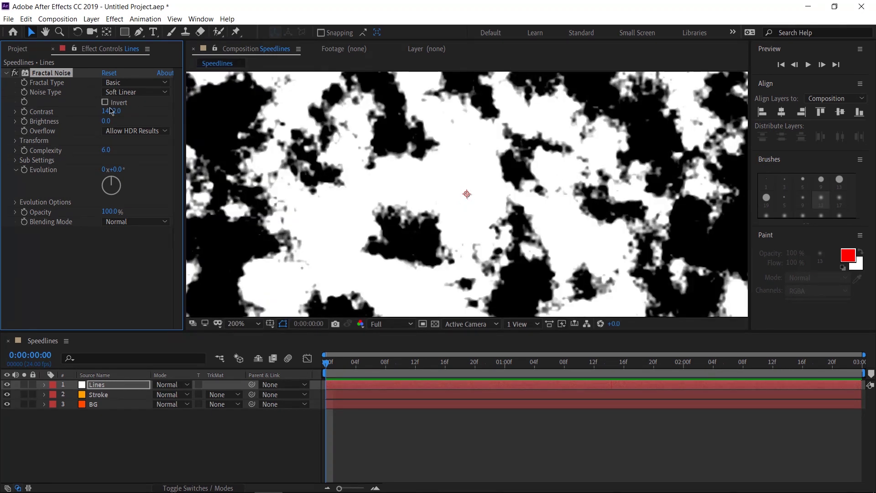
{"action": "left_click_drag", "start_coordinate": [110, 111], "coordinate": [522, 165]}
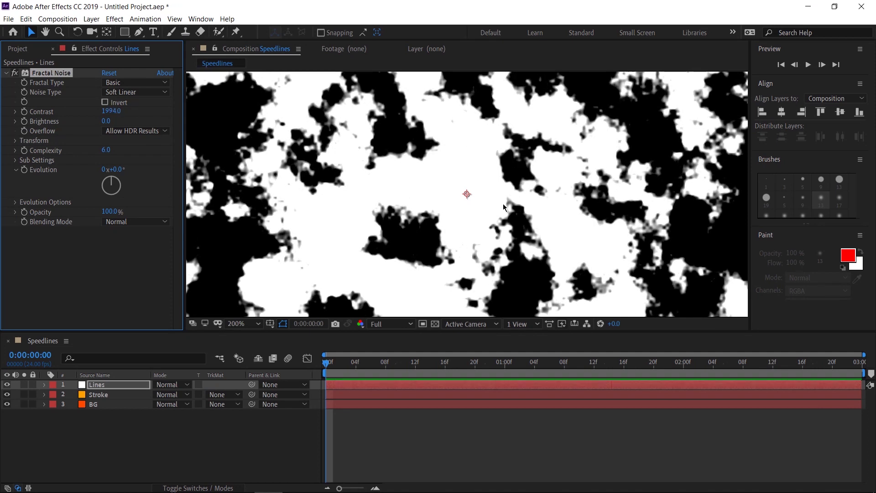
{"action": "key", "text": "comma"}
{"action": "key", "text": "comma"}
{"action": "key", "text": "comma"}
{"action": "left_click_drag", "start_coordinate": [106, 121], "coordinate": [313, 137]}
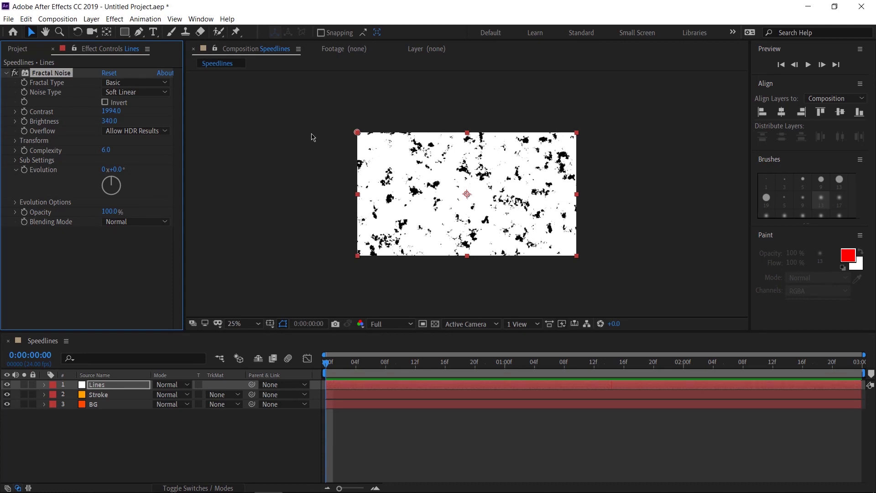
Step: Disable Uniform Scaling and set the noise Scale Width 3000 and Scale Height 24
{"action": "left_click", "coordinate": [15, 142]}
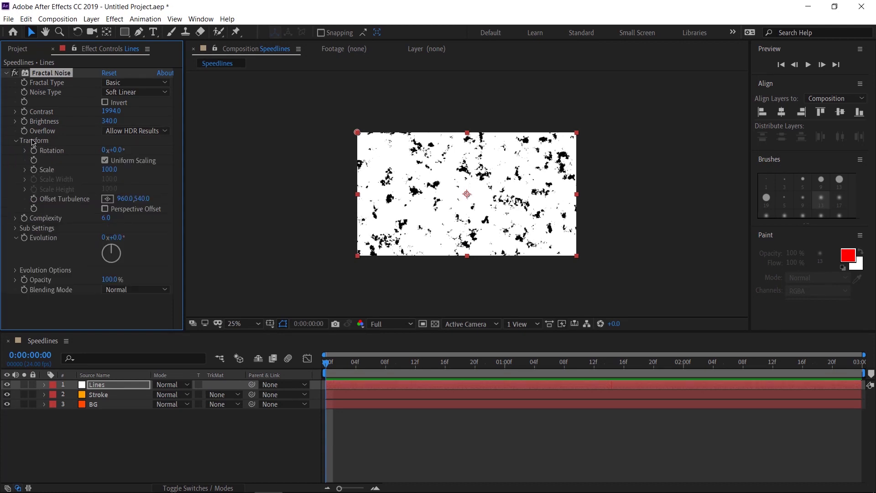
{"action": "left_click", "coordinate": [105, 160]}
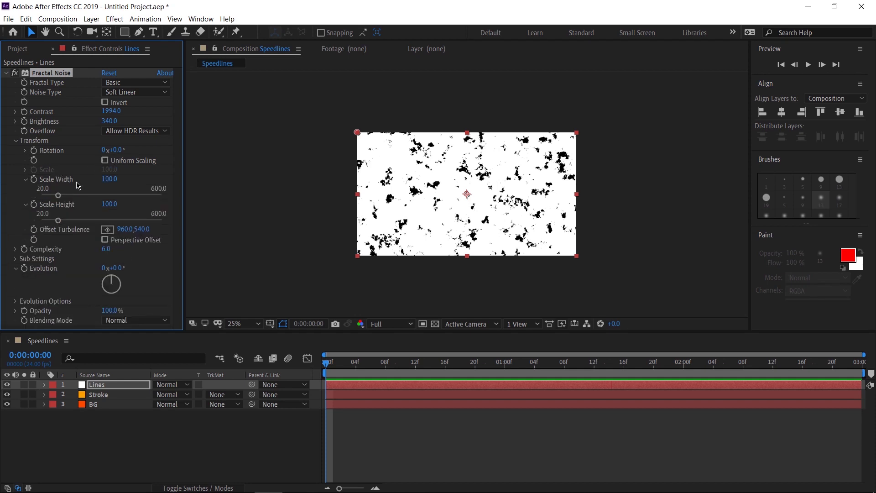
{"action": "left_click_drag", "start_coordinate": [107, 180], "coordinate": [136, 178]}
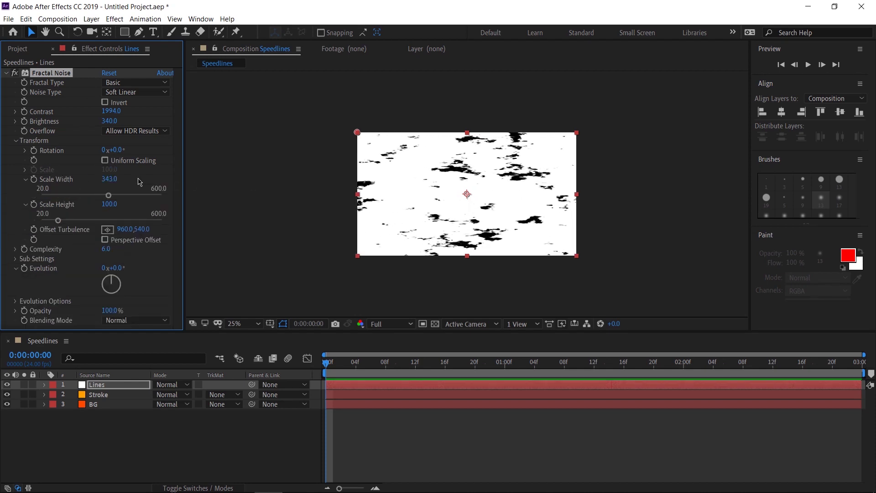
{"action": "left_click", "coordinate": [109, 180]}
{"action": "type", "text": "3000"}
{"action": "key", "text": "Return"}
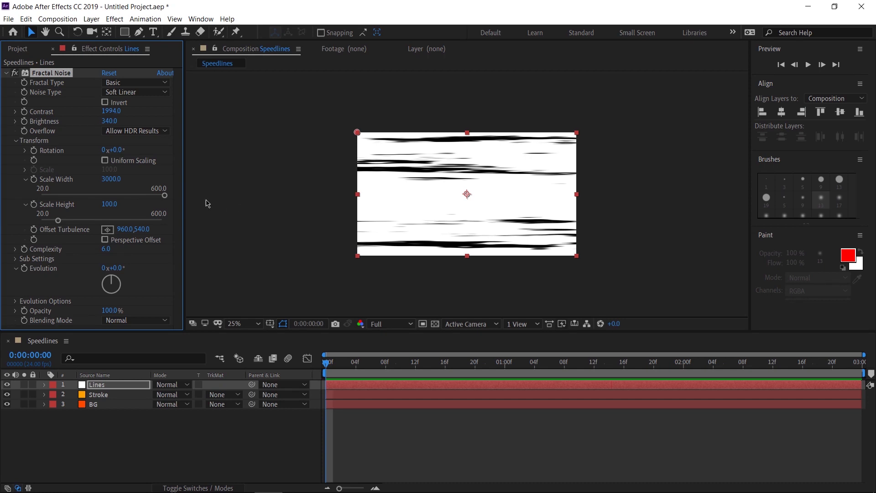
{"action": "left_click", "coordinate": [110, 204]}
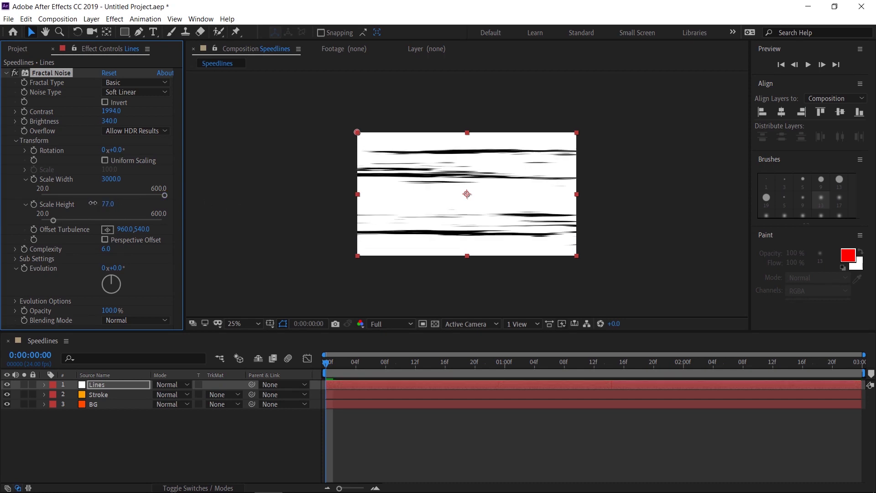
{"action": "left_click_drag", "start_coordinate": [93, 203], "coordinate": [62, 198]}
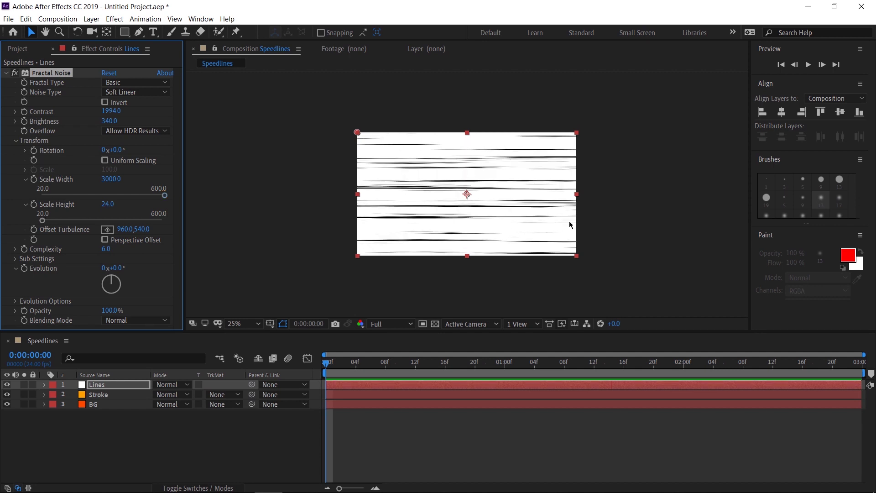
Step: Reveal and select the Stroke layer's Mask 1, then reselect the Lines layer
{"action": "left_click", "coordinate": [92, 398]}
{"action": "key", "text": "m"}
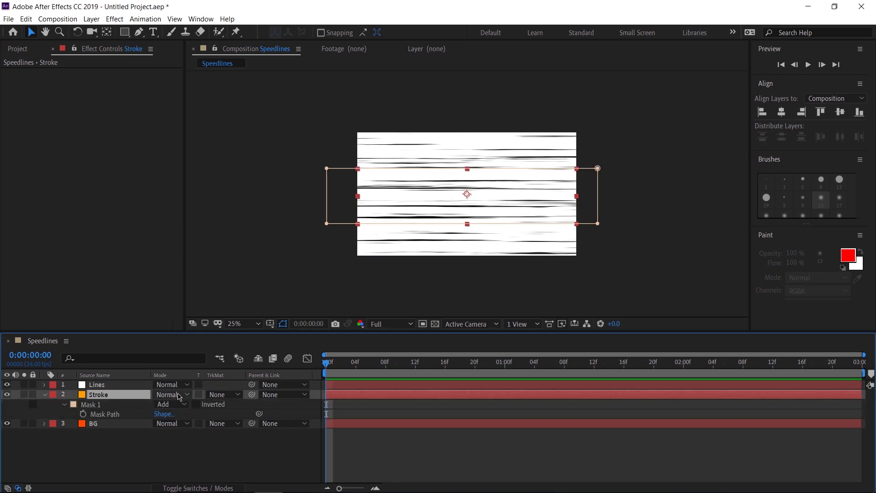
{"action": "left_click", "coordinate": [92, 407]}
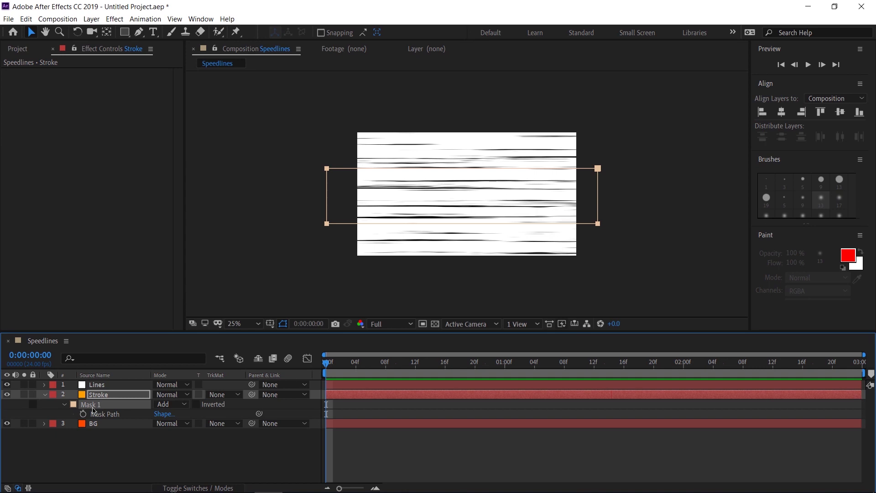
{"action": "left_click", "coordinate": [93, 386]}
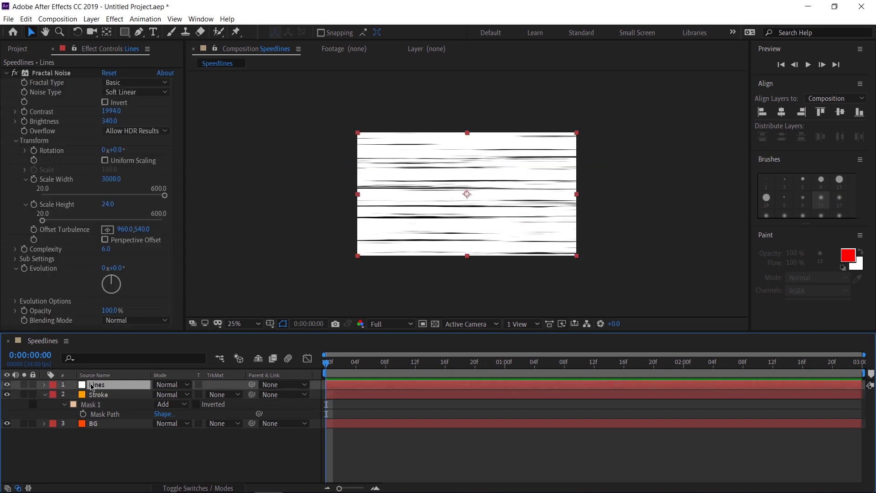
{"action": "left_click", "coordinate": [92, 386]}
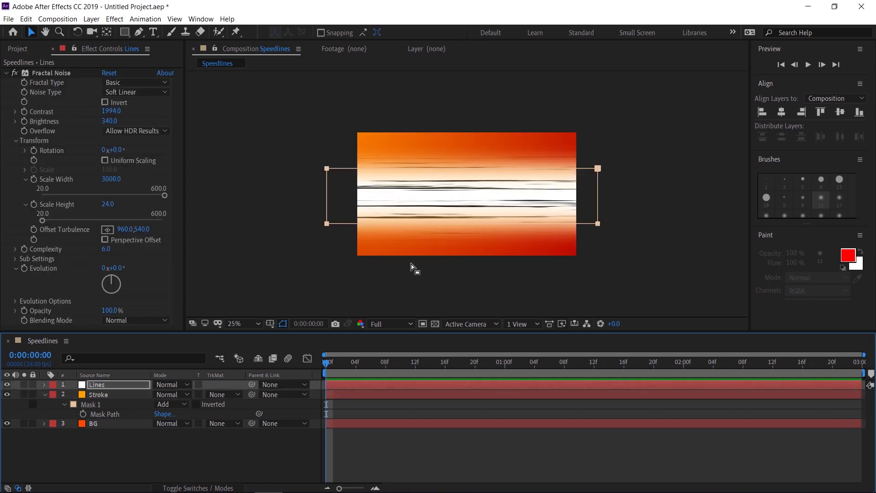
Step: Set the Lines layer's blending mode to Multiply so dark streaks show over the orange
{"action": "left_click", "coordinate": [93, 395]}
{"action": "left_click", "coordinate": [96, 388]}
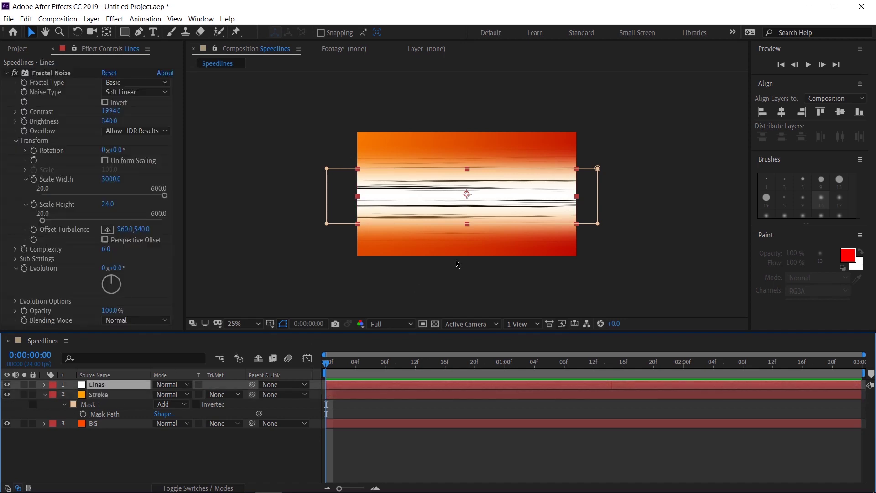
{"action": "left_click", "coordinate": [44, 394]}
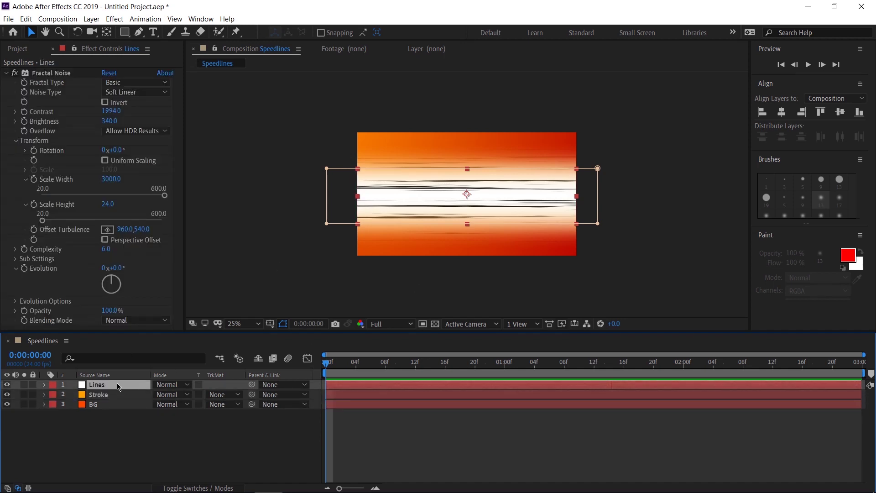
{"action": "left_click", "coordinate": [176, 385]}
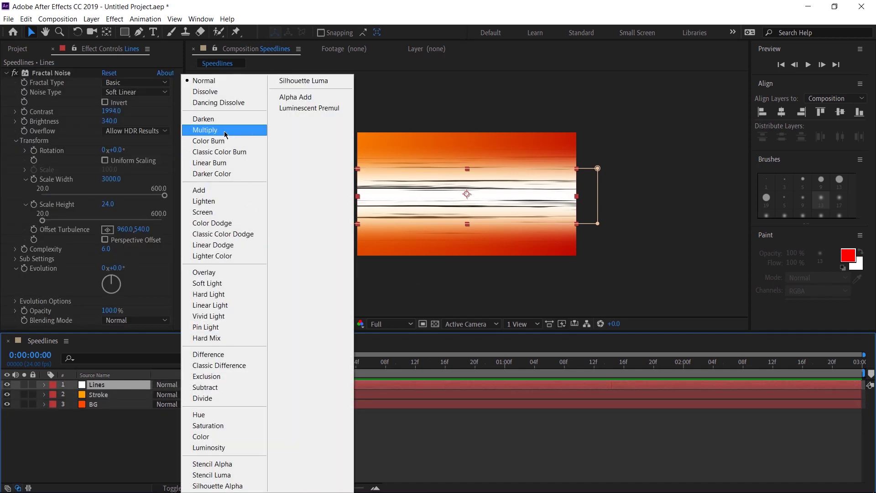
{"action": "left_click", "coordinate": [224, 130]}
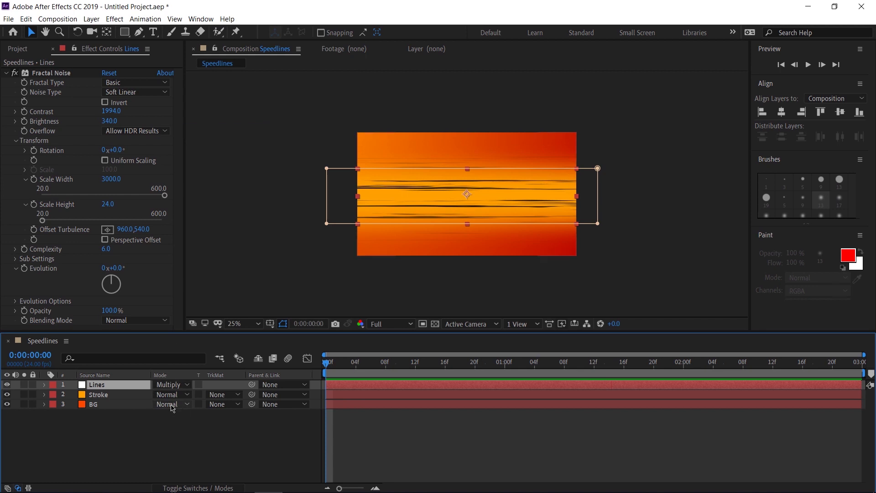
{"action": "left_click", "coordinate": [192, 489]}
{"action": "left_click", "coordinate": [193, 489]}
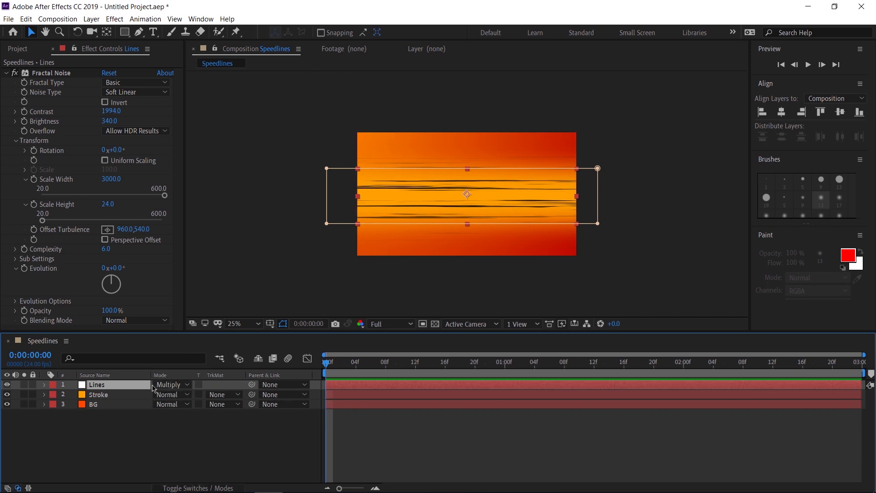
{"action": "left_click", "coordinate": [381, 454]}
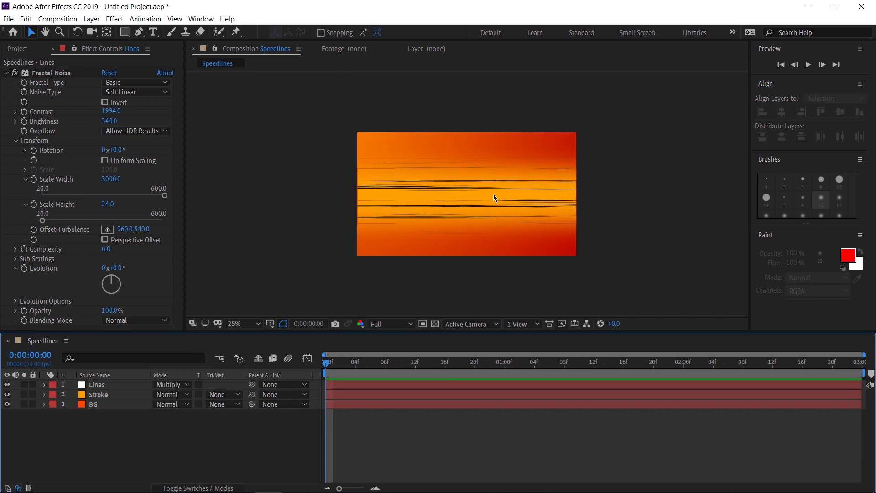
{"action": "left_click", "coordinate": [97, 386]}
Step: Apply Tint to Lines with Map Black To deep brown-red 350E00, then preview
{"action": "key", "text": "ctrl+space"}
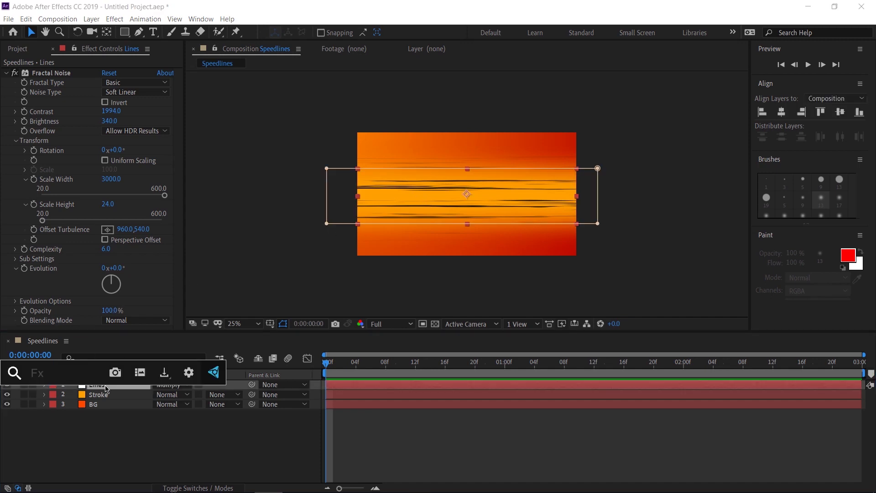
{"action": "type", "text": "tint"}
{"action": "key", "text": "Return"}
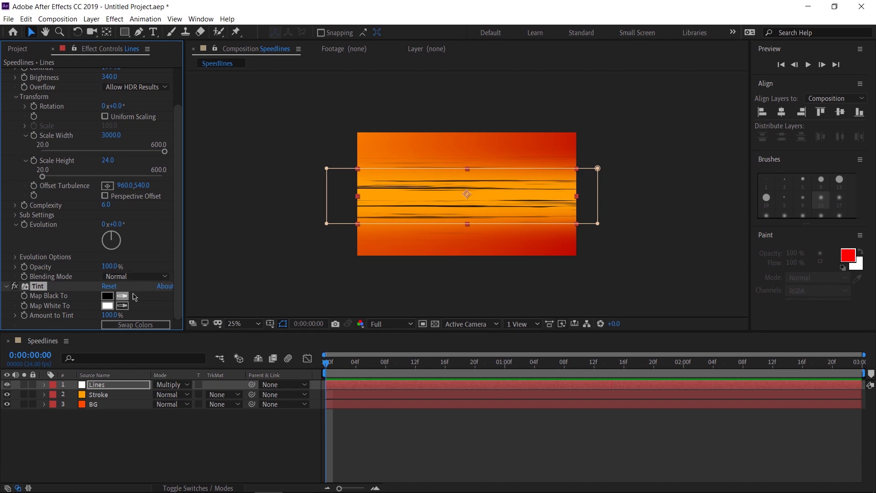
{"action": "left_click", "coordinate": [108, 299]}
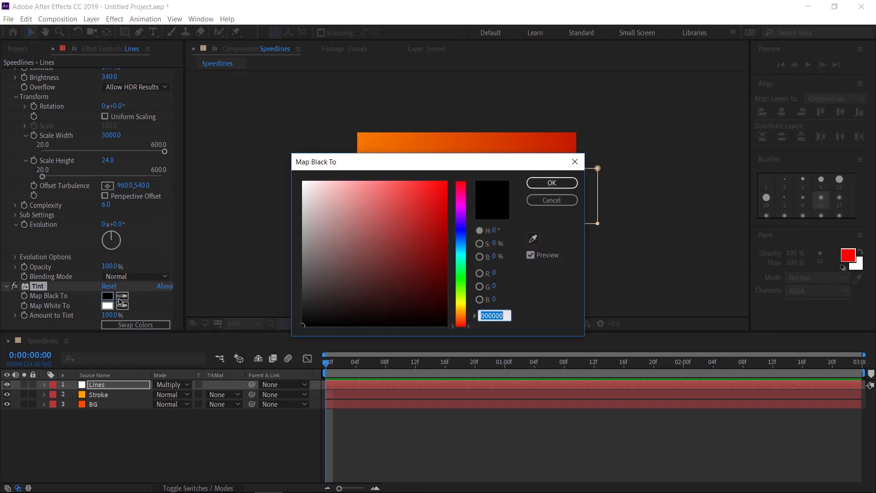
{"action": "left_click", "coordinate": [463, 320]}
{"action": "left_click_drag", "start_coordinate": [463, 320], "coordinate": [509, 297]}
{"action": "left_click", "coordinate": [552, 182]}
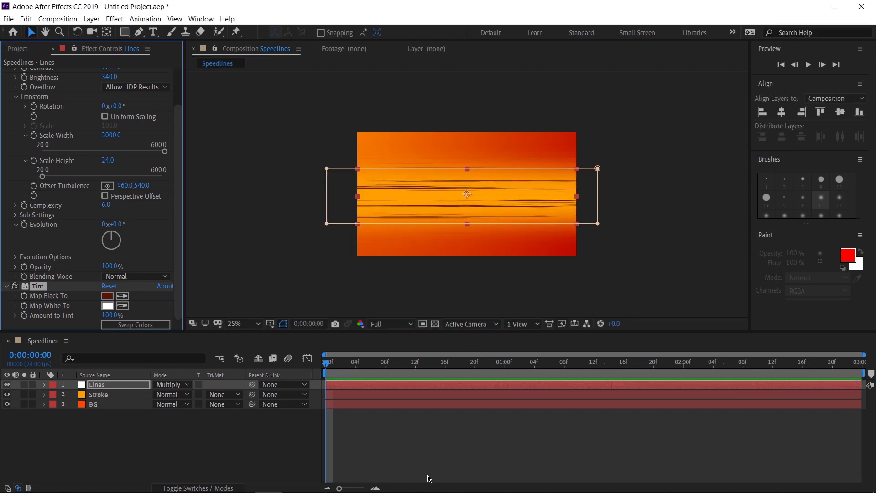
{"action": "key", "text": "space"}
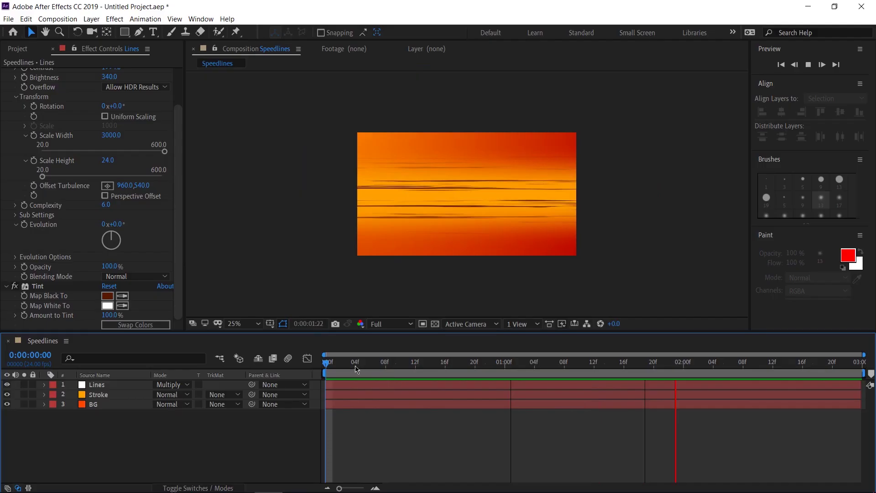
{"action": "key", "text": "space"}
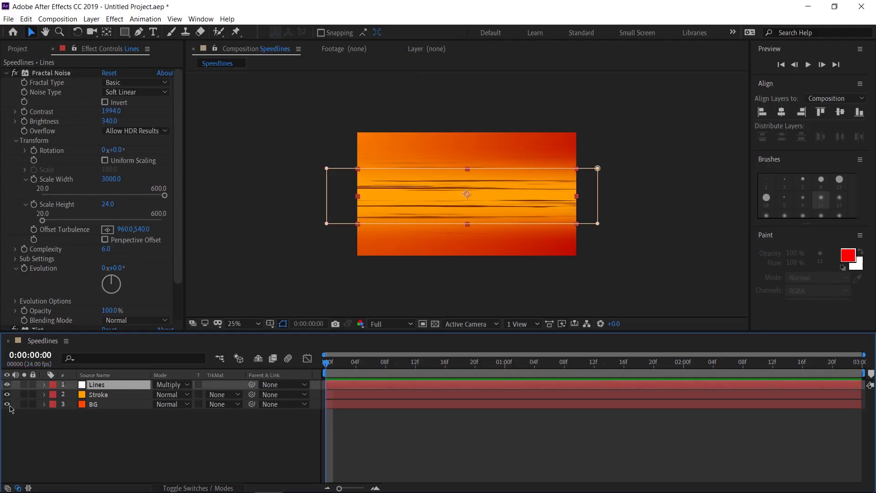
Step: Drive the Lines noise Evolution with the expression time*1000 and preview the moving streaks
{"action": "scroll", "coordinate": [74, 277], "scroll_direction": "down", "scroll_amount": 1}
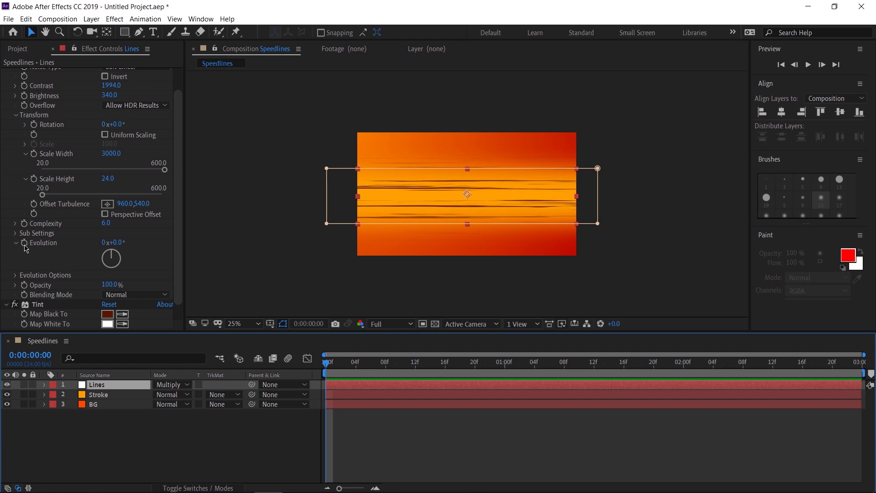
{"action": "scroll", "coordinate": [26, 248], "scroll_direction": "down", "scroll_amount": 1}
{"action": "left_click", "coordinate": [24, 226], "text": "alt"}
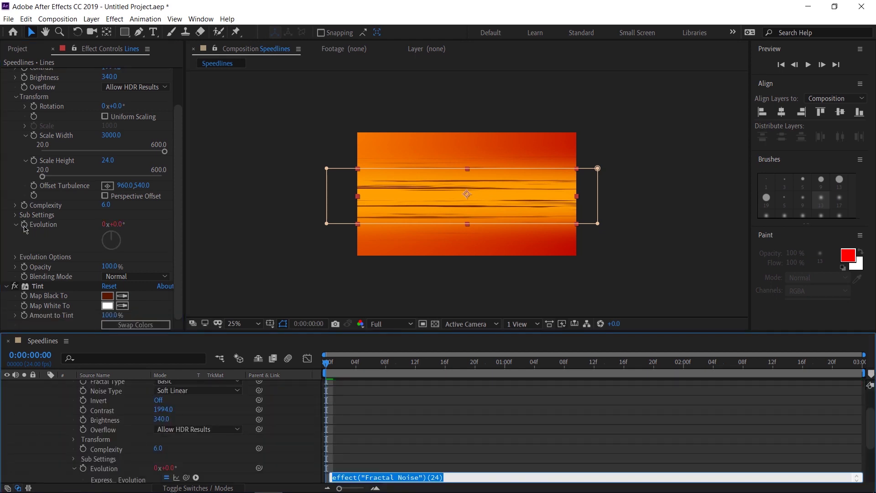
{"action": "key", "text": "BackSpace"}
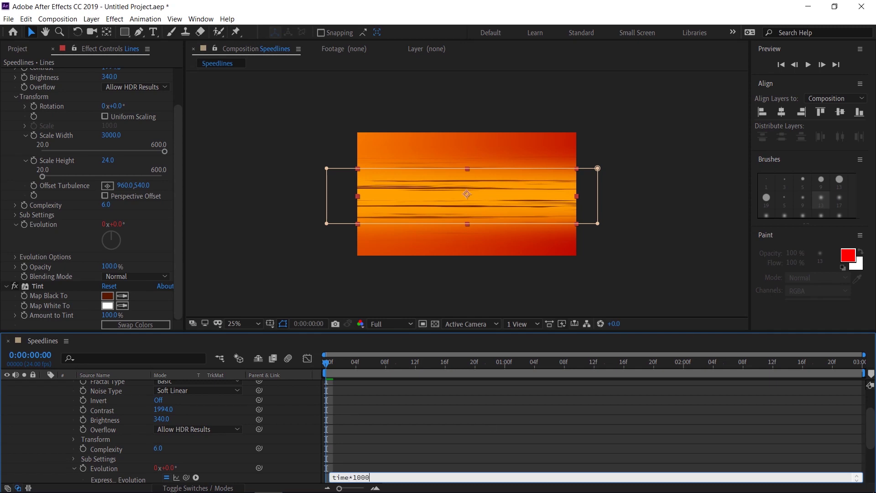
{"action": "left_click", "coordinate": [406, 437]}
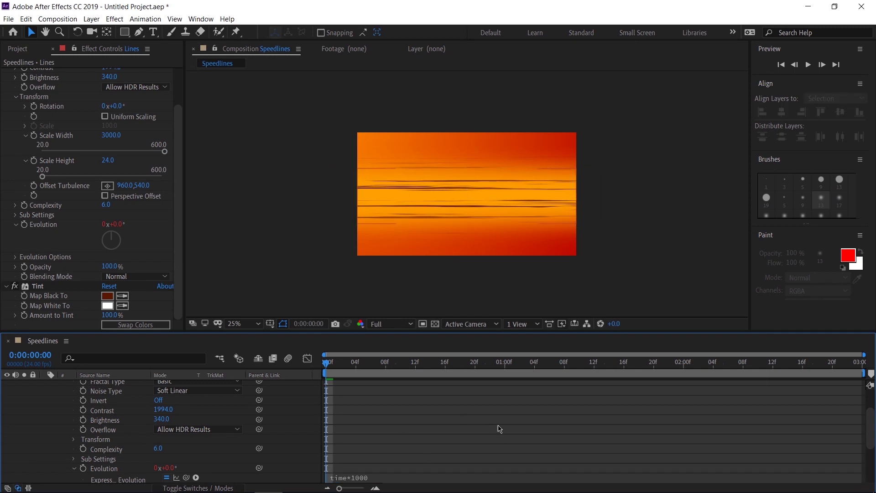
{"action": "key", "text": "space"}
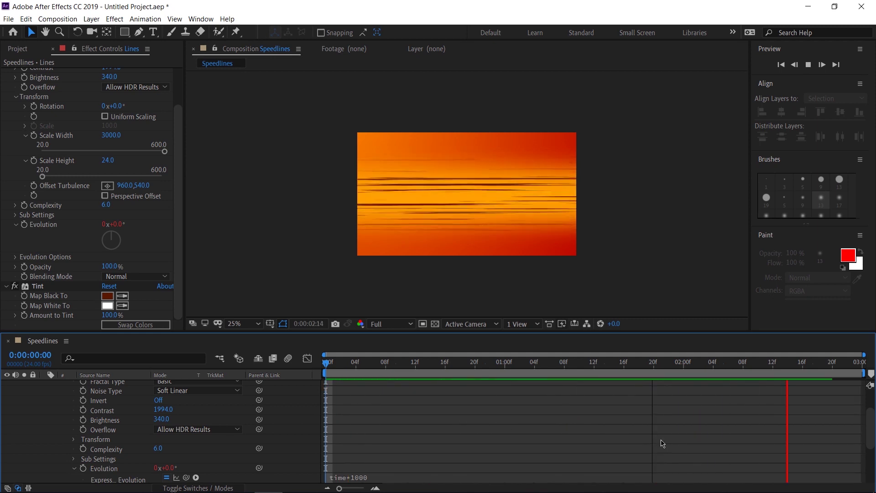
{"action": "key", "text": "u"}
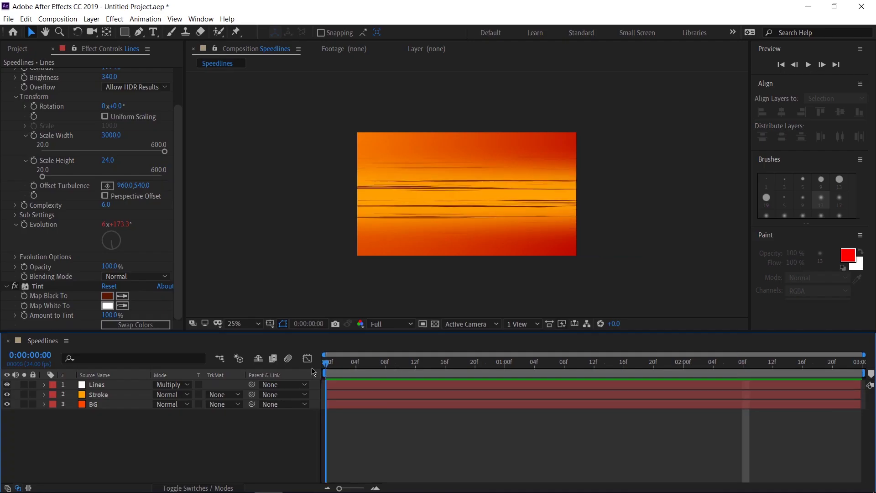
{"action": "key", "text": "space"}
Step: Duplicate the Lines layer and rename the top copy Big Lines
{"action": "left_click", "coordinate": [94, 386]}
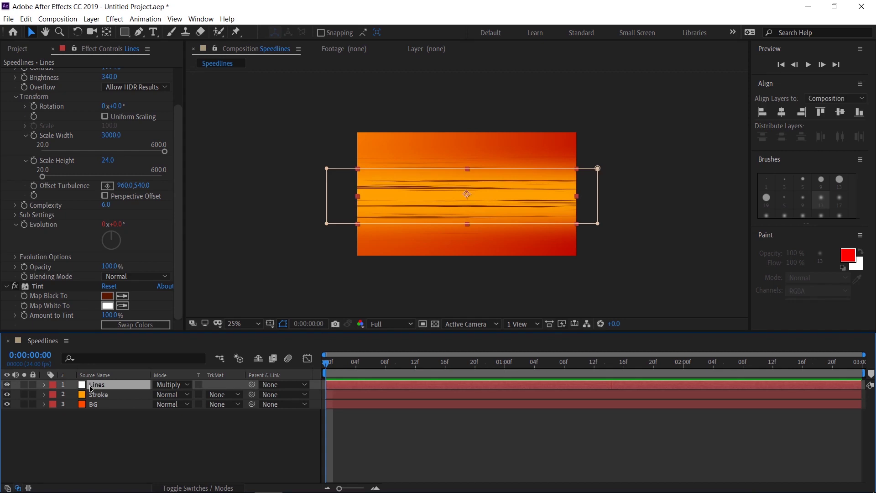
{"action": "key", "text": "ctrl+d"}
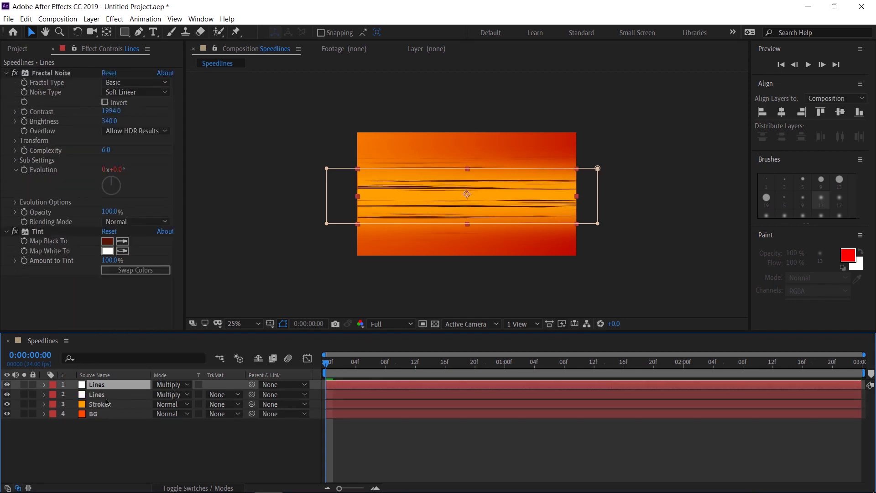
{"action": "key", "text": "Return"}
{"action": "type", "text": "Big L"}
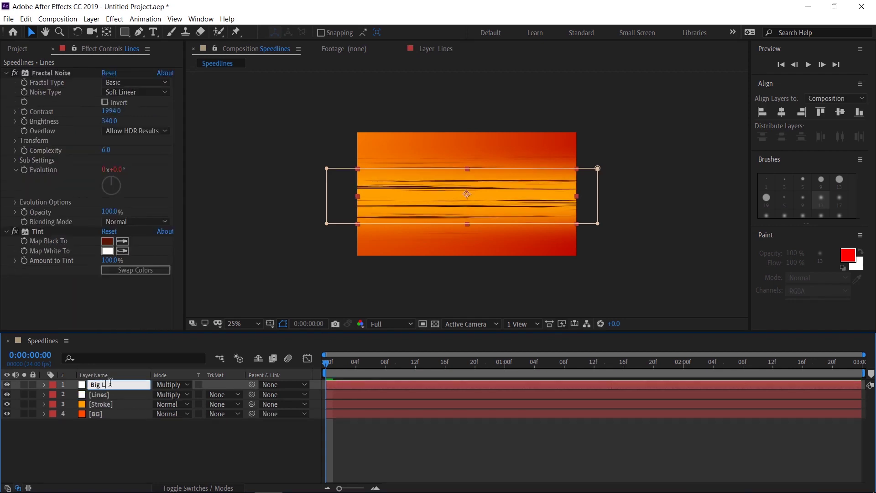
{"action": "key", "text": "Return"}
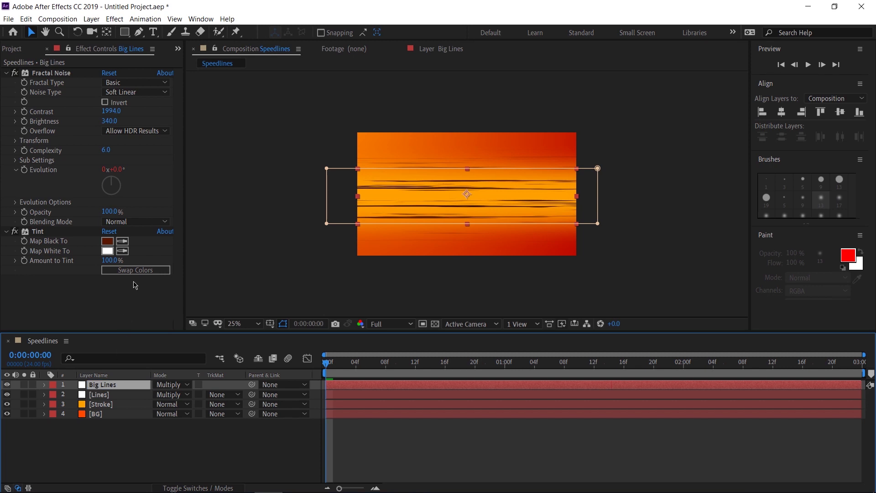
Step: Set Big Lines noise Scale Height 74, Brightness 408, and shift Offset Turbulence lower
{"action": "left_click", "coordinate": [15, 141]}
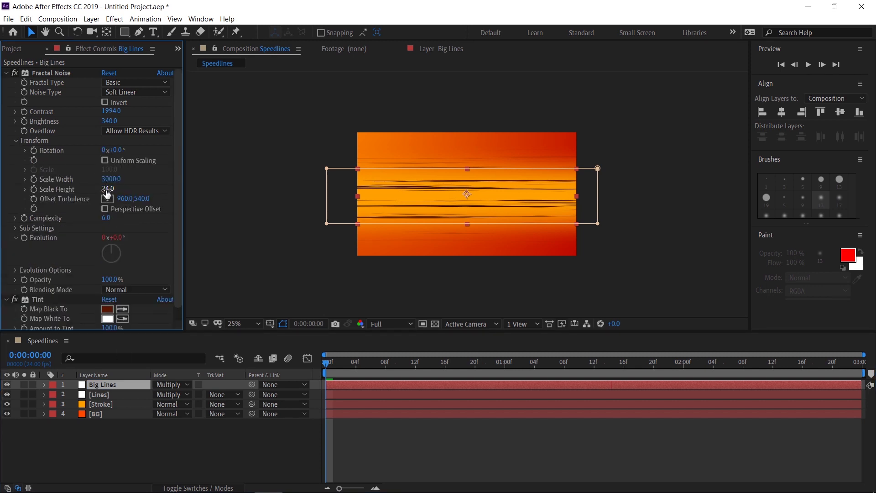
{"action": "left_click_drag", "start_coordinate": [106, 192], "coordinate": [126, 195]}
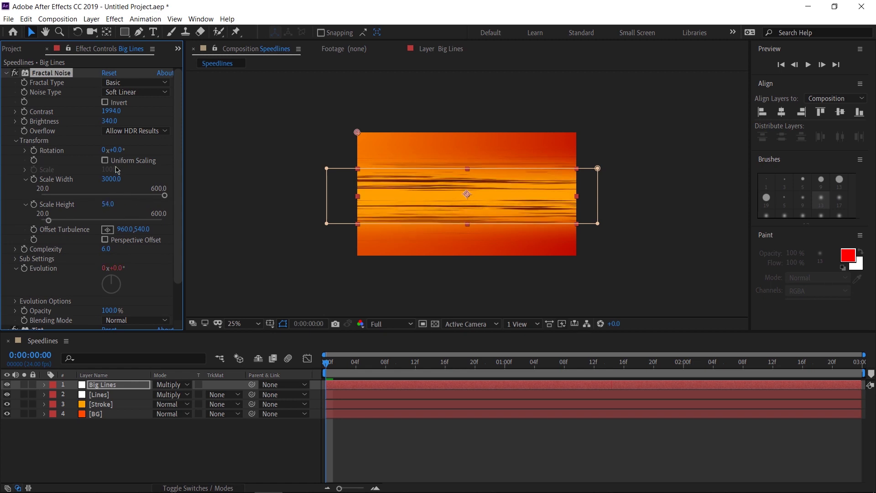
{"action": "left_click_drag", "start_coordinate": [110, 122], "coordinate": [153, 126]}
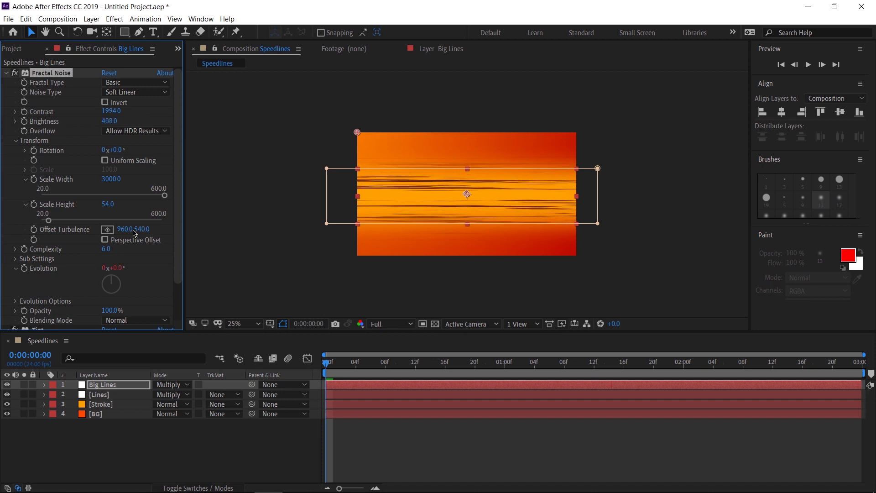
{"action": "mouse_move", "coordinate": [138, 233]}
{"action": "left_mouse_down"}
{"action": "mouse_move", "coordinate": [225, 226]}
{"action": "mouse_move", "coordinate": [130, 226]}
{"action": "mouse_move", "coordinate": [137, 229]}
{"action": "left_mouse_up"}
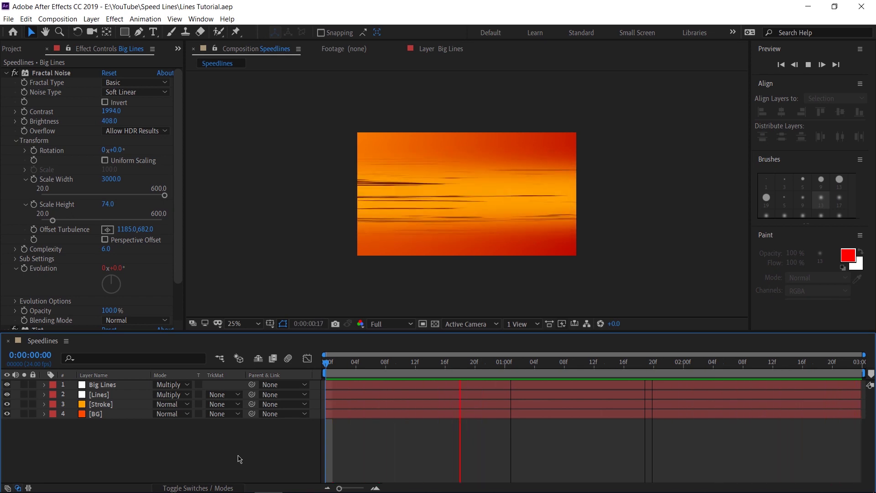
Step: Duplicate Lines to the top, rename it Highlights, and set its mode to Add
{"action": "left_click", "coordinate": [100, 395]}
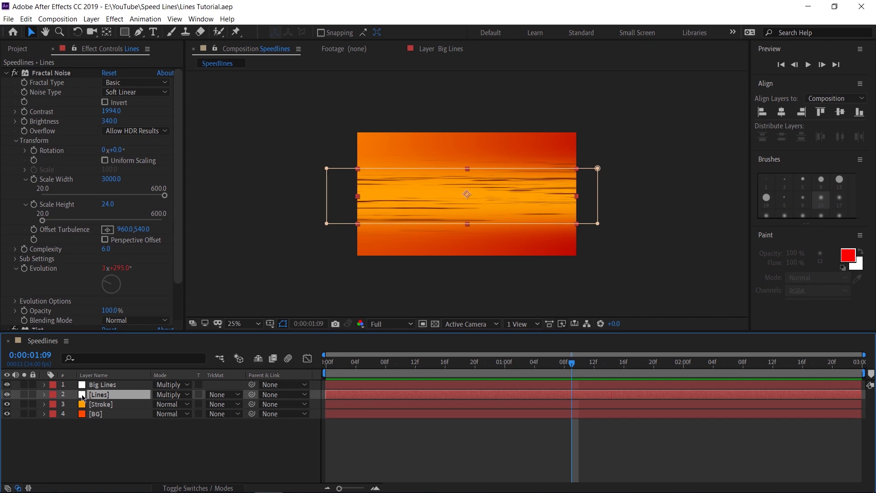
{"action": "key", "text": "ctrl+d"}
{"action": "left_click_drag", "start_coordinate": [99, 396], "coordinate": [99, 387]}
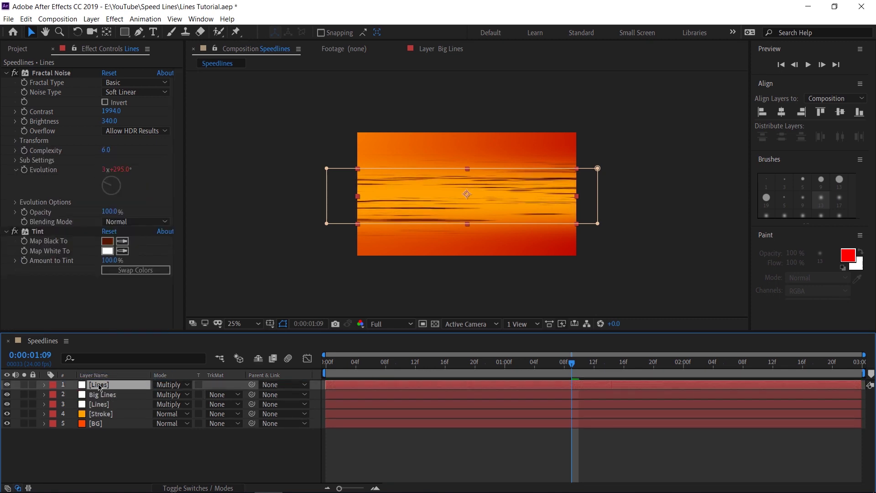
{"action": "key", "text": "Return"}
{"action": "type", "text": "Highlights"}
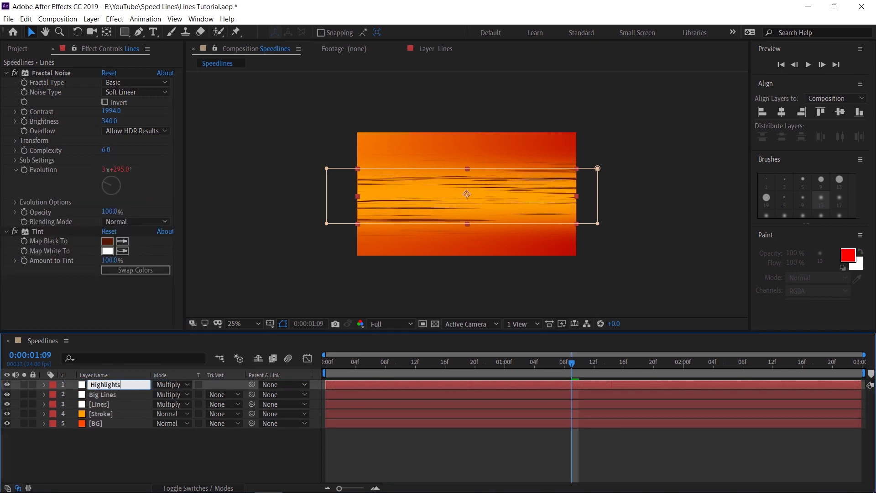
{"action": "key", "text": "Return"}
{"action": "key", "text": "Home"}
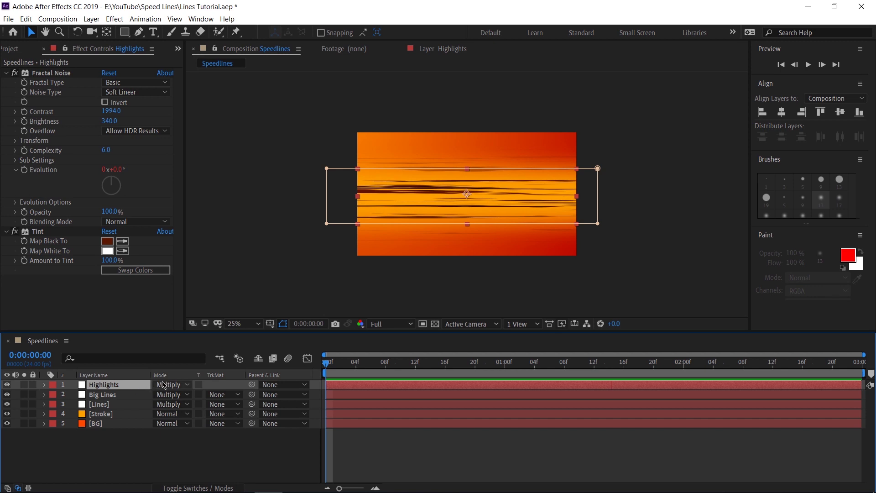
{"action": "left_click", "coordinate": [164, 385]}
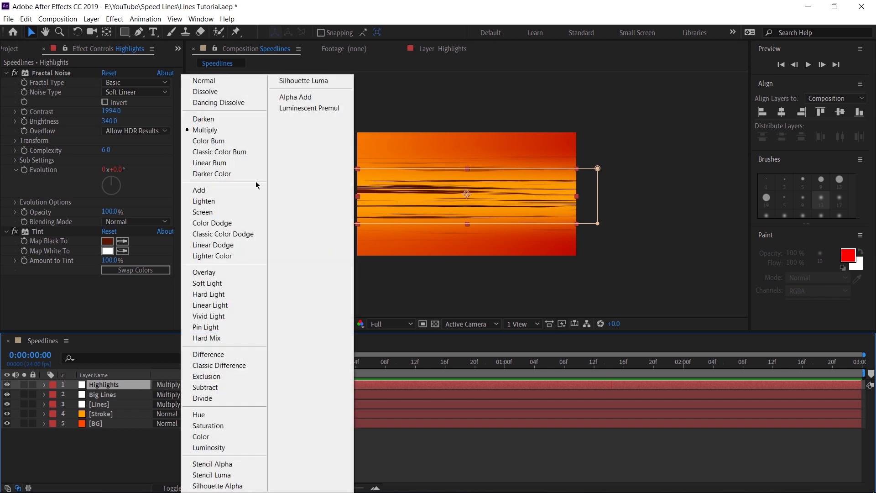
{"action": "left_click", "coordinate": [200, 190]}
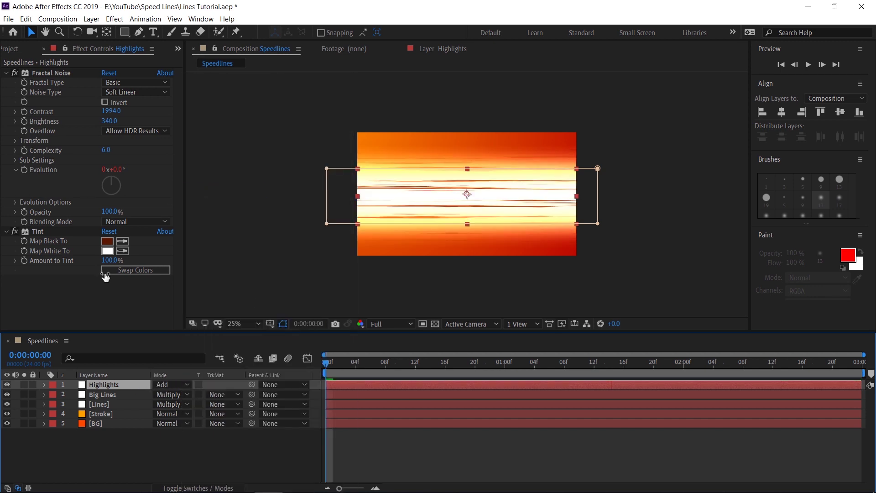
Step: Set the Highlights Tint Map White To 000000 and Map Black To light peach
{"action": "left_click", "coordinate": [107, 250]}
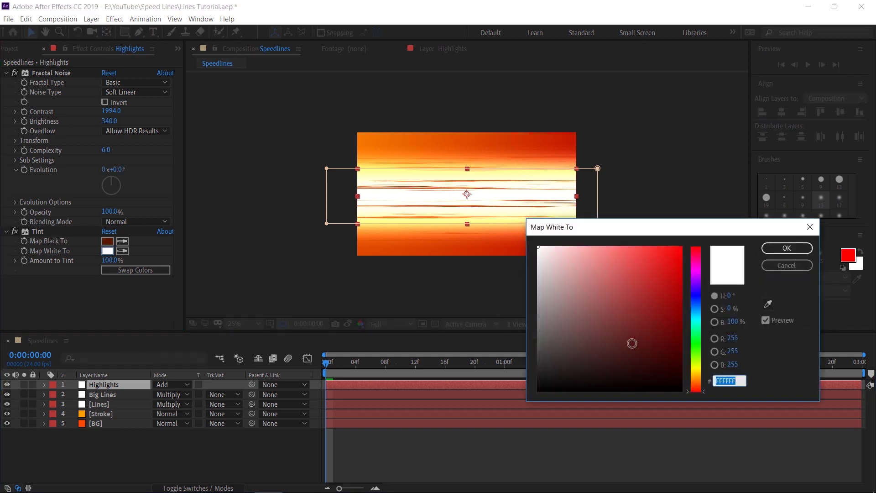
{"action": "type", "text": "000000"}
{"action": "left_click", "coordinate": [784, 248]}
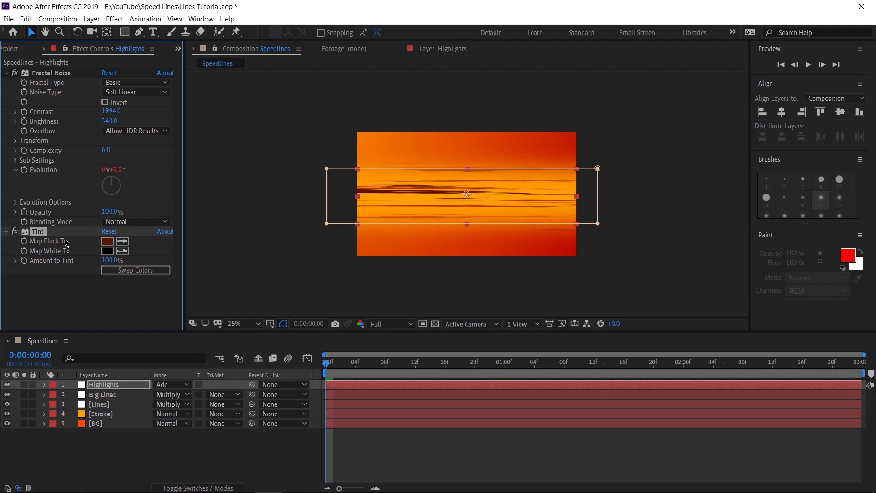
{"action": "left_click", "coordinate": [108, 242]}
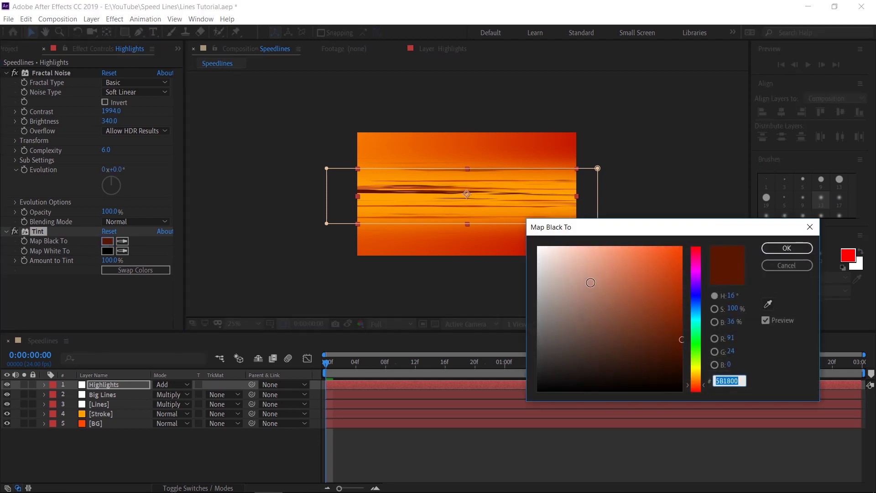
{"action": "left_click_drag", "start_coordinate": [590, 283], "coordinate": [575, 229]}
{"action": "key", "text": "Return"}
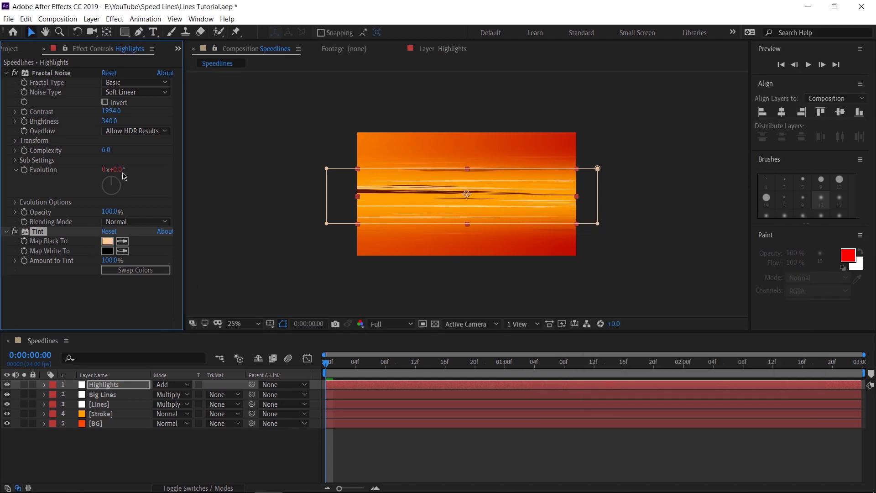
Step: Raise the Highlights Fractal Noise Brightness to 432 and shift Offset Turbulence to 1345,477
{"action": "left_click_drag", "start_coordinate": [110, 121], "coordinate": [163, 124]}
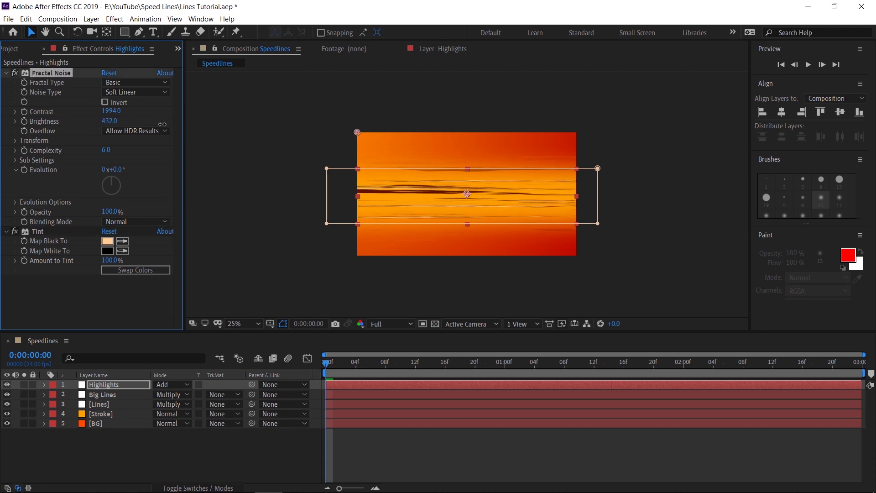
{"action": "left_click", "coordinate": [16, 140]}
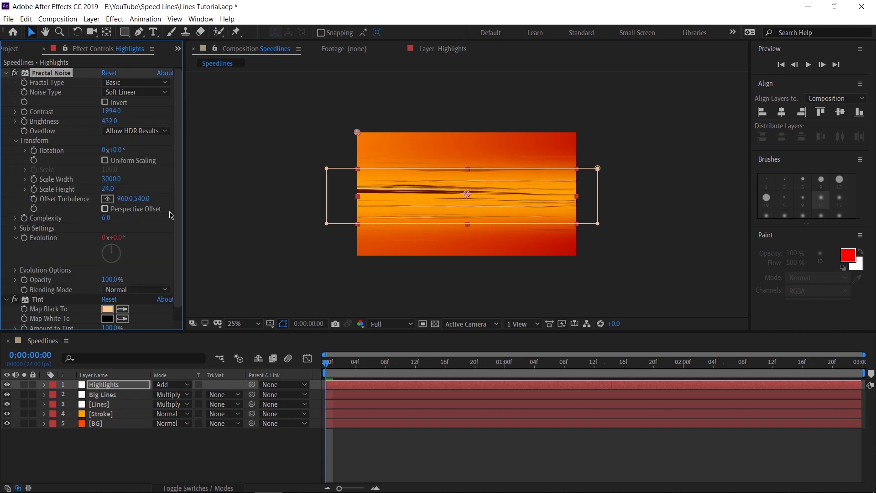
{"action": "mouse_move", "coordinate": [135, 198]}
{"action": "left_mouse_down"}
{"action": "mouse_move", "coordinate": [97, 189]}
{"action": "mouse_move", "coordinate": [119, 190]}
{"action": "left_mouse_up"}
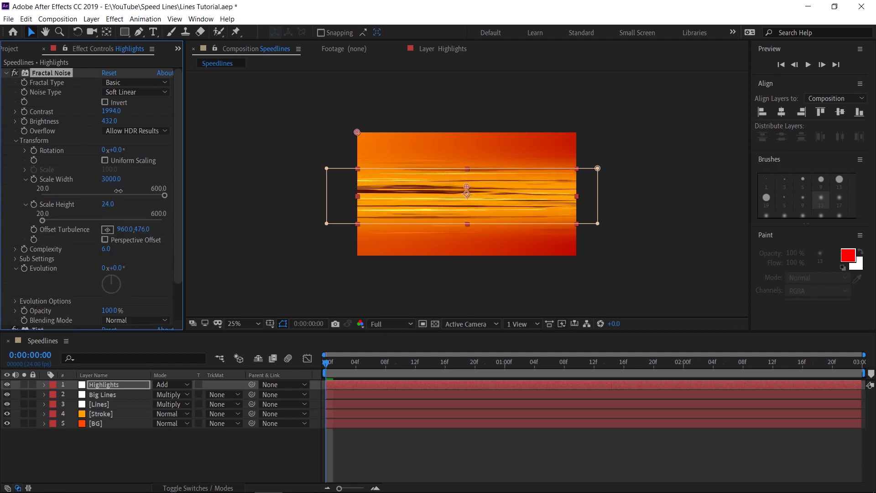
{"action": "left_click_drag", "start_coordinate": [122, 229], "coordinate": [178, 223]}
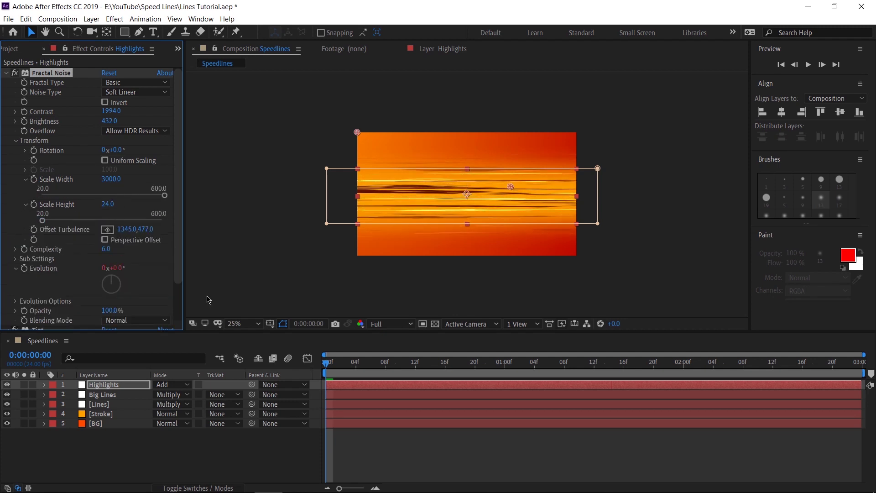
Step: Set the noise Scale Width to 4000 and preview the brighter streaks
{"action": "left_click", "coordinate": [110, 179]}
{"action": "type", "text": "4000"}
{"action": "key", "text": "Return"}
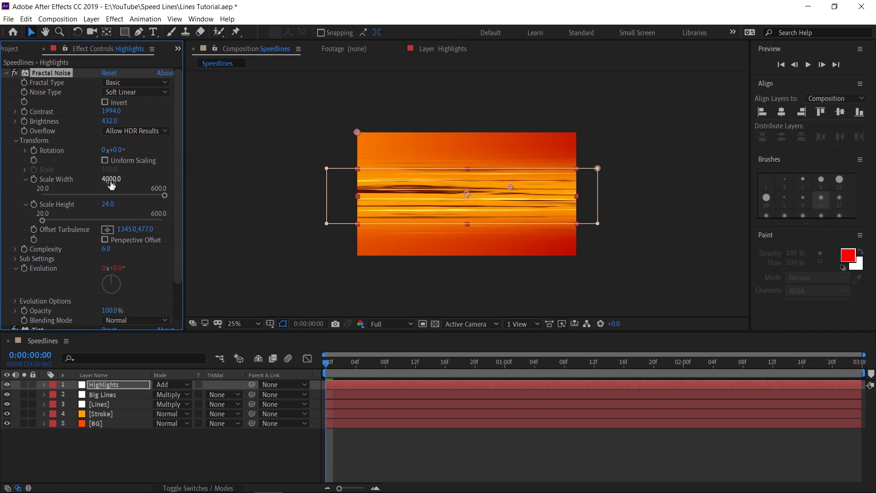
{"action": "left_click", "coordinate": [191, 458]}
{"action": "key", "text": "space"}
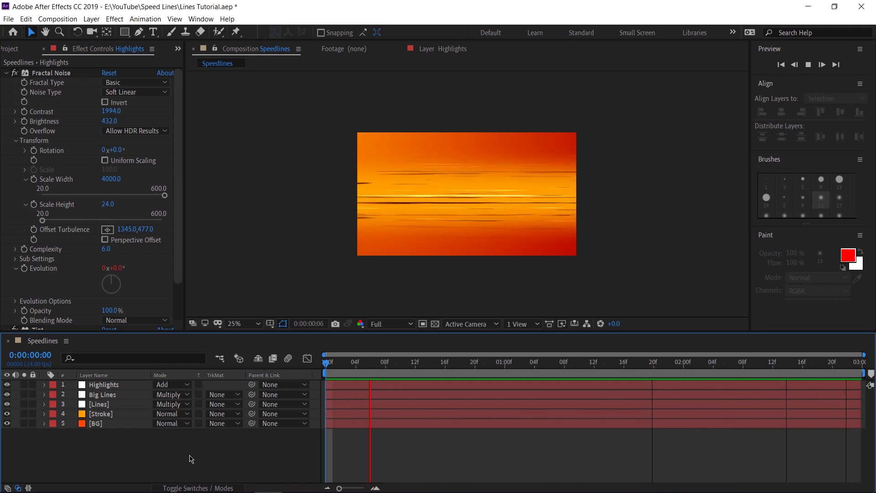
Step: Apply Glow to Highlights with Glow Radius 59 and Intensity 1.9, then preview
{"action": "left_click", "coordinate": [94, 387]}
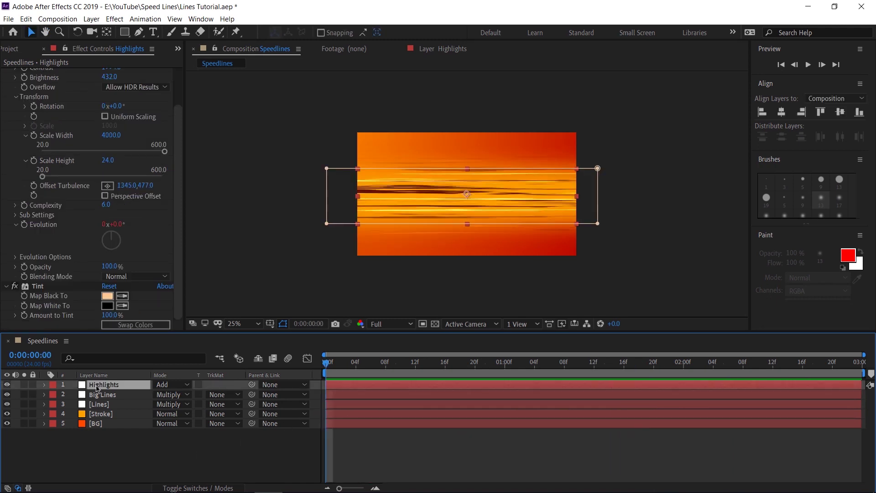
{"action": "key", "text": "ctrl+space"}
{"action": "type", "text": "glow"}
{"action": "key", "text": "Return"}
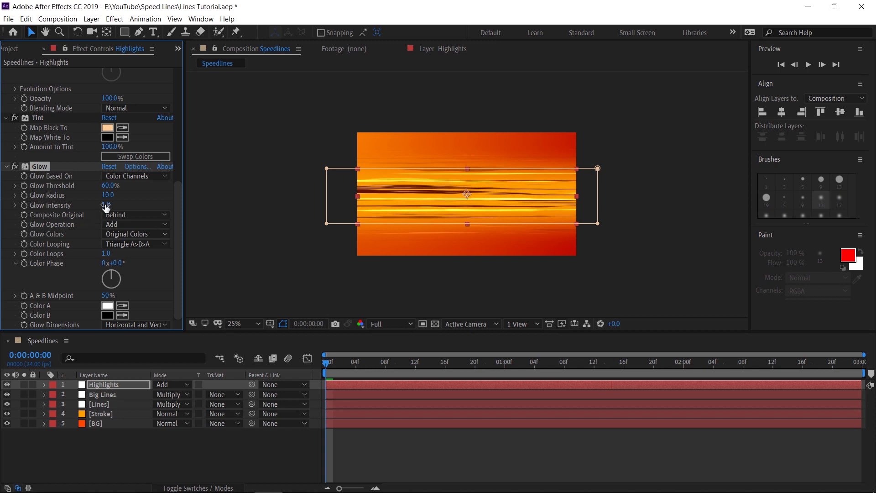
{"action": "left_click_drag", "start_coordinate": [106, 206], "coordinate": [133, 197]}
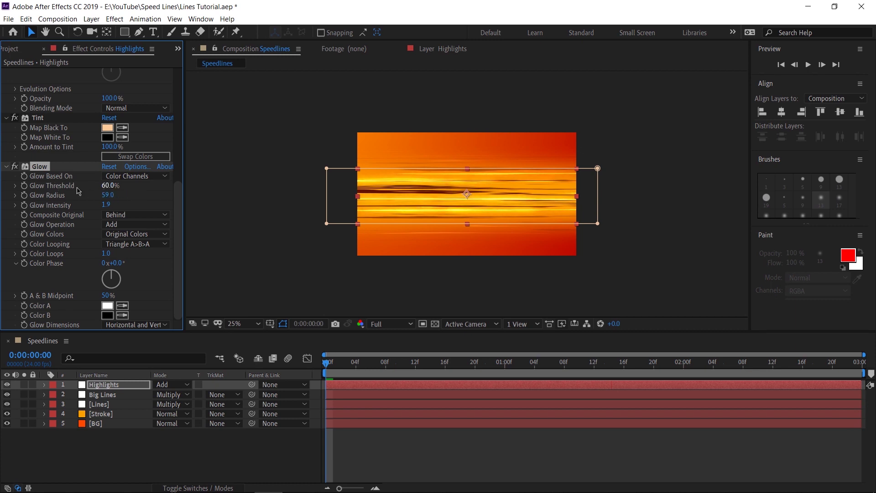
{"action": "left_click", "coordinate": [454, 461]}
{"action": "key", "text": "space"}
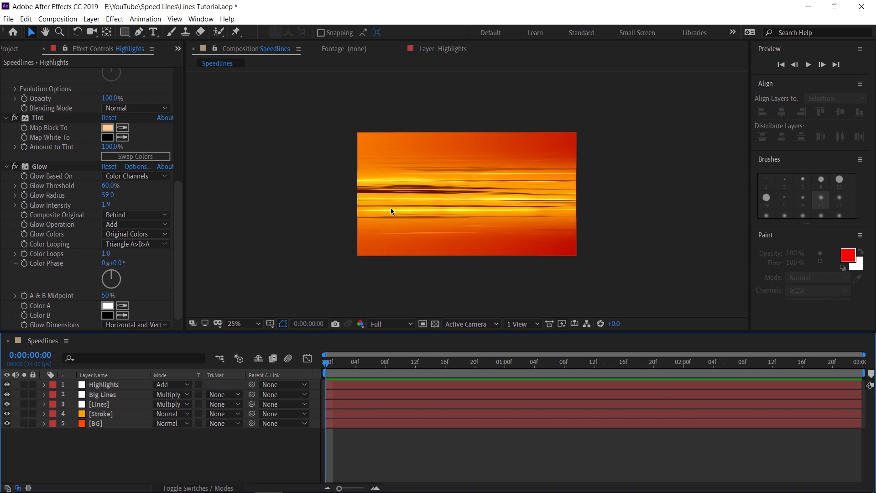
Step: Duplicate the Stroke layer, move the copy to the top and invert its mask
{"action": "left_click", "coordinate": [98, 414]}
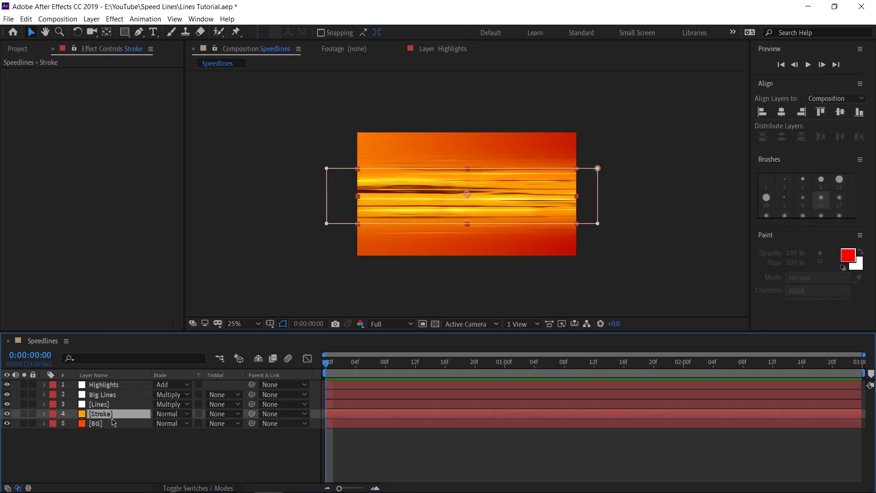
{"action": "key", "text": "ctrl+d"}
{"action": "left_click_drag", "start_coordinate": [99, 413], "coordinate": [93, 387]}
{"action": "key", "text": "m"}
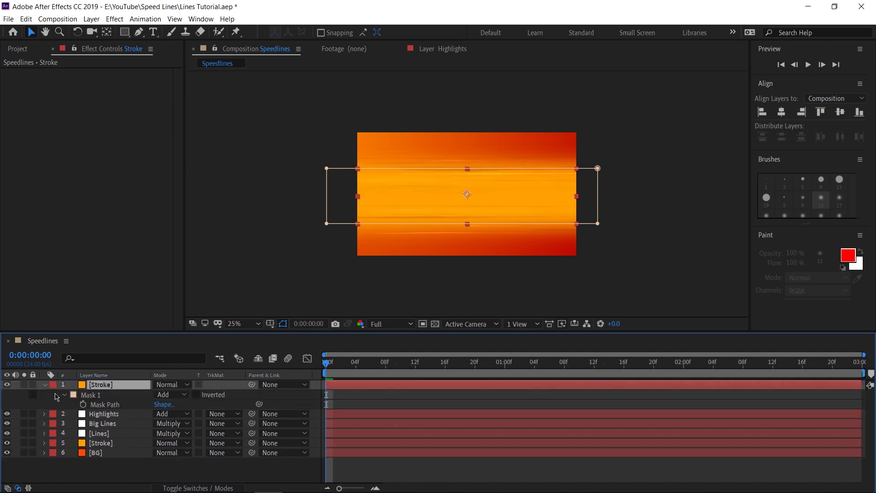
{"action": "left_click", "coordinate": [197, 395]}
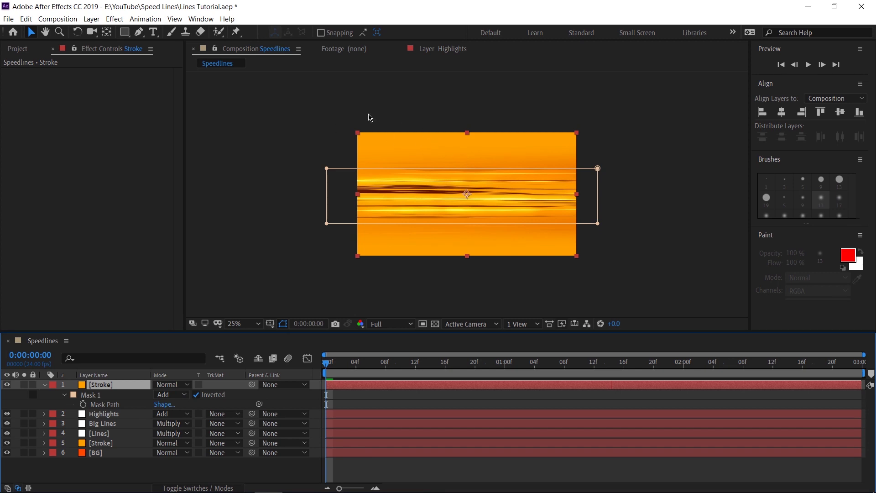
{"action": "left_click", "coordinate": [45, 386]}
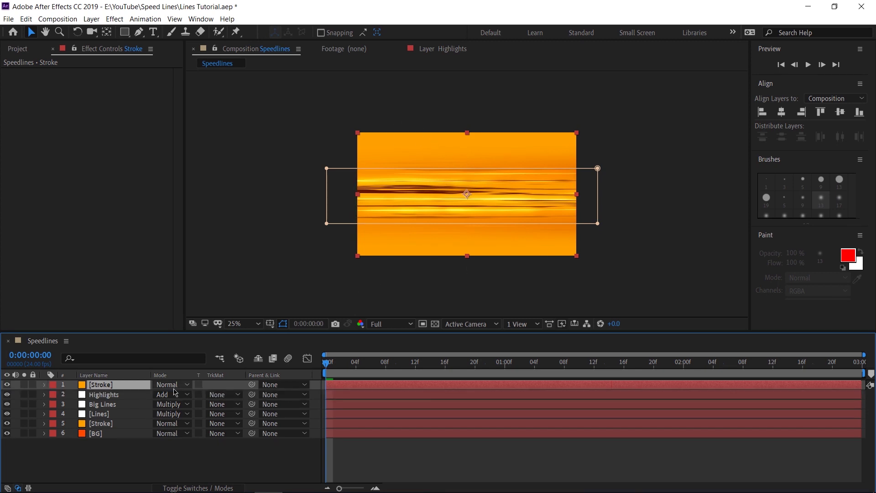
Step: Try Multiply, Overlay and Color Burn on the top Stroke layer, settling on Multiply
{"action": "left_click", "coordinate": [166, 389]}
{"action": "left_click", "coordinate": [252, 132]}
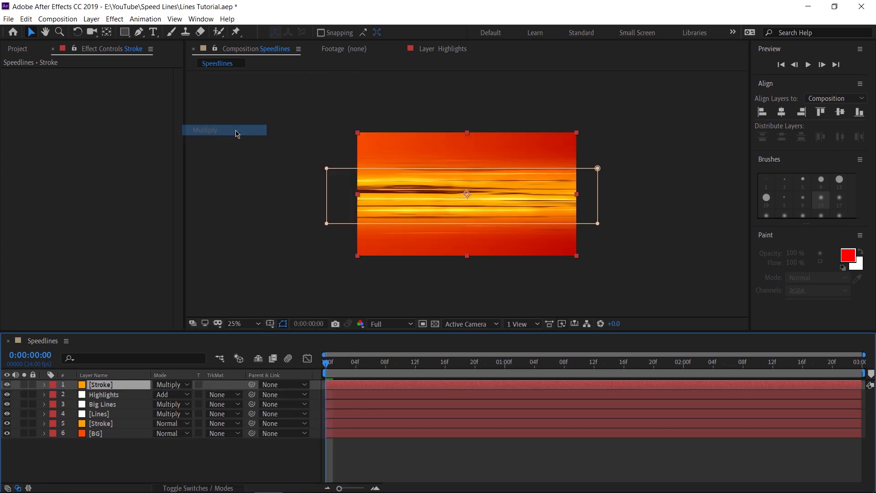
{"action": "key", "text": "shift+equal"}
{"action": "key", "text": "shift+equal"}
{"action": "key", "text": "shift+equal"}
{"action": "key", "text": "shift+equal"}
{"action": "key", "text": "shift+equal"}
{"action": "key", "text": "shift+equal"}
{"action": "key", "text": "shift+equal"}
{"action": "key", "text": "shift+equal"}
{"action": "key", "text": "shift+equal"}
{"action": "key", "text": "shift+equal"}
{"action": "key", "text": "shift+equal"}
{"action": "key", "text": "shift+equal"}
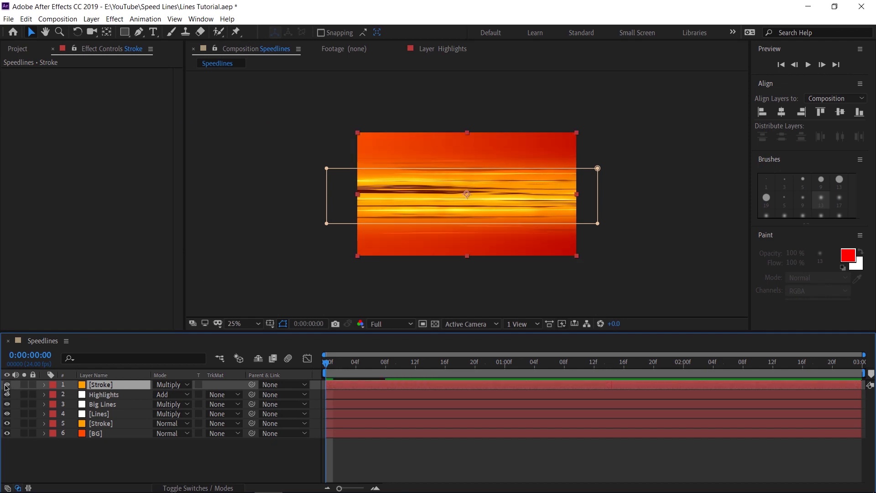
{"action": "left_click", "coordinate": [171, 385]}
{"action": "left_click", "coordinate": [223, 141]}
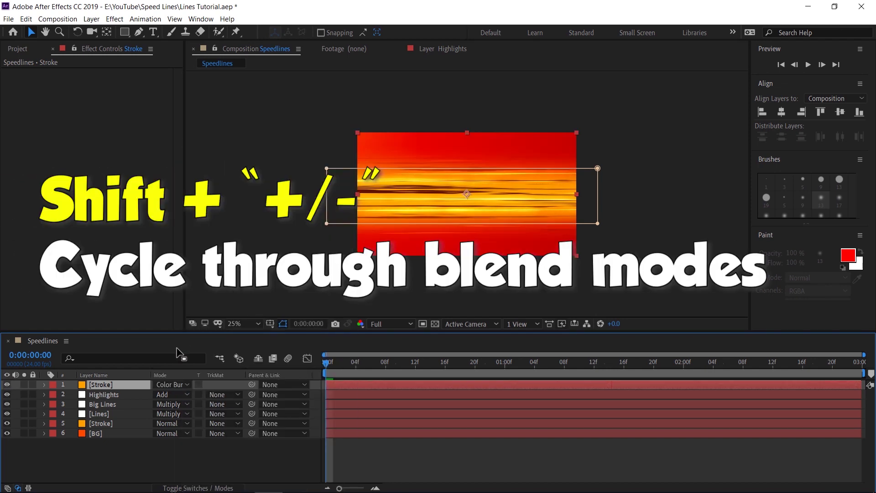
{"action": "left_click", "coordinate": [168, 385]}
{"action": "left_click", "coordinate": [223, 131]}
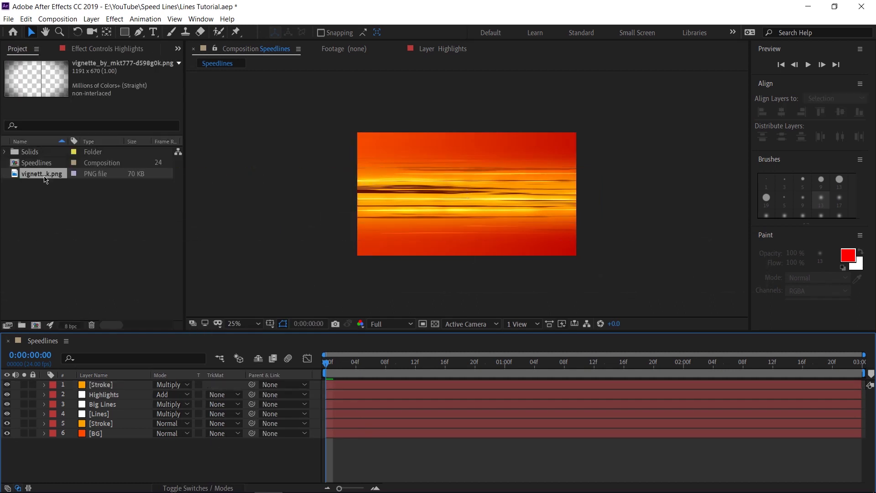
Step: Add the vignette PNG as the top layer and scale it to 221%
{"action": "left_click_drag", "start_coordinate": [45, 180], "coordinate": [93, 385]}
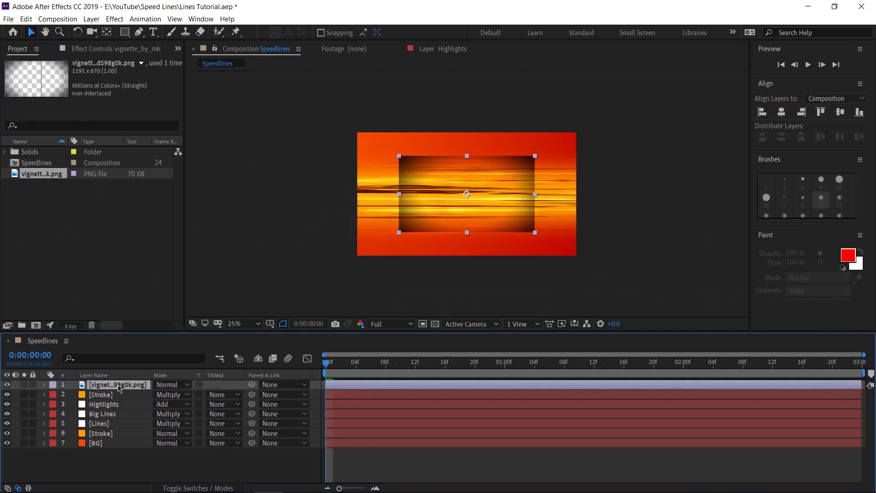
{"action": "key", "text": "s"}
{"action": "left_click_drag", "start_coordinate": [170, 395], "coordinate": [326, 394]}
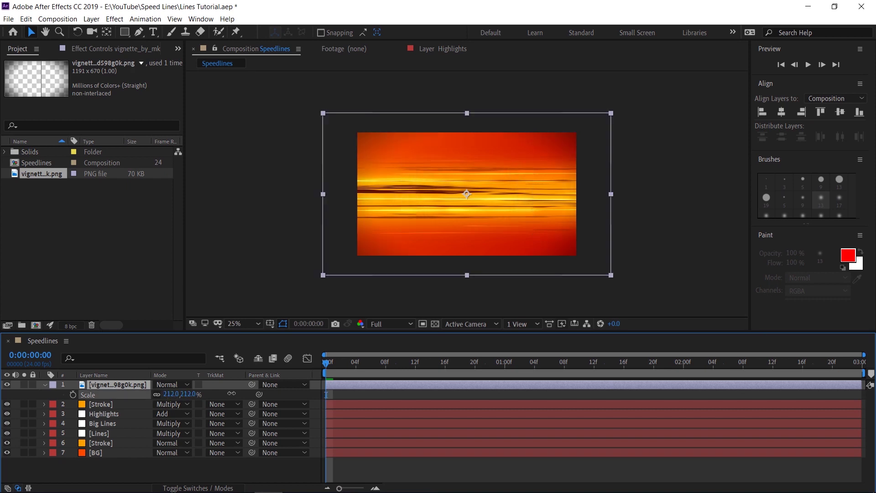
{"action": "left_click_drag", "start_coordinate": [232, 393], "coordinate": [236, 395]}
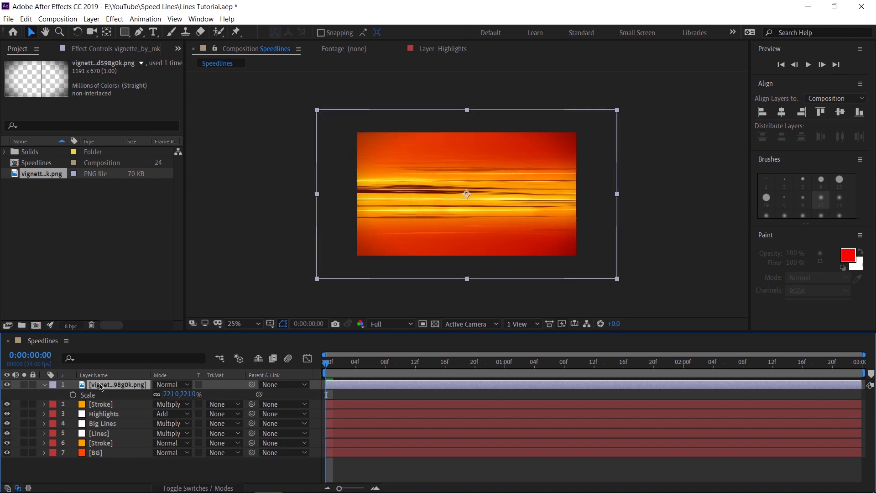
Step: Set the vignette to Multiply at 5% opacity and preview the composition
{"action": "left_click", "coordinate": [173, 385]}
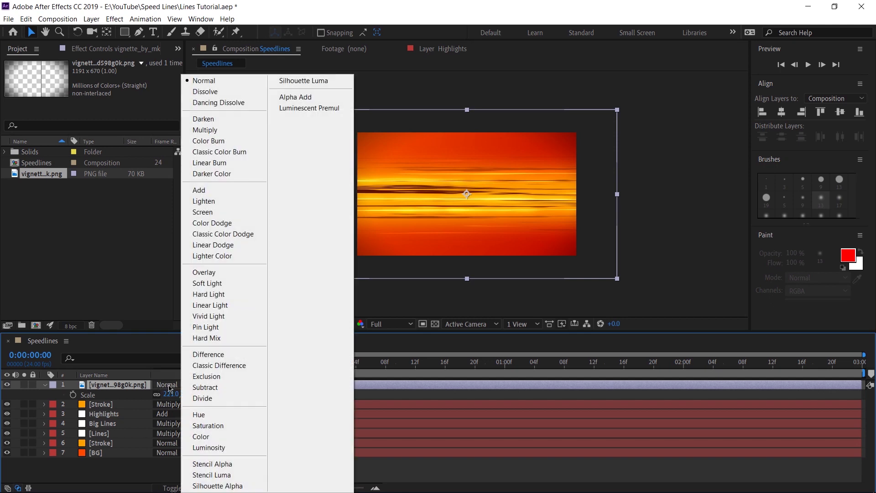
{"action": "left_click", "coordinate": [208, 131]}
{"action": "key", "text": "t"}
{"action": "left_click", "coordinate": [163, 394]}
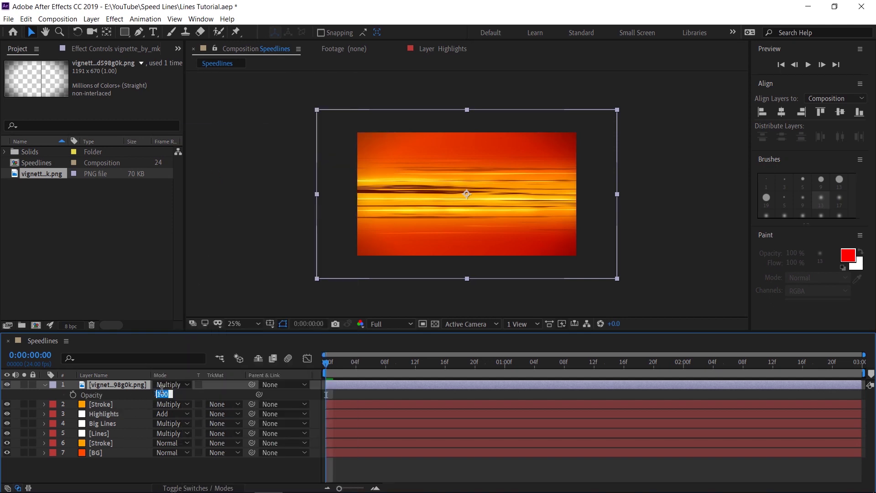
{"action": "type", "text": "50"}
{"action": "left_click", "coordinate": [136, 460]}
{"action": "key", "text": "space"}
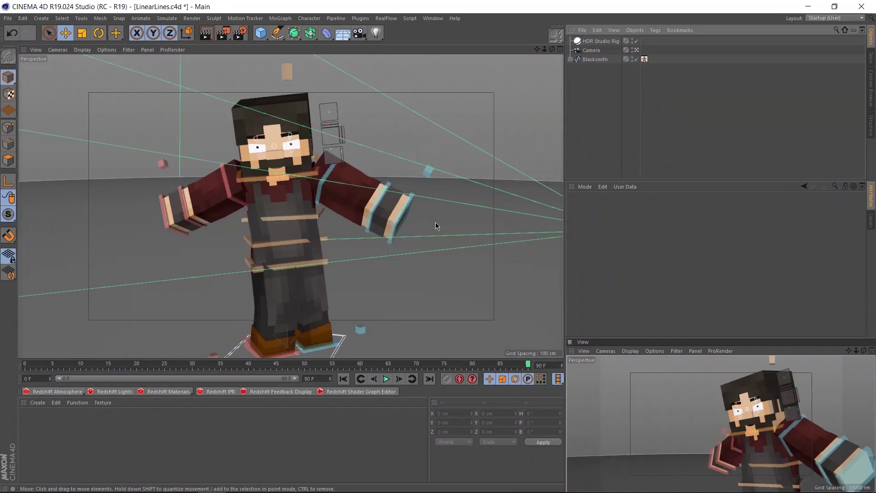
Step: Add a Compositing tag to Blacksmith and enable its Object Buffer 1
{"action": "left_click_drag", "start_coordinate": [313, 248], "coordinate": [403, 219]}
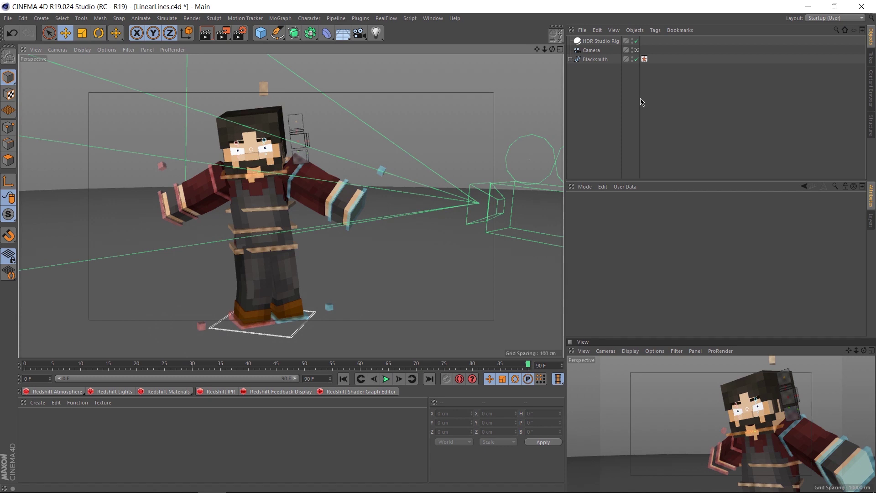
{"action": "left_click", "coordinate": [594, 59]}
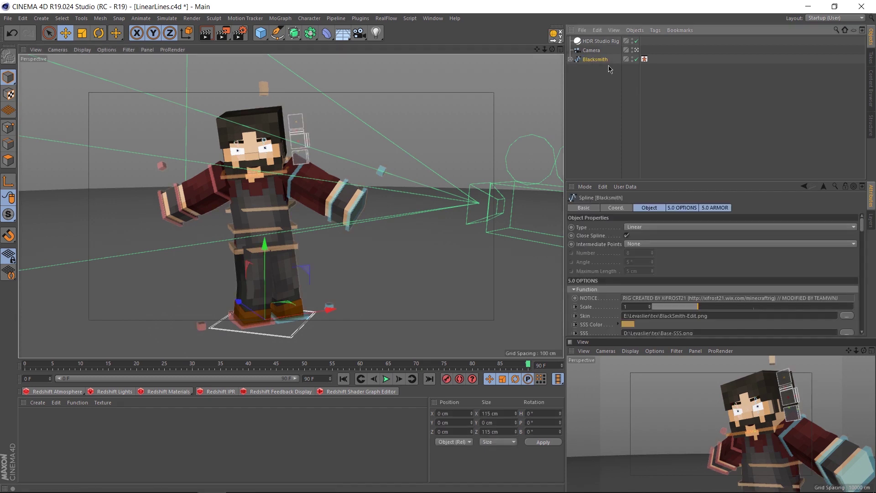
{"action": "right_click", "coordinate": [596, 60]}
{"action": "mouse_move", "coordinate": [623, 67]}
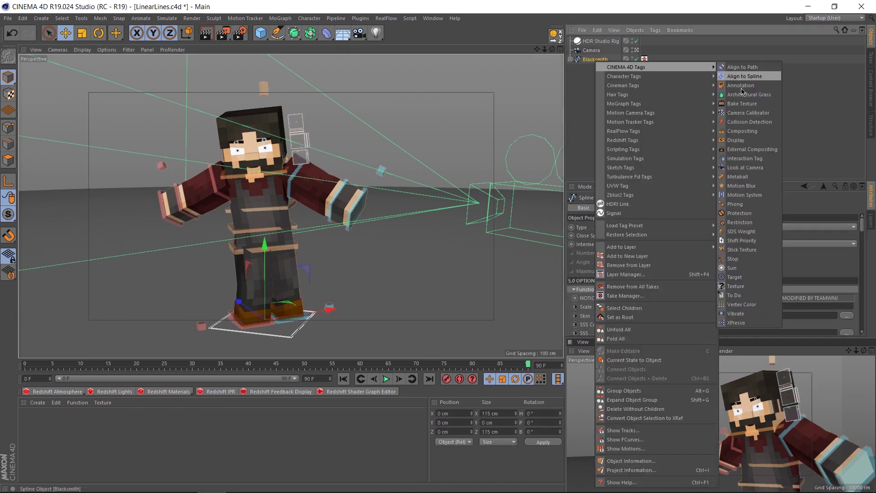
{"action": "left_click", "coordinate": [745, 131]}
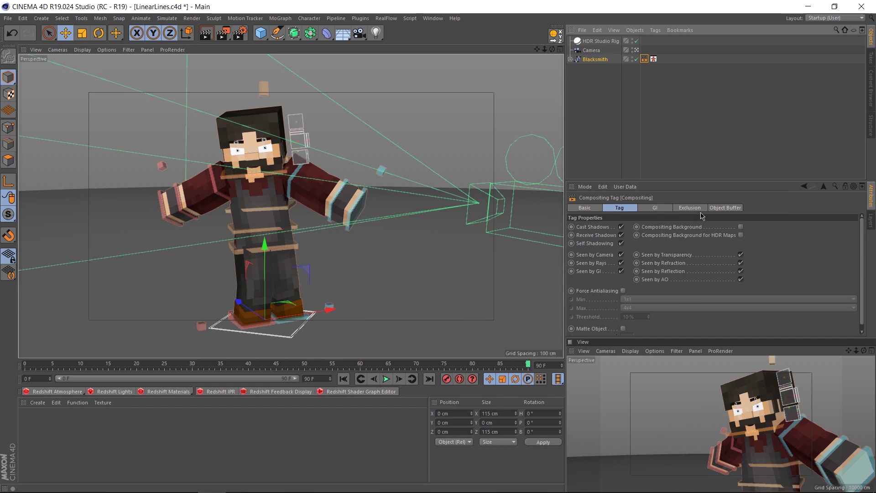
{"action": "left_click", "coordinate": [722, 209]}
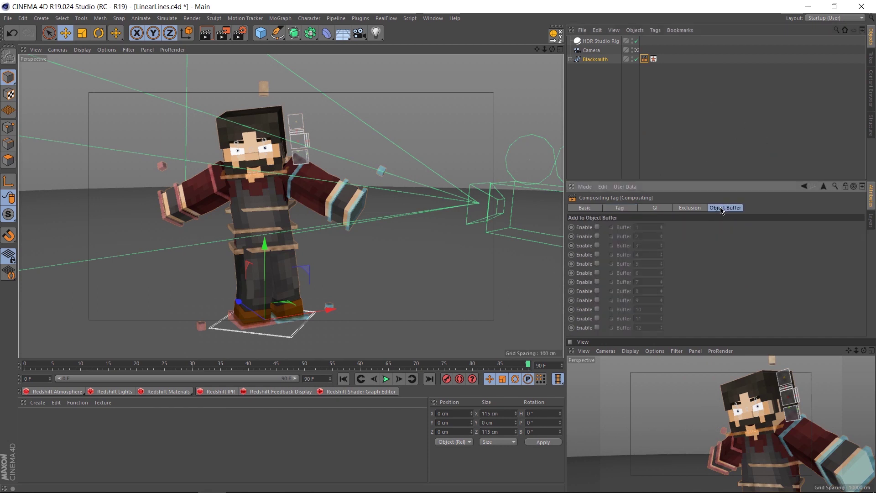
{"action": "left_click", "coordinate": [597, 227]}
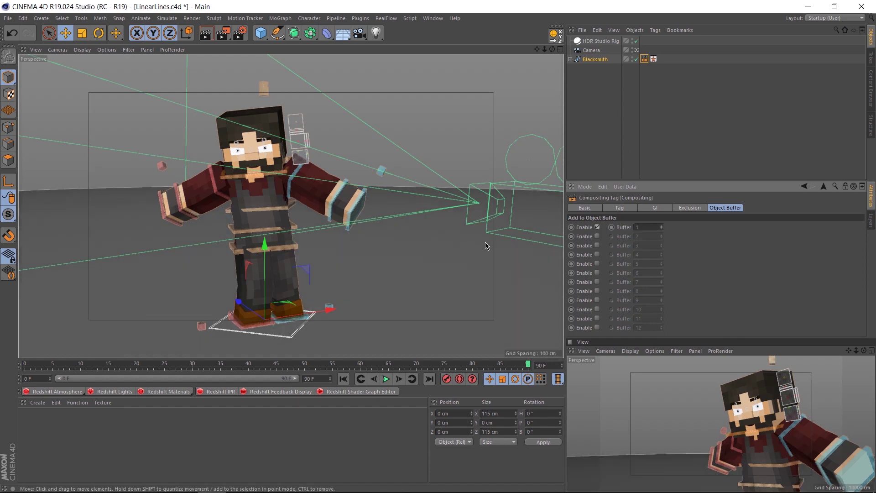
{"action": "left_click", "coordinate": [240, 32]}
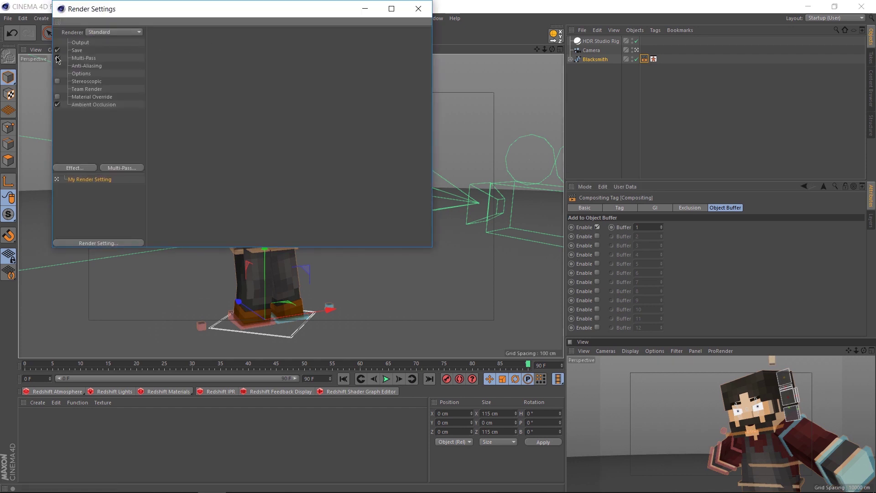
Step: Add an Object Buffer multi-pass channel and select the Multi-Pass File path in Save
{"action": "left_click", "coordinate": [124, 168]}
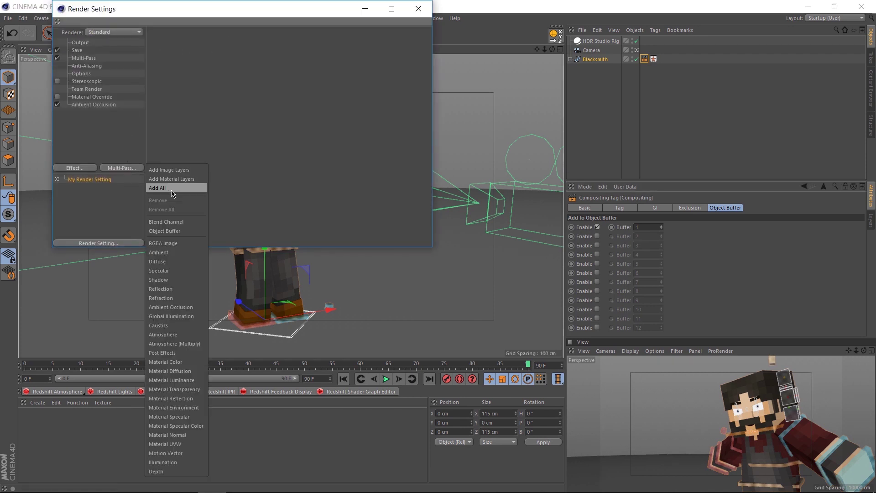
{"action": "left_click", "coordinate": [172, 226]}
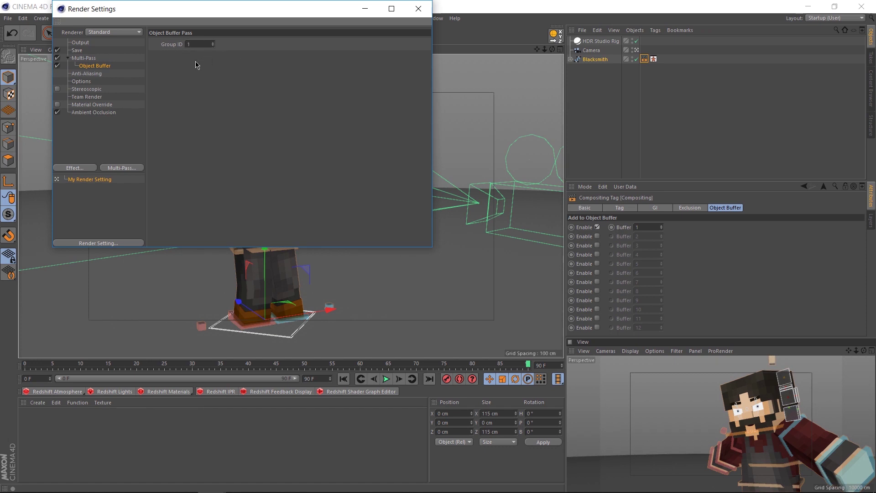
{"action": "left_click", "coordinate": [78, 50]}
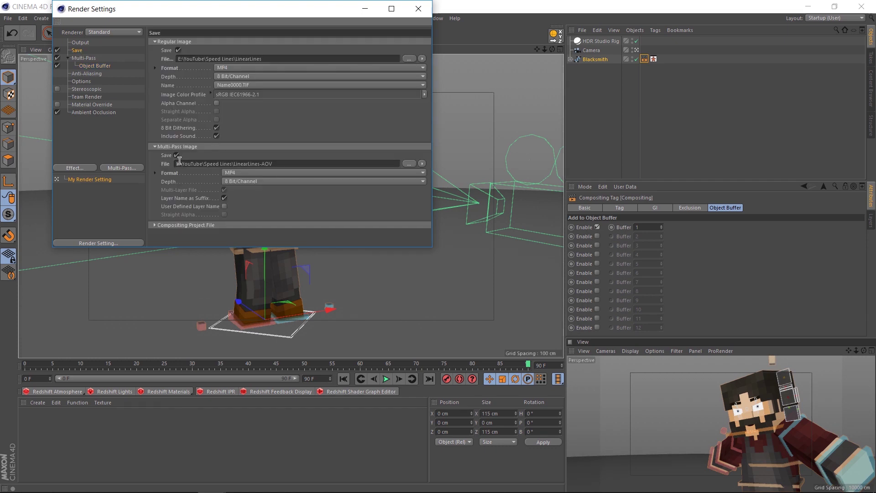
{"action": "left_click_drag", "start_coordinate": [176, 163], "coordinate": [283, 163]}
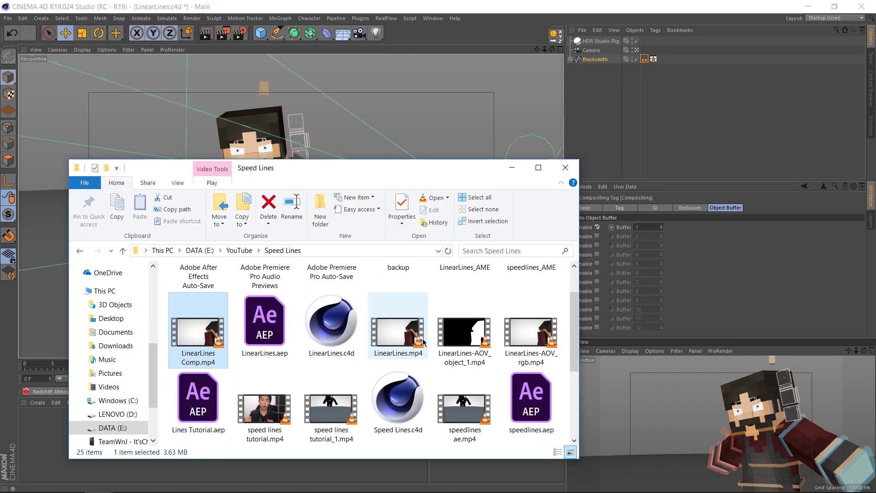
Step: Drag LinearLines.mp4 and LinearLines-AOV_object_1.mp4 from Explorer into the Project panel
{"action": "left_click", "coordinate": [465, 331]}
{"action": "left_click", "coordinate": [398, 330], "text": "ctrl"}
{"action": "left_click", "coordinate": [531, 331], "text": "ctrl"}
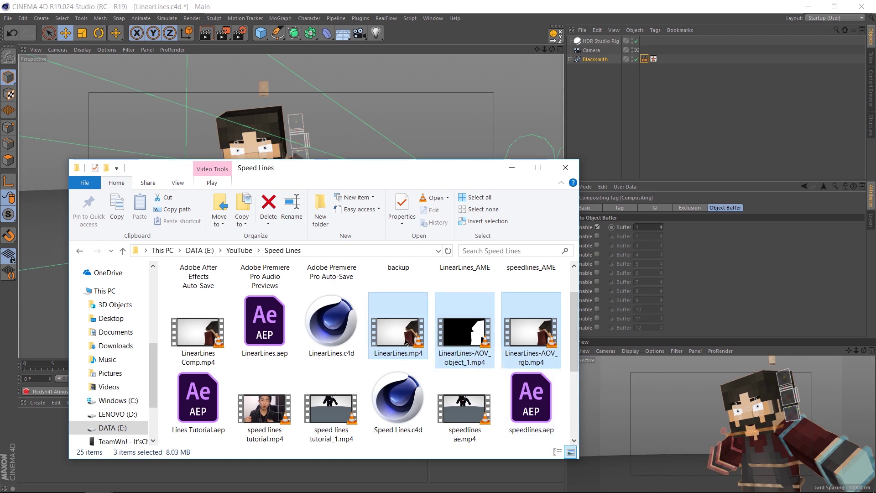
{"action": "left_click", "coordinate": [398, 342]}
{"action": "left_click", "coordinate": [467, 347], "text": "ctrl"}
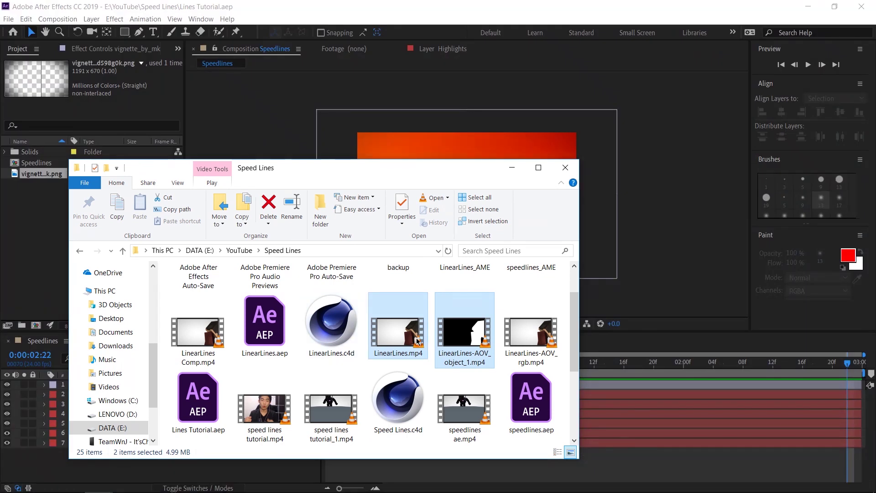
{"action": "left_click_drag", "start_coordinate": [399, 328], "coordinate": [30, 218]}
Step: Make a LinearLines comp, duplicate the render layer and place the object pass on top
{"action": "right_click", "coordinate": [41, 154]}
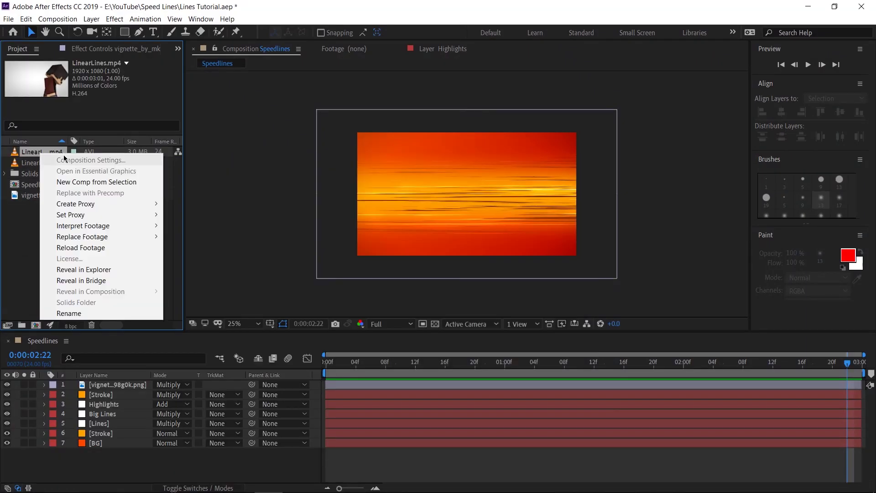
{"action": "left_click", "coordinate": [79, 183]}
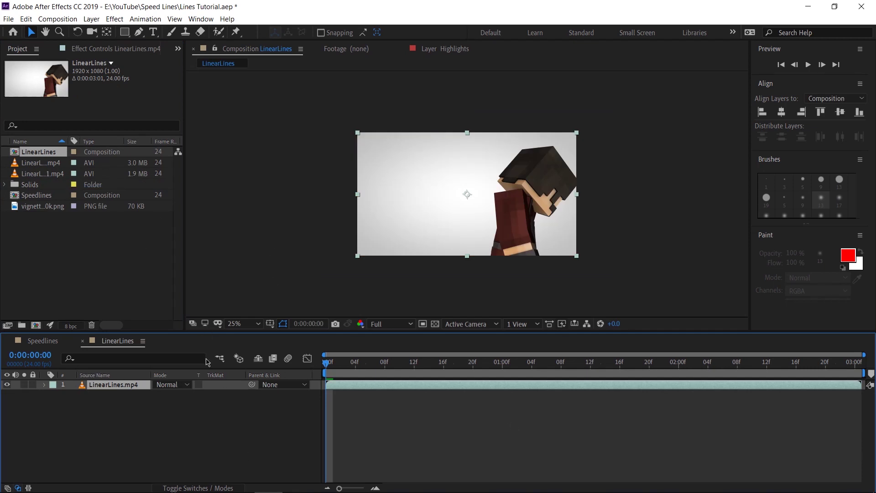
{"action": "left_click_drag", "start_coordinate": [41, 173], "coordinate": [184, 440]}
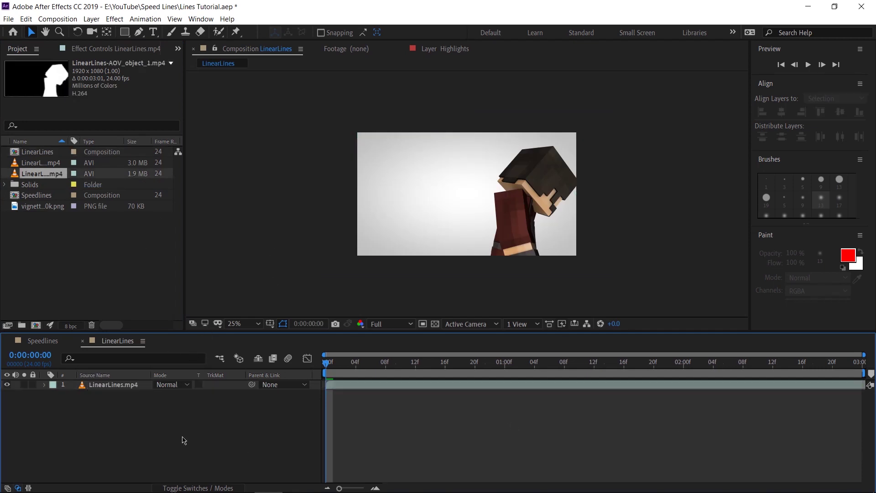
{"action": "left_click", "coordinate": [110, 387]}
{"action": "key", "text": "ctrl+d"}
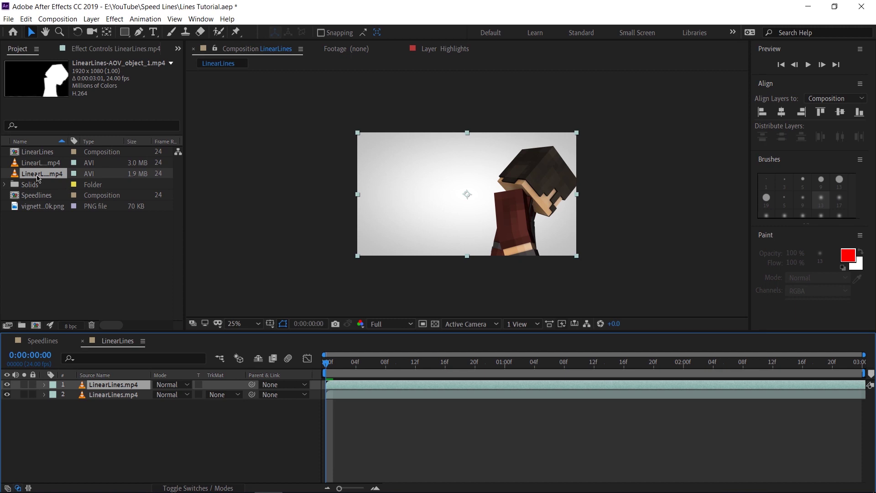
{"action": "left_click_drag", "start_coordinate": [38, 178], "coordinate": [98, 386]}
Step: Set layer 2's track matte to Luma Matte, check the cutout, and select both matted layers
{"action": "left_click", "coordinate": [107, 397]}
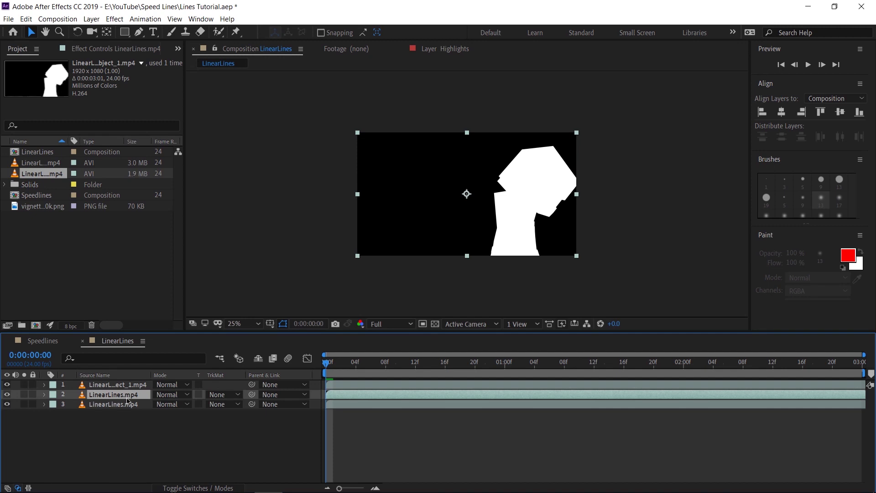
{"action": "left_click", "coordinate": [234, 397]}
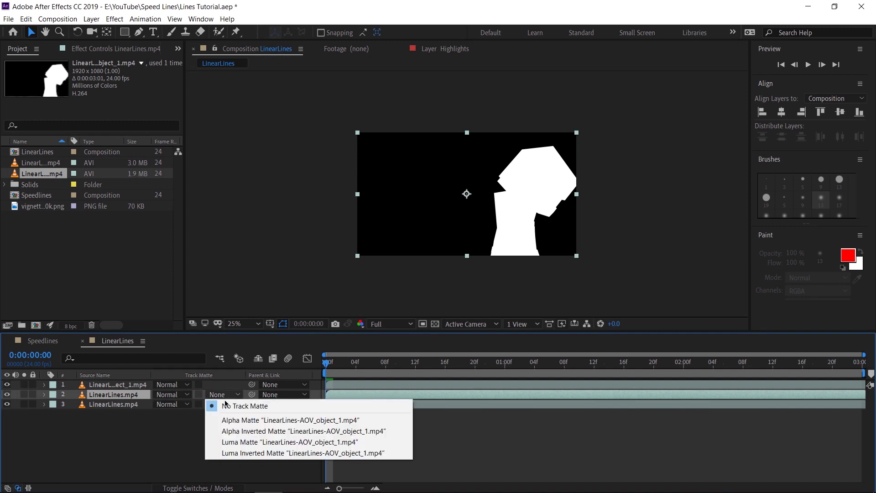
{"action": "left_click", "coordinate": [246, 443]}
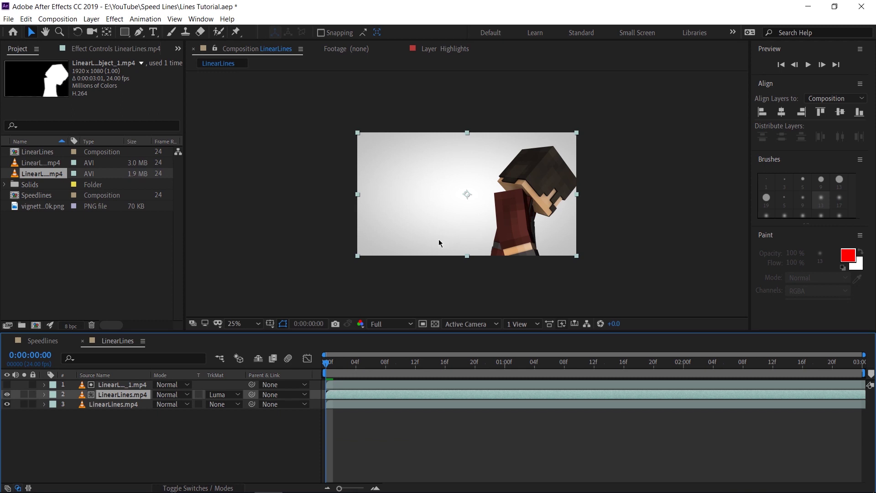
{"action": "left_click", "coordinate": [6, 405]}
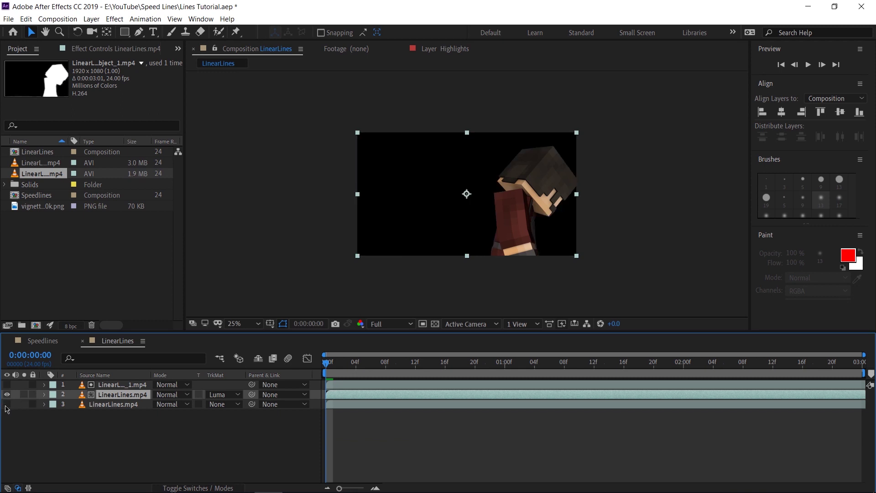
{"action": "left_click", "coordinate": [7, 404]}
{"action": "left_click", "coordinate": [7, 404]}
{"action": "left_click", "coordinate": [7, 405]}
{"action": "left_click", "coordinate": [103, 399]}
{"action": "left_click", "coordinate": [106, 388], "text": "shift"}
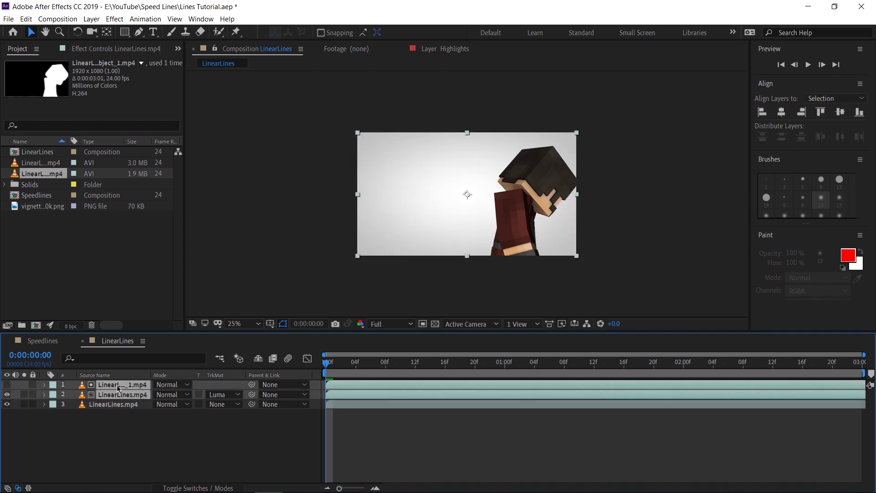
Step: Pre-compose the matte and matted layers into a comp named Blacksmith
{"action": "right_click", "coordinate": [118, 389]}
{"action": "left_click", "coordinate": [153, 343]}
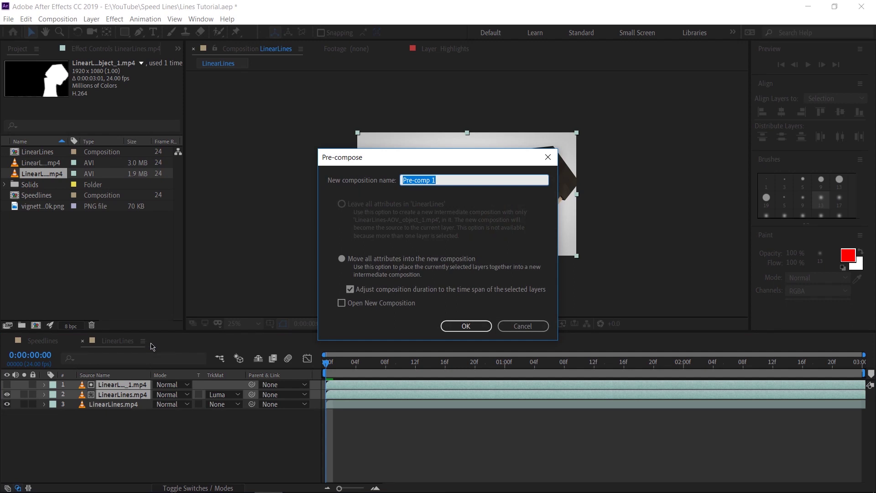
{"action": "type", "text": "Blacksmith"}
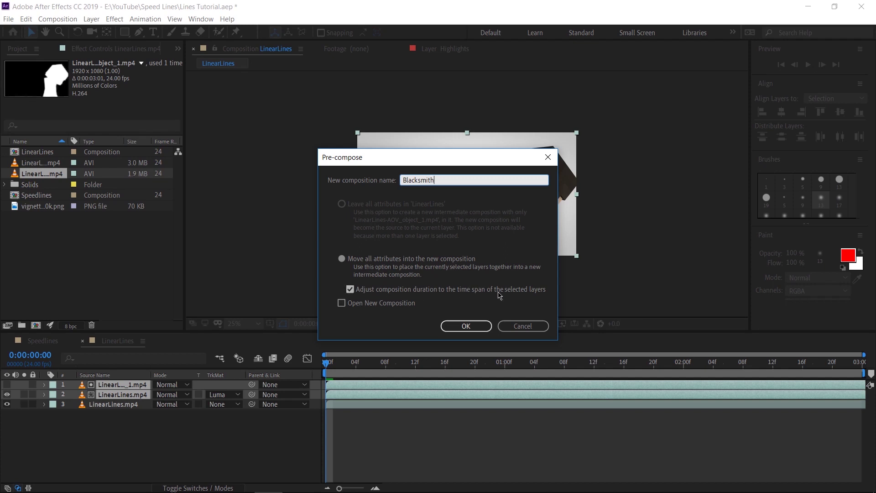
{"action": "left_click", "coordinate": [463, 325]}
{"action": "left_click", "coordinate": [115, 397]}
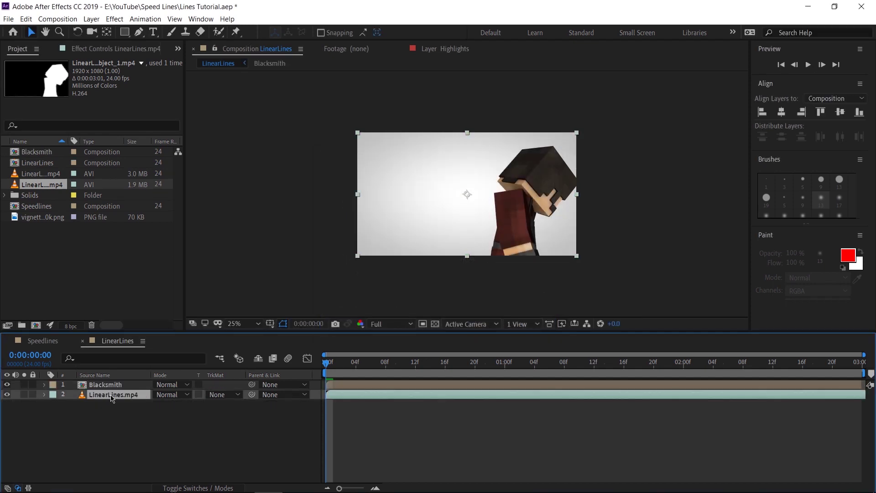
Step: Rename the bottom LinearLines.mp4 layer to BG and deselect it
{"action": "key", "text": "Return"}
{"action": "type", "text": "BG"}
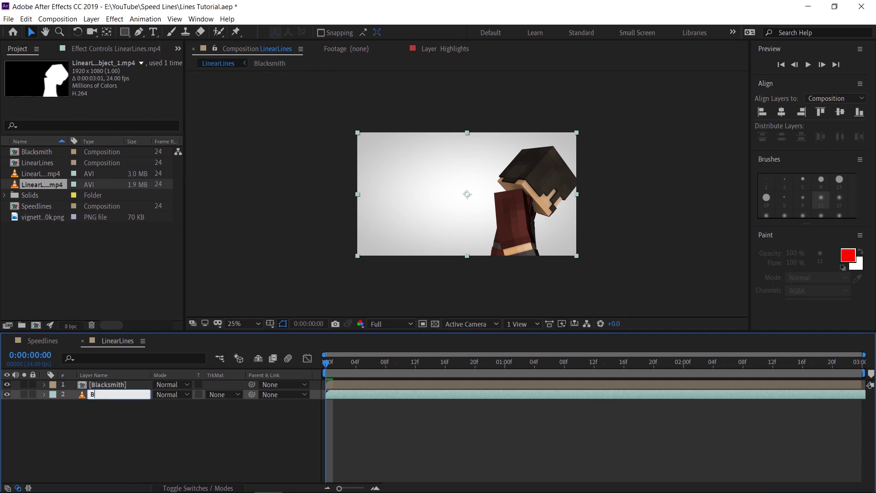
{"action": "left_click", "coordinate": [155, 439]}
{"action": "left_click", "coordinate": [82, 384]}
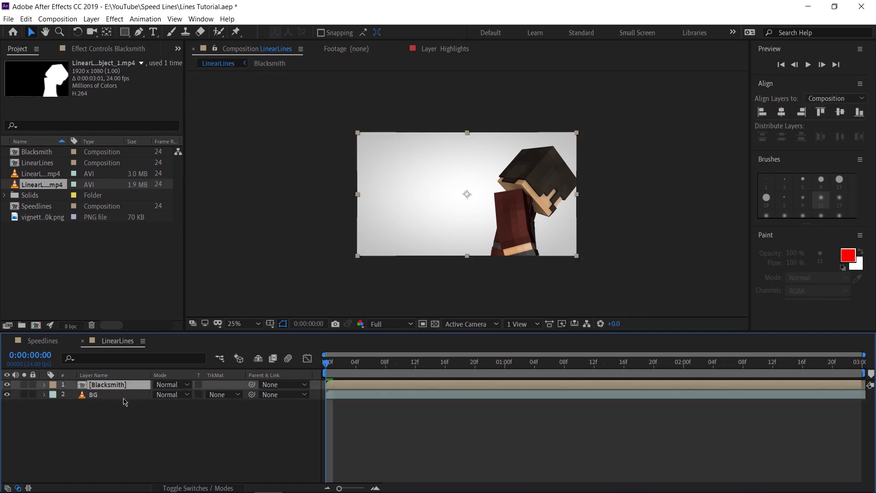
{"action": "left_click", "coordinate": [125, 396]}
{"action": "left_click", "coordinate": [130, 435]}
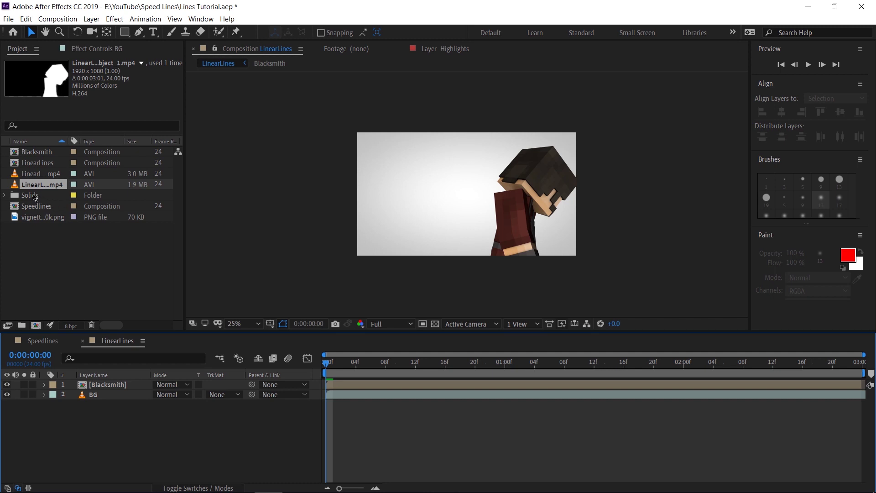
Step: Build LinearLines 2 from the second LinearLines.mp4 clip and open its footage layer for rotoscoping
{"action": "left_click_drag", "start_coordinate": [37, 186], "coordinate": [398, 191]}
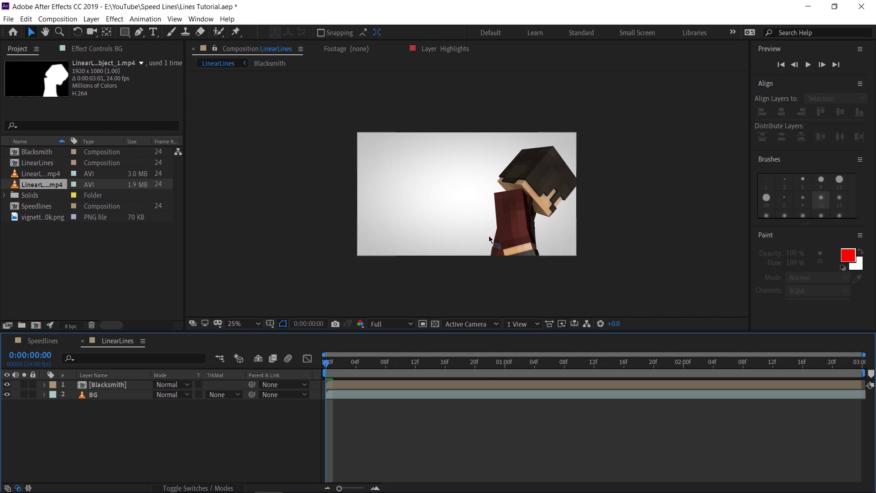
{"action": "left_click_drag", "start_coordinate": [419, 218], "coordinate": [314, 185]}
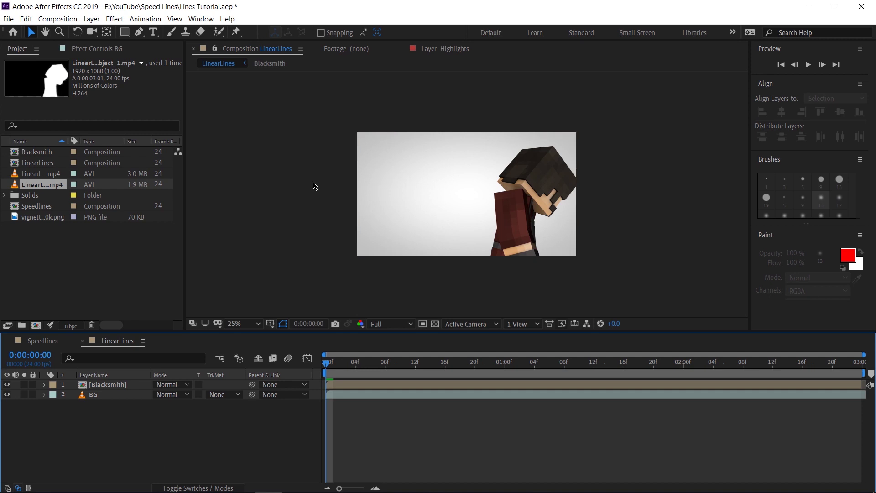
{"action": "right_click", "coordinate": [35, 173]}
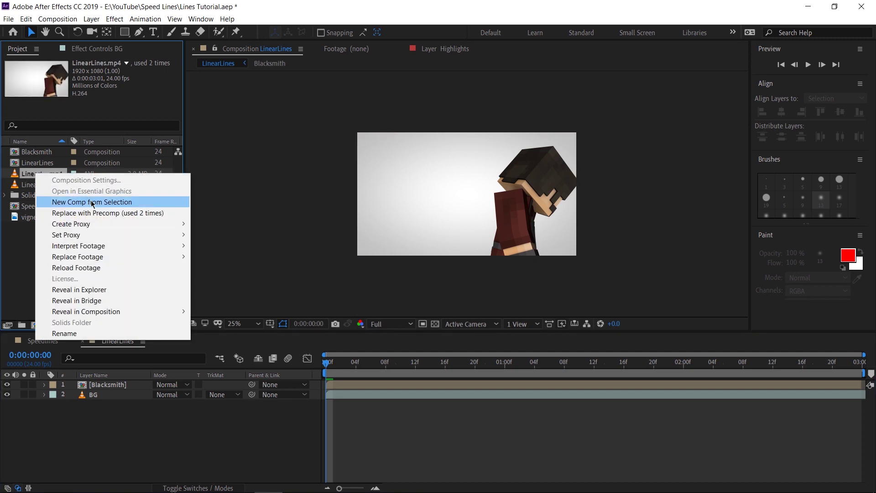
{"action": "left_click", "coordinate": [92, 202]}
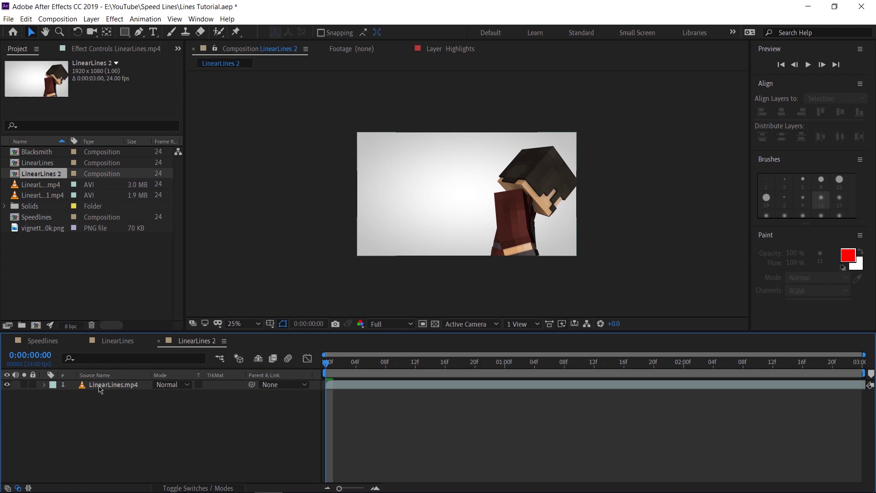
{"action": "double_click", "coordinate": [99, 386]}
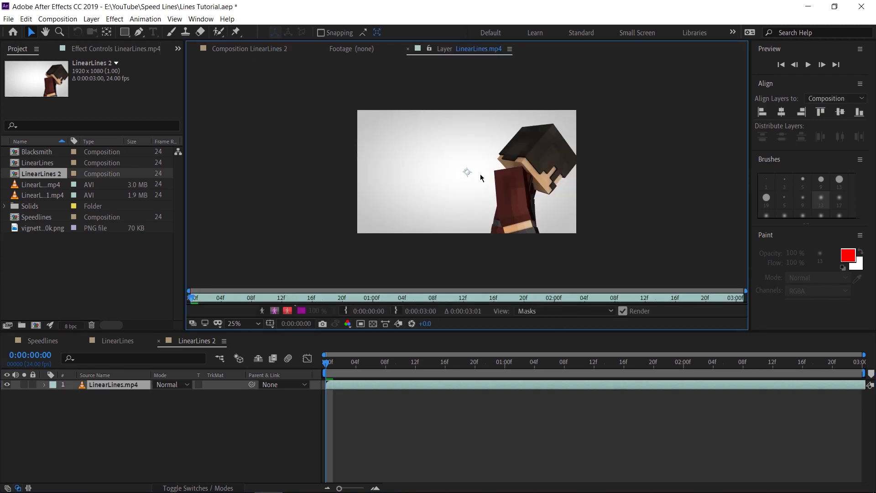
Step: Switch to the Roto Brush and paint foreground over the character's waist
{"action": "key", "text": "period"}
{"action": "key", "text": "comma"}
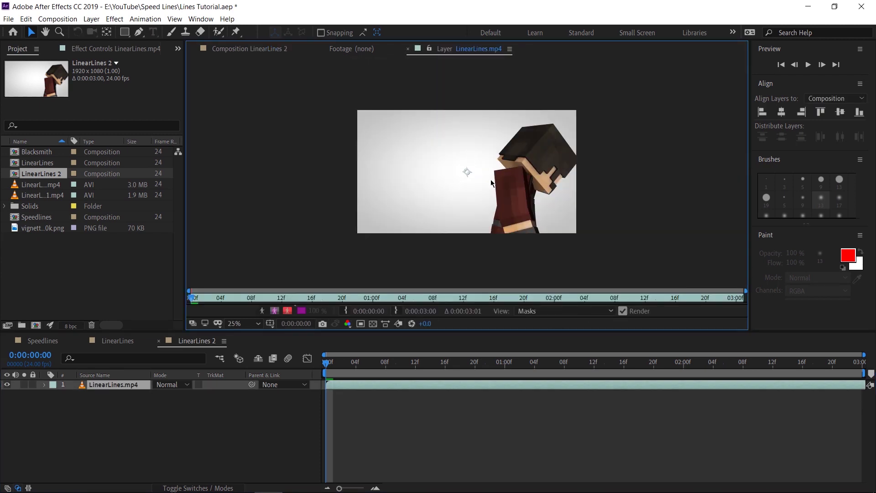
{"action": "left_click", "coordinate": [219, 35]}
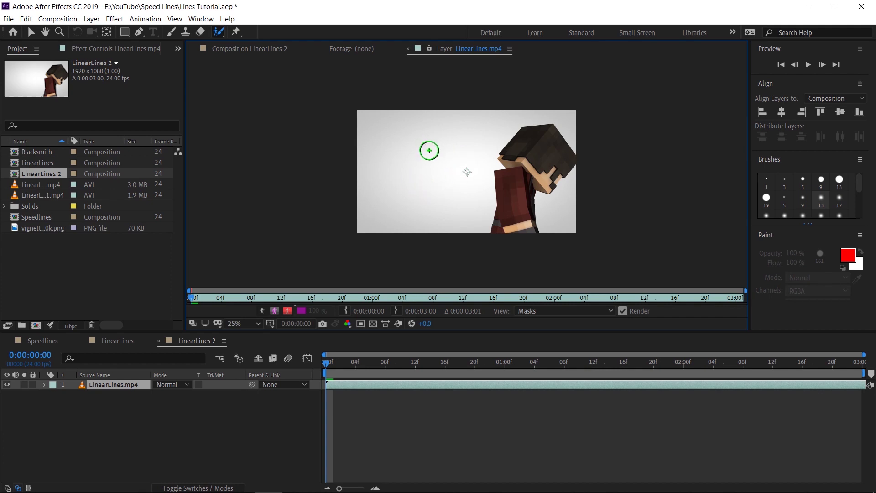
{"action": "scroll", "coordinate": [450, 166], "scroll_direction": "up", "scroll_amount": 2}
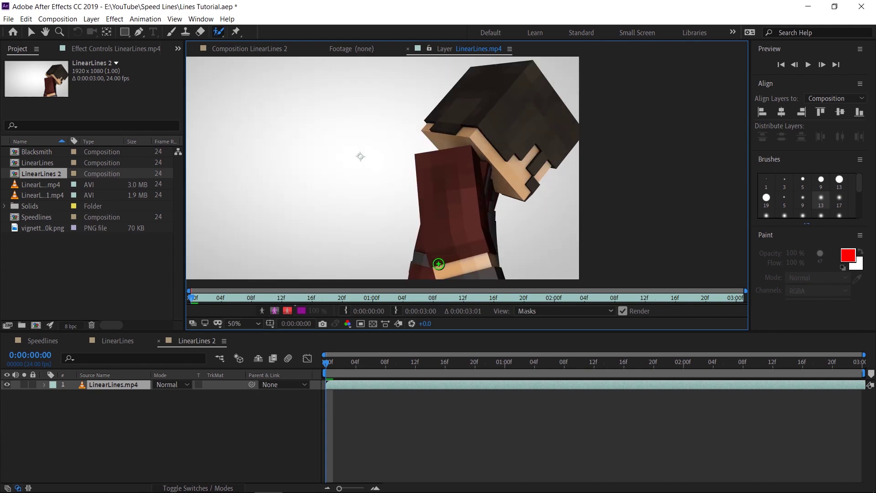
{"action": "mouse_move", "coordinate": [440, 261]}
{"action": "left_mouse_down"}
{"action": "mouse_move", "coordinate": [446, 191]}
{"action": "mouse_move", "coordinate": [530, 129]}
{"action": "mouse_move", "coordinate": [523, 107]}
{"action": "mouse_move", "coordinate": [503, 100]}
{"action": "mouse_move", "coordinate": [481, 122]}
{"action": "mouse_move", "coordinate": [483, 149]}
{"action": "mouse_move", "coordinate": [509, 147]}
{"action": "left_mouse_up"}
Step: Paint foreground strokes down the character's arm and across his belt
{"action": "scroll", "coordinate": [509, 146], "scroll_direction": "up", "scroll_amount": 2}
{"action": "left_click_drag", "start_coordinate": [473, 183], "coordinate": [368, 236]}
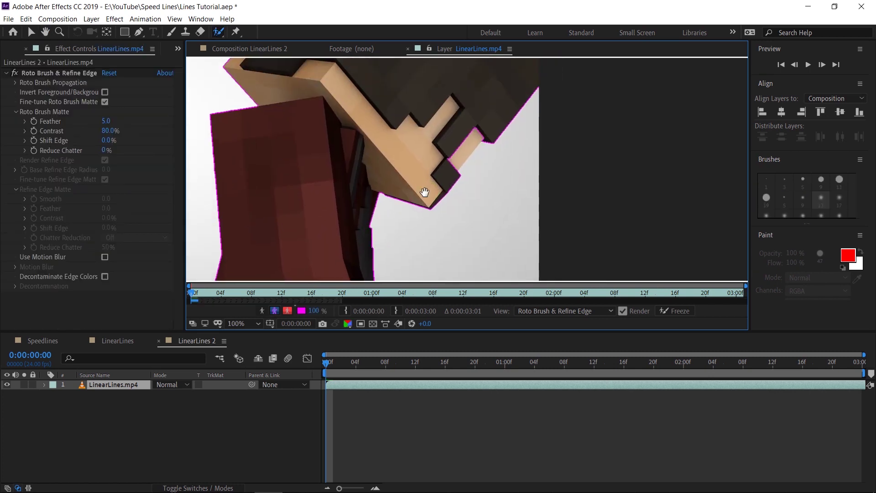
{"action": "left_click_drag", "start_coordinate": [476, 118], "coordinate": [440, 169]}
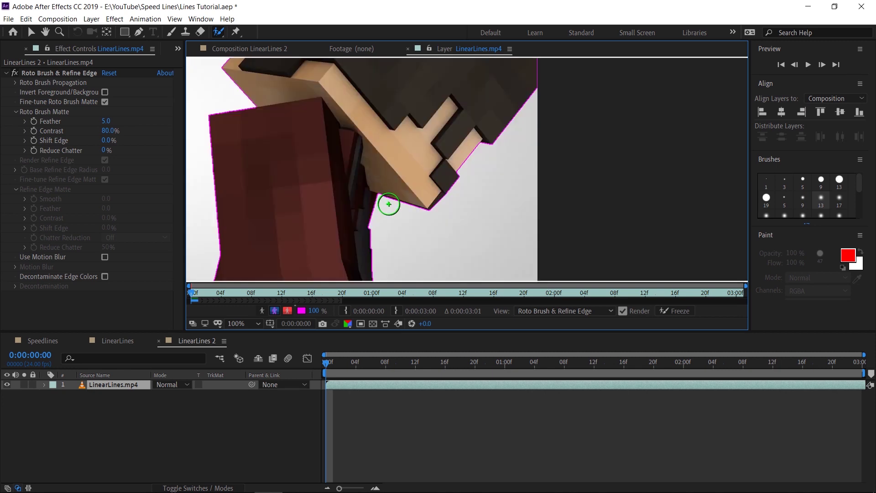
{"action": "left_click_drag", "start_coordinate": [389, 202], "coordinate": [462, 117]}
{"action": "left_click_drag", "start_coordinate": [359, 236], "coordinate": [454, 229]}
Step: Adjust the zoomed view and advance to the next frame
{"action": "scroll", "coordinate": [452, 194], "scroll_direction": "down", "scroll_amount": 2}
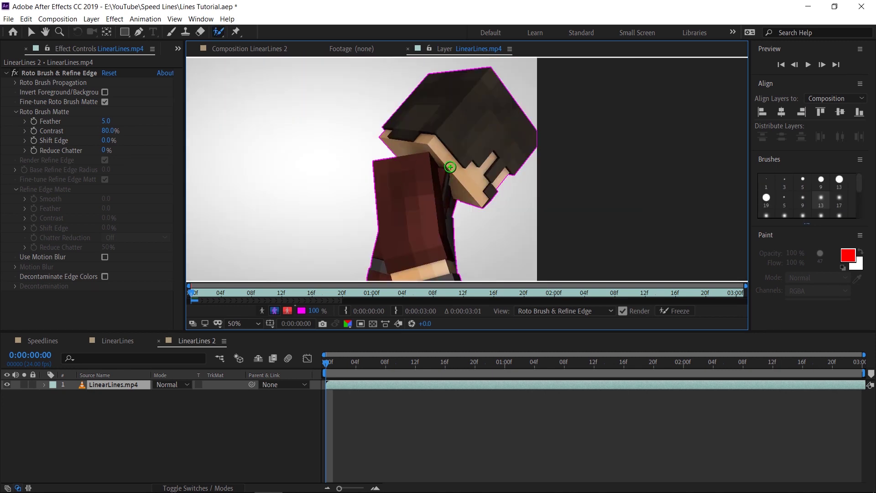
{"action": "scroll", "coordinate": [378, 190], "scroll_direction": "up", "scroll_amount": 2}
{"action": "left_click_drag", "start_coordinate": [386, 162], "coordinate": [413, 187]}
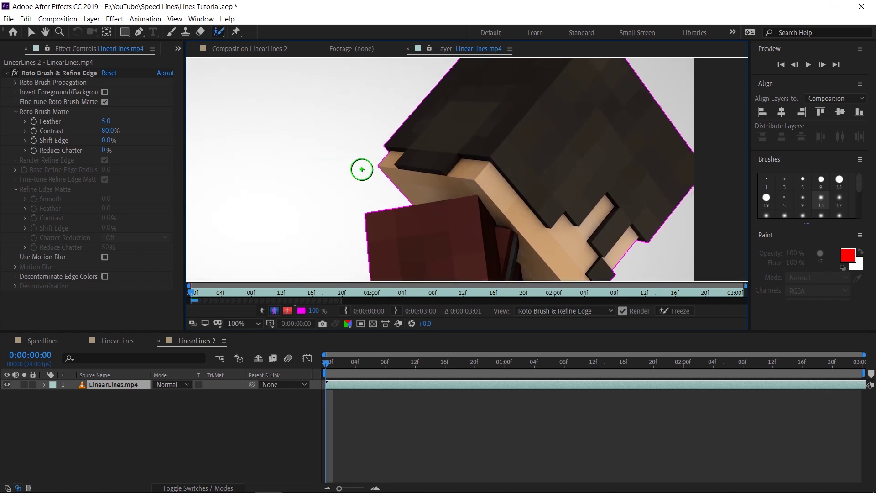
{"action": "scroll", "coordinate": [370, 171], "scroll_direction": "down", "scroll_amount": 2}
{"action": "key", "text": "Page_Down"}
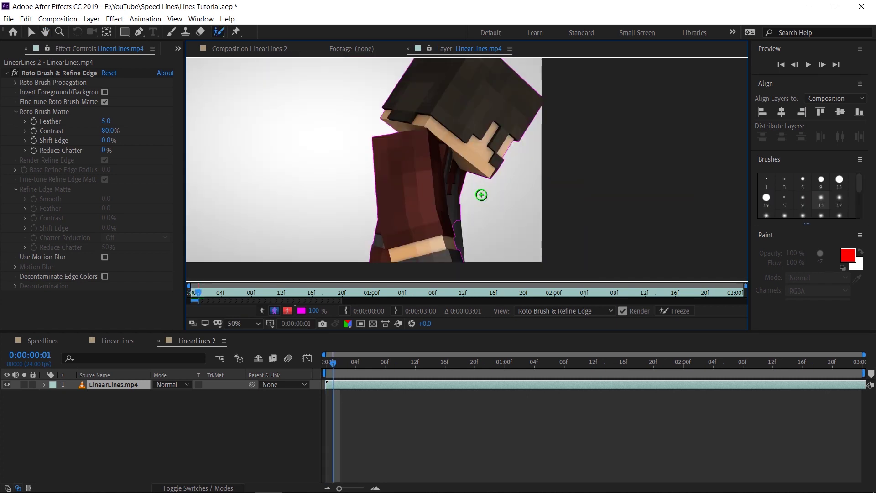
Step: Add the figure's lower side edge to the roto matte
{"action": "key", "text": "space"}
{"action": "mouse_move", "coordinate": [438, 227]}
{"action": "left_mouse_down"}
{"action": "mouse_move", "coordinate": [420, 184]}
{"action": "mouse_move", "coordinate": [392, 227]}
{"action": "left_mouse_up"}
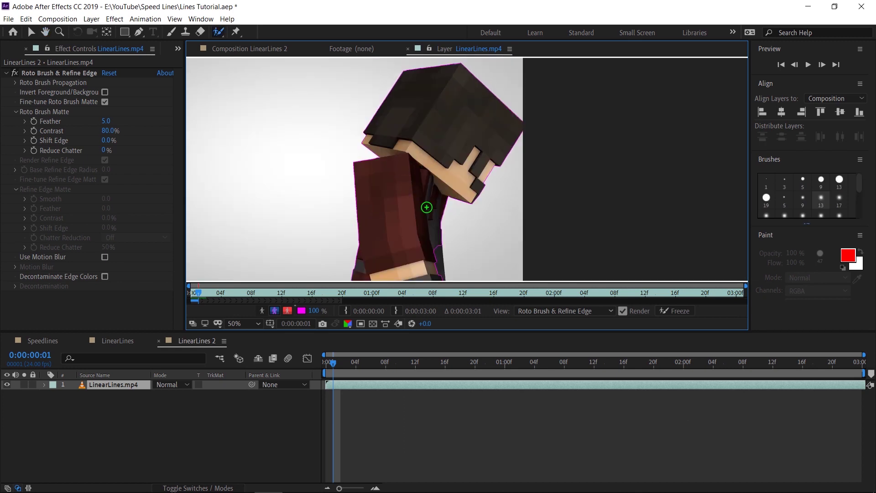
{"action": "scroll", "coordinate": [436, 208], "scroll_direction": "up", "scroll_amount": 2}
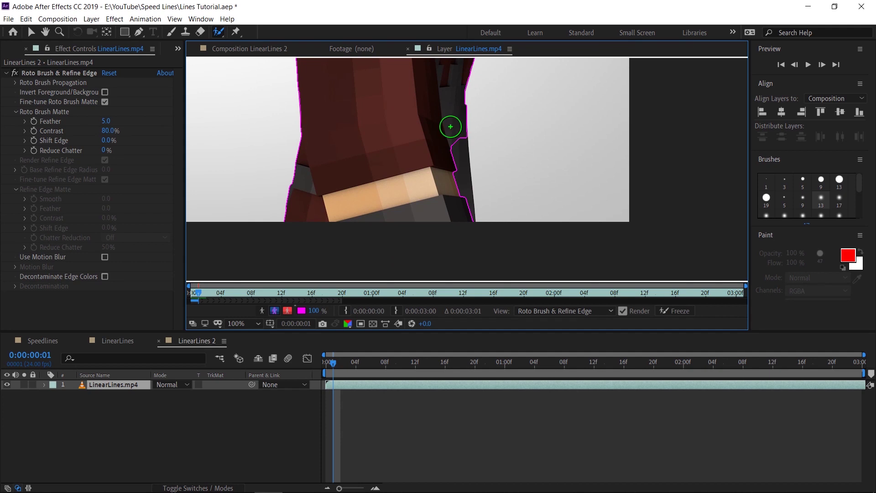
{"action": "left_click_drag", "start_coordinate": [446, 128], "coordinate": [451, 207]}
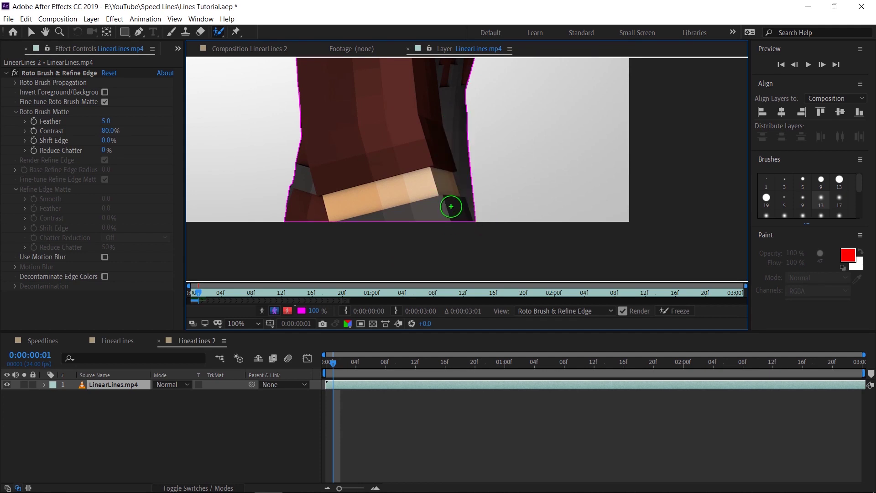
{"action": "scroll", "coordinate": [458, 166], "scroll_direction": "down", "scroll_amount": 1}
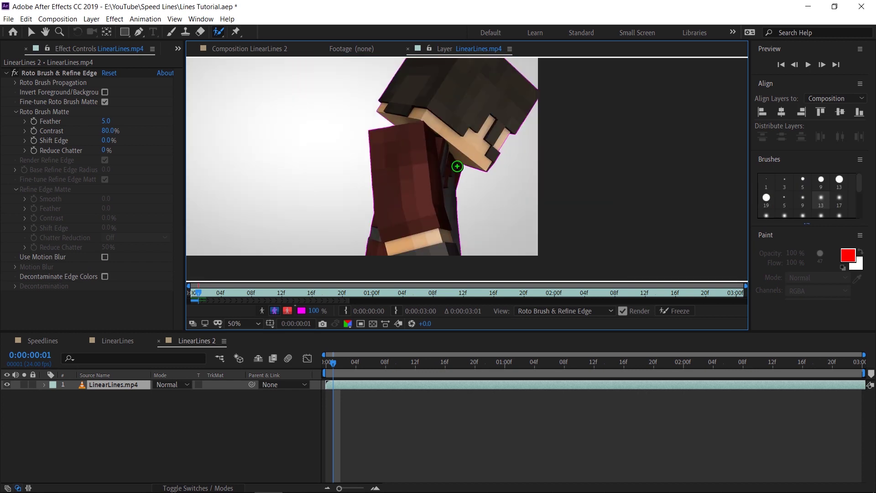
Step: On frame 2, subtract background beside the figure's lower edge, then advance to frame 4
{"action": "key", "text": "Page_Down"}
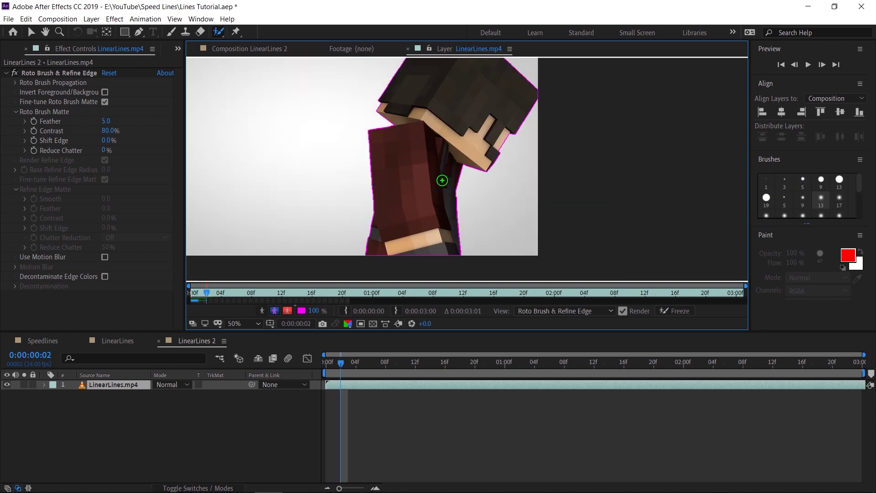
{"action": "scroll", "coordinate": [442, 181], "scroll_direction": "up", "scroll_amount": 4}
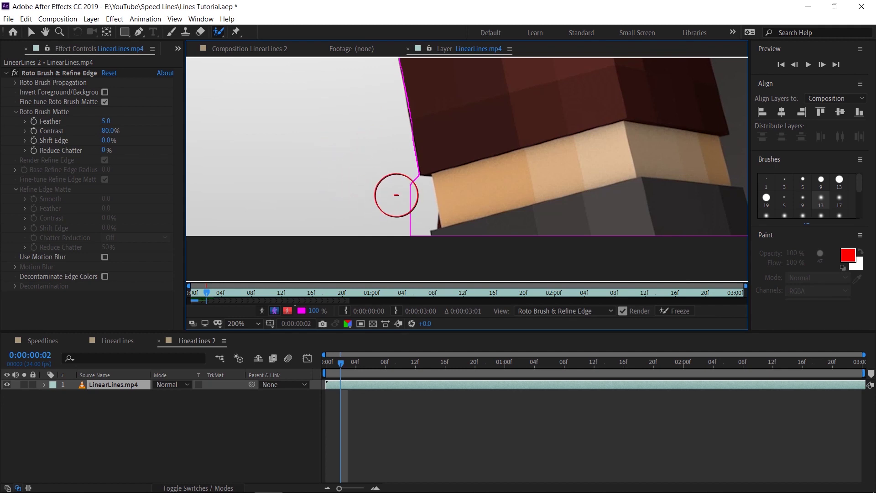
{"action": "mouse_move", "coordinate": [389, 192]}
{"action": "left_mouse_down"}
{"action": "mouse_move", "coordinate": [411, 203]}
{"action": "mouse_move", "coordinate": [385, 250]}
{"action": "left_mouse_up"}
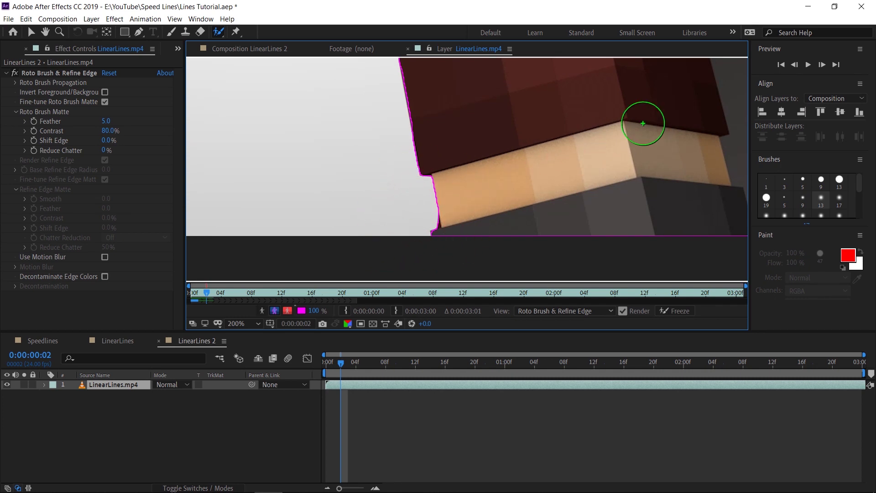
{"action": "scroll", "coordinate": [643, 123], "scroll_direction": "down", "scroll_amount": 4}
{"action": "scroll", "coordinate": [469, 111], "scroll_direction": "right", "scroll_amount": 4}
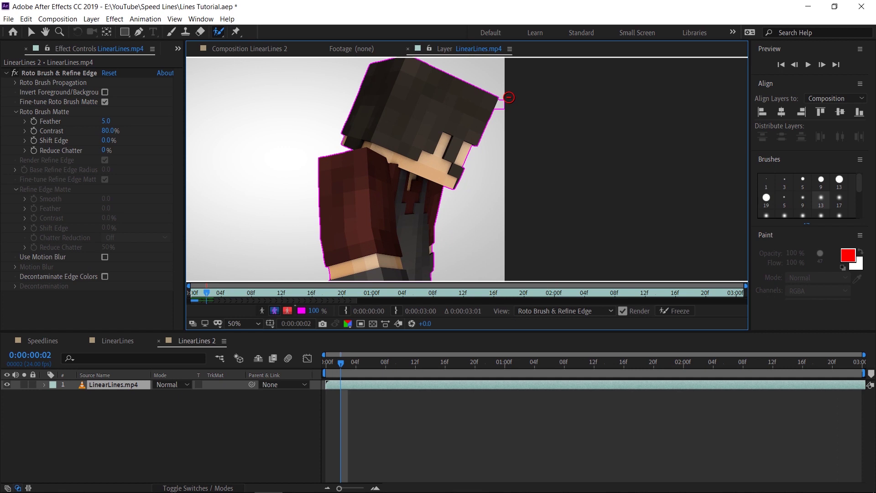
{"action": "scroll", "coordinate": [436, 144], "scroll_direction": "down", "scroll_amount": 1}
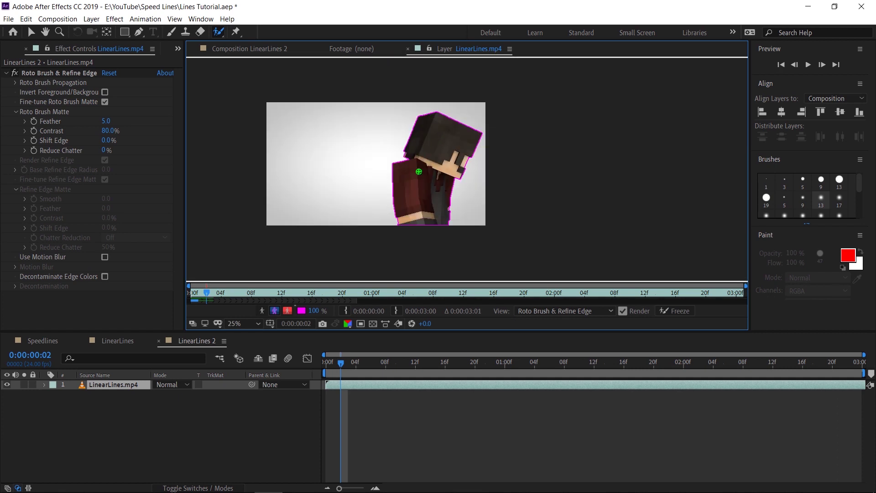
{"action": "key", "text": "Page_Down"}
{"action": "key", "text": "Page_Down"}
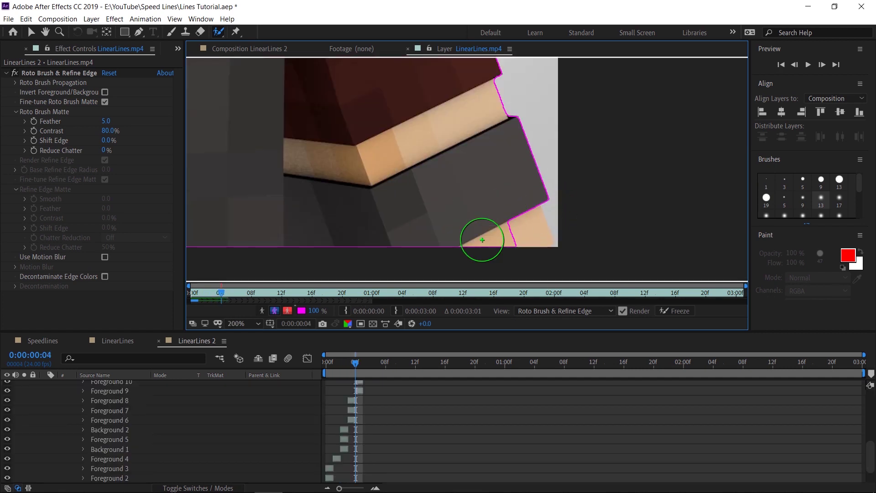
{"action": "left_click_drag", "start_coordinate": [483, 241], "coordinate": [299, 225]}
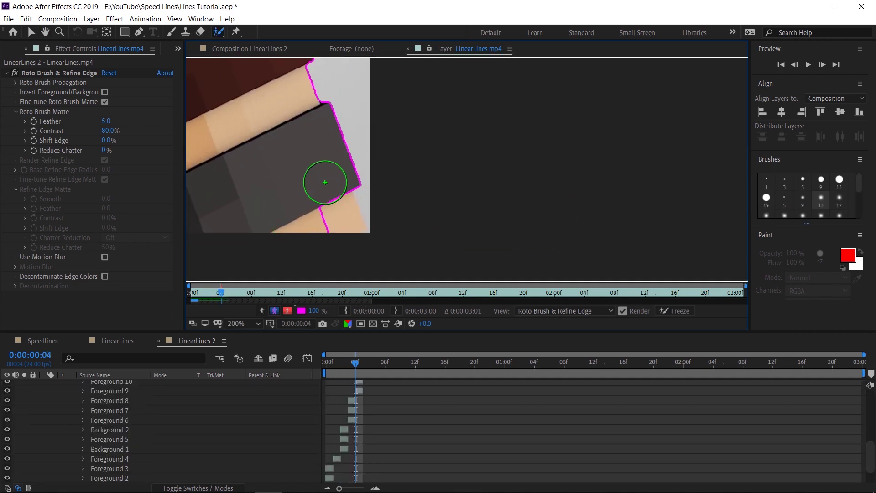
Step: Add the dark block down to its edge, and subtract the background strip along the right edge
{"action": "mouse_move", "coordinate": [325, 182]}
{"action": "left_mouse_down"}
{"action": "mouse_move", "coordinate": [434, 170]}
{"action": "mouse_move", "coordinate": [454, 181]}
{"action": "left_mouse_up"}
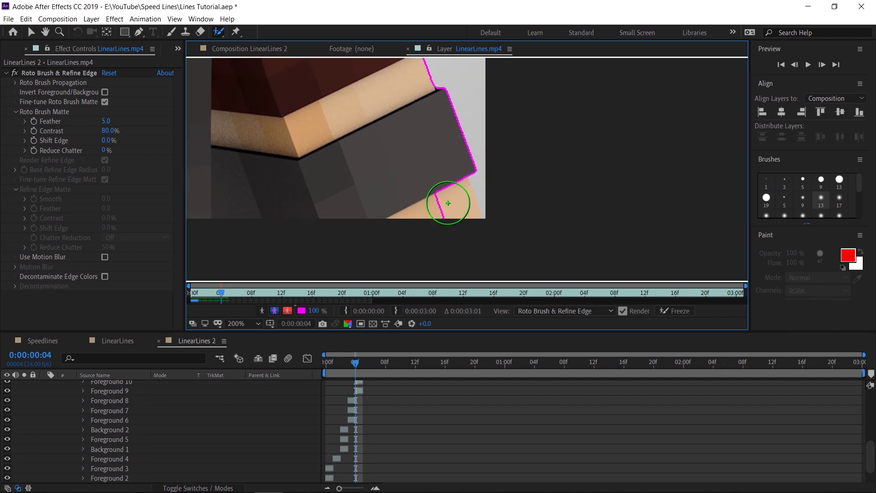
{"action": "mouse_move", "coordinate": [390, 93]}
{"action": "left_mouse_down"}
{"action": "mouse_move", "coordinate": [405, 143]}
{"action": "mouse_move", "coordinate": [439, 200]}
{"action": "left_mouse_up"}
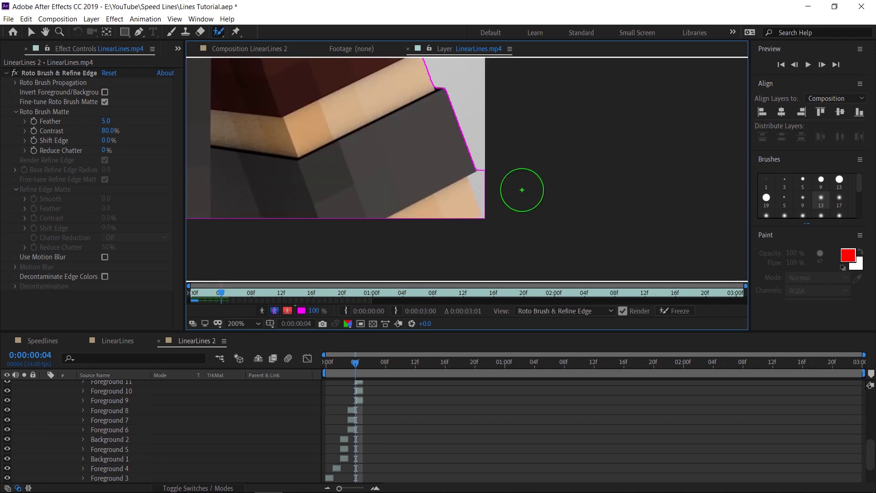
{"action": "scroll", "coordinate": [521, 190], "scroll_direction": "up", "scroll_amount": 2}
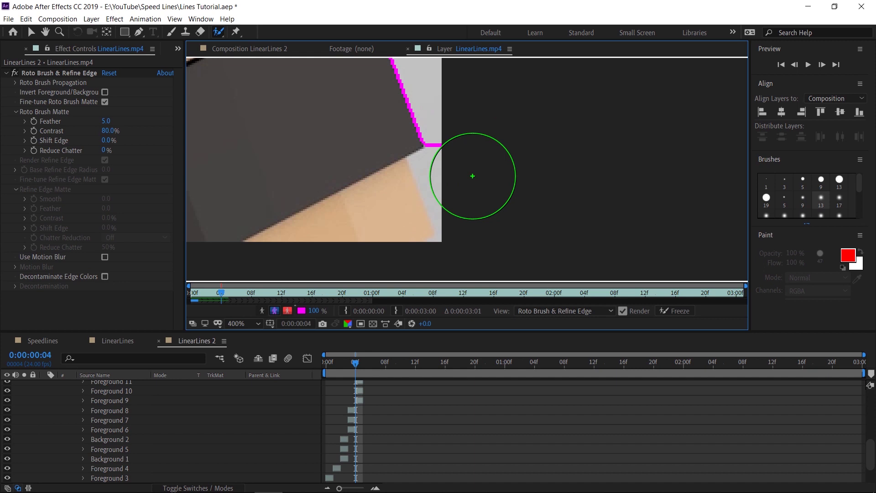
{"action": "left_click", "coordinate": [468, 162], "text": "alt"}
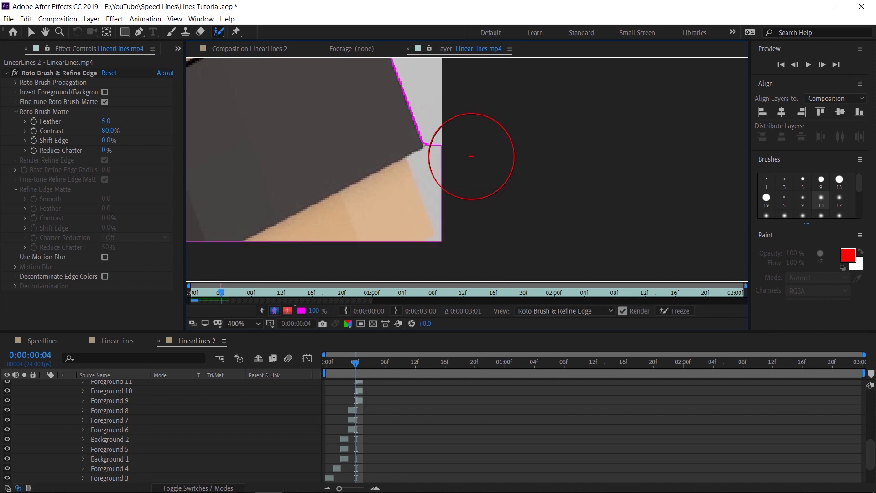
{"action": "left_click_drag", "start_coordinate": [464, 167], "coordinate": [479, 221]}
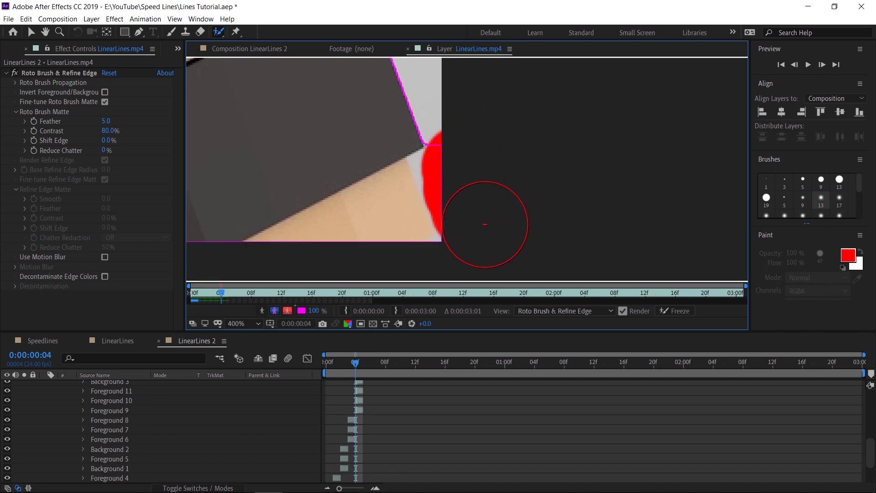
Step: Shrink the Roto Brush and remove the white background near the hand
{"action": "scroll", "coordinate": [461, 200], "scroll_direction": "down", "scroll_amount": 2}
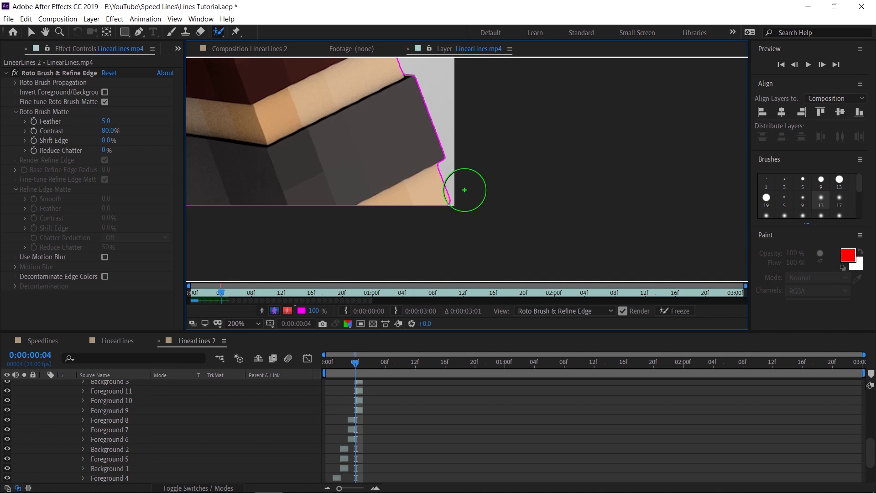
{"action": "scroll", "coordinate": [468, 188], "scroll_direction": "up", "scroll_amount": 6}
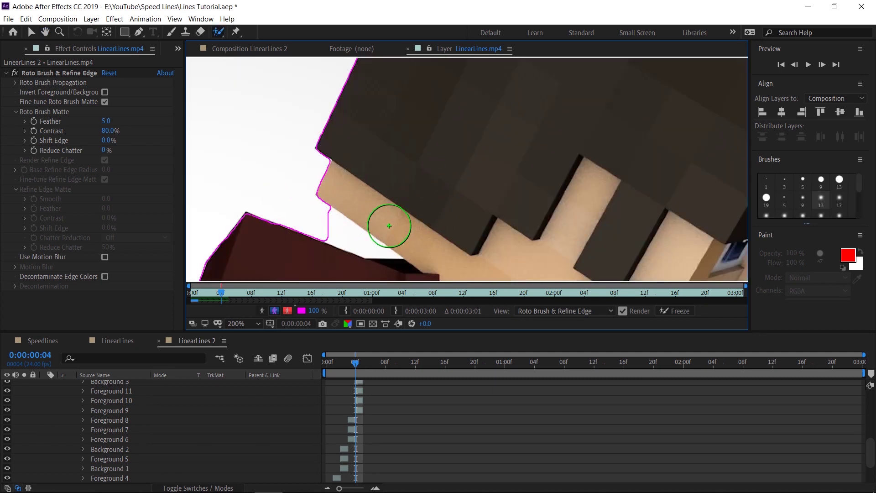
{"action": "scroll", "coordinate": [391, 225], "scroll_direction": "down", "scroll_amount": 2}
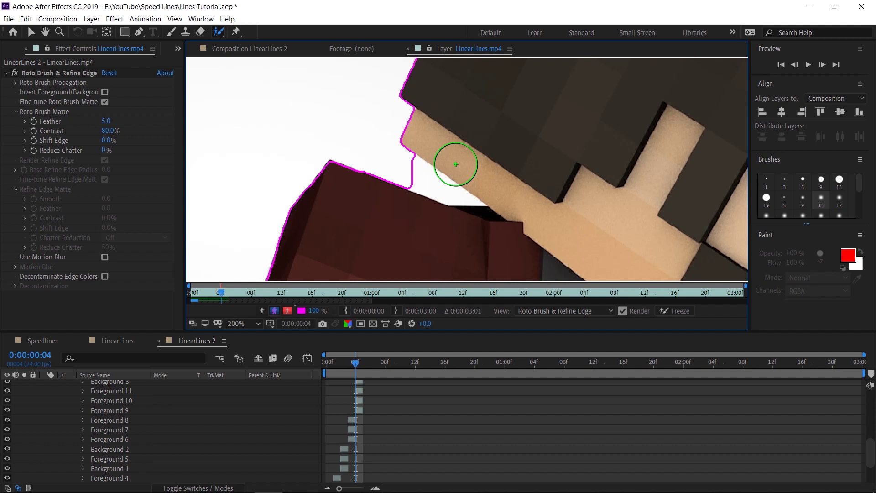
{"action": "left_click_drag", "start_coordinate": [457, 163], "coordinate": [457, 163]}
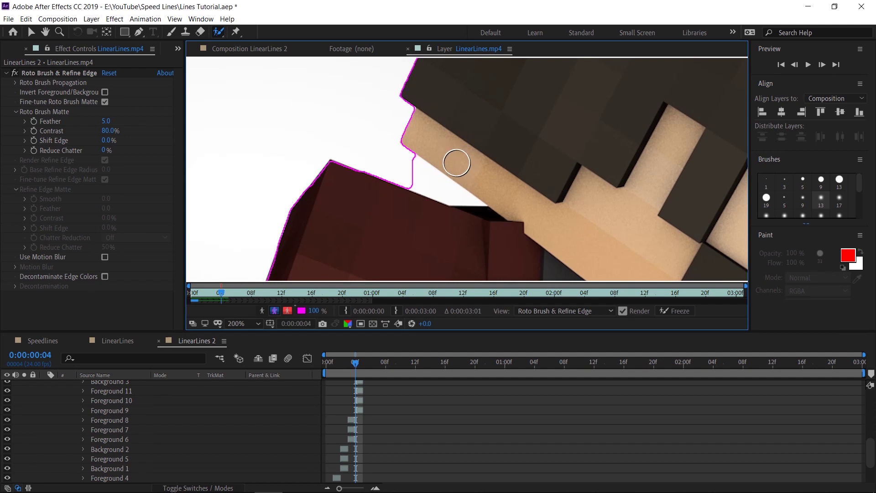
{"action": "scroll", "coordinate": [436, 180], "scroll_direction": "up", "scroll_amount": 2}
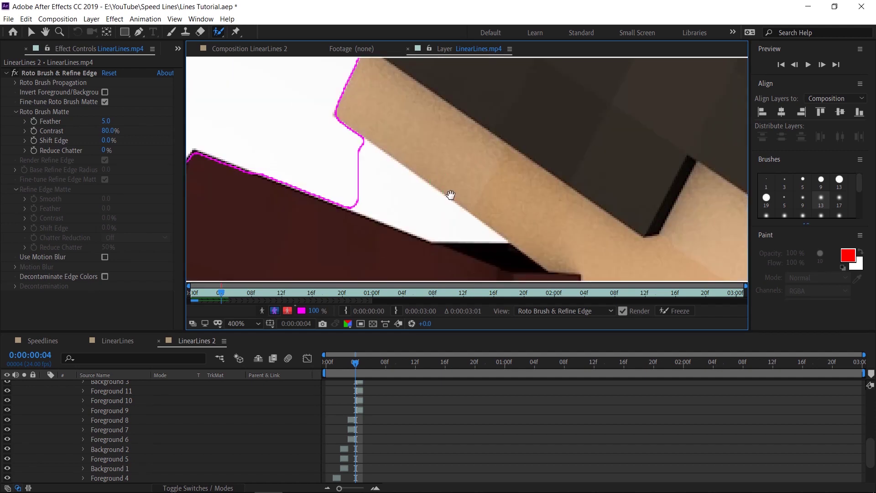
{"action": "mouse_move", "coordinate": [363, 113]}
{"action": "left_mouse_down"}
{"action": "mouse_move", "coordinate": [461, 187]}
{"action": "mouse_move", "coordinate": [454, 190]}
{"action": "left_mouse_up"}
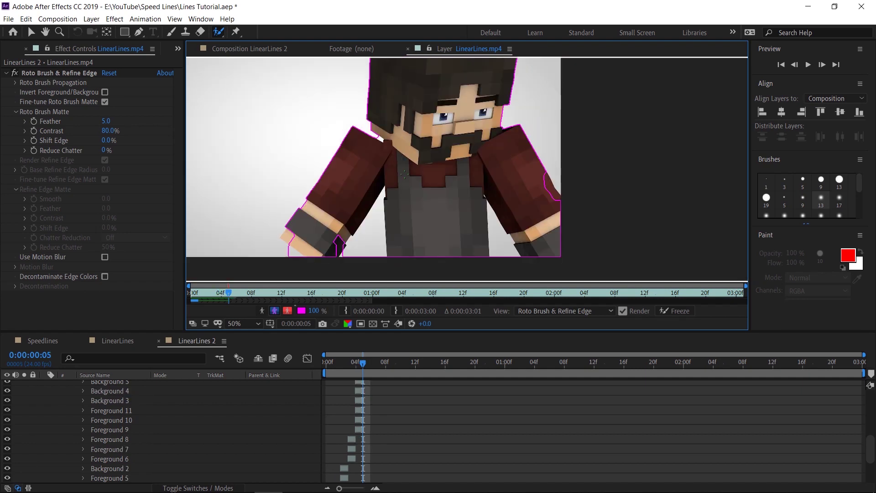
Step: Paint a foreground stroke adding the blacksmith's wrist to the roto matte
{"action": "scroll", "coordinate": [574, 217], "scroll_direction": "up", "scroll_amount": 2}
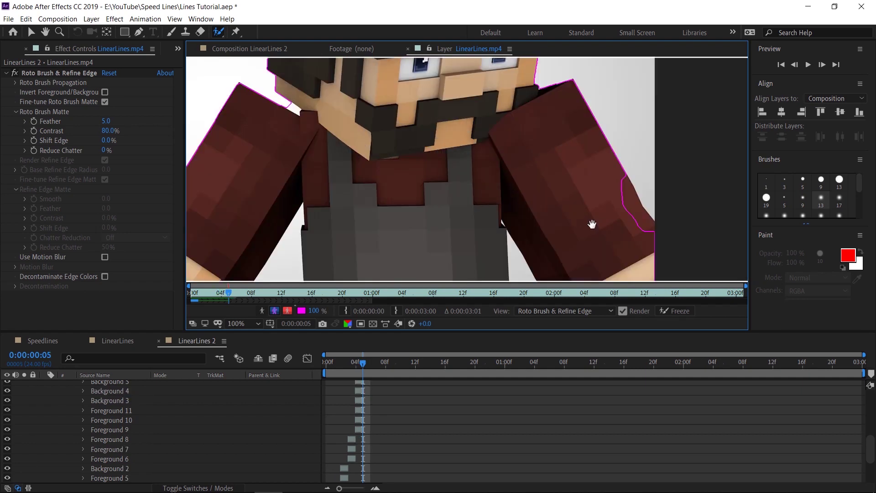
{"action": "scroll", "coordinate": [323, 102], "scroll_direction": "up", "scroll_amount": 2}
{"action": "scroll", "coordinate": [464, 192], "scroll_direction": "down", "scroll_amount": 2}
{"action": "left_click_drag", "start_coordinate": [464, 191], "coordinate": [432, 238]}
{"action": "scroll", "coordinate": [432, 238], "scroll_direction": "down", "scroll_amount": 2}
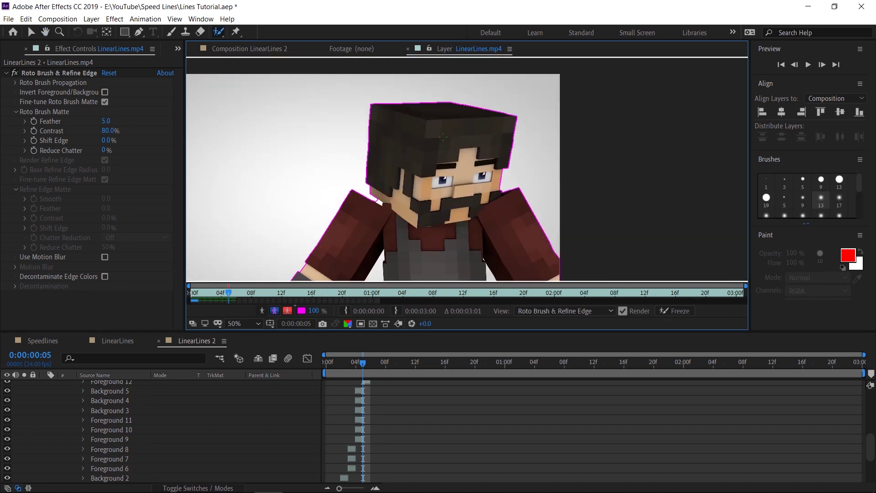
{"action": "left_click_drag", "start_coordinate": [406, 133], "coordinate": [484, 103]}
{"action": "scroll", "coordinate": [352, 149], "scroll_direction": "up", "scroll_amount": 2}
{"action": "scroll", "coordinate": [491, 172], "scroll_direction": "up", "scroll_amount": 2}
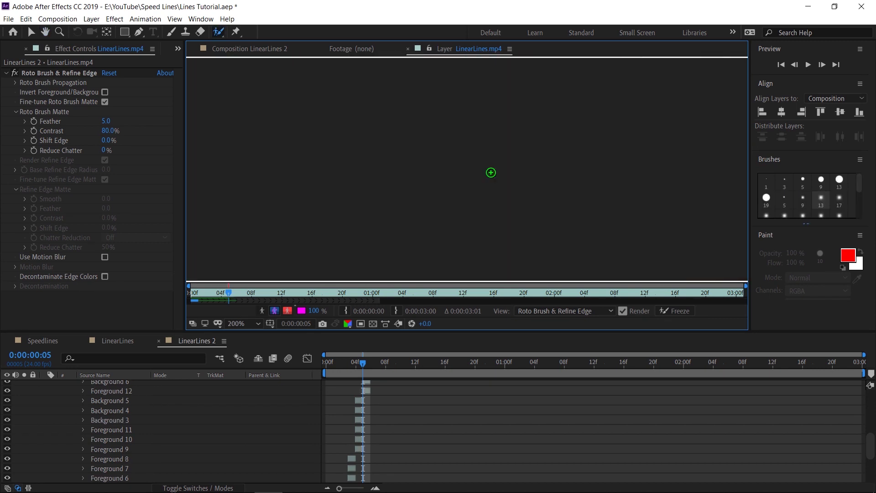
{"action": "scroll", "coordinate": [491, 172], "scroll_direction": "down", "scroll_amount": 2}
{"action": "scroll", "coordinate": [521, 171], "scroll_direction": "up", "scroll_amount": 1}
{"action": "scroll", "coordinate": [470, 183], "scroll_direction": "down", "scroll_amount": 3}
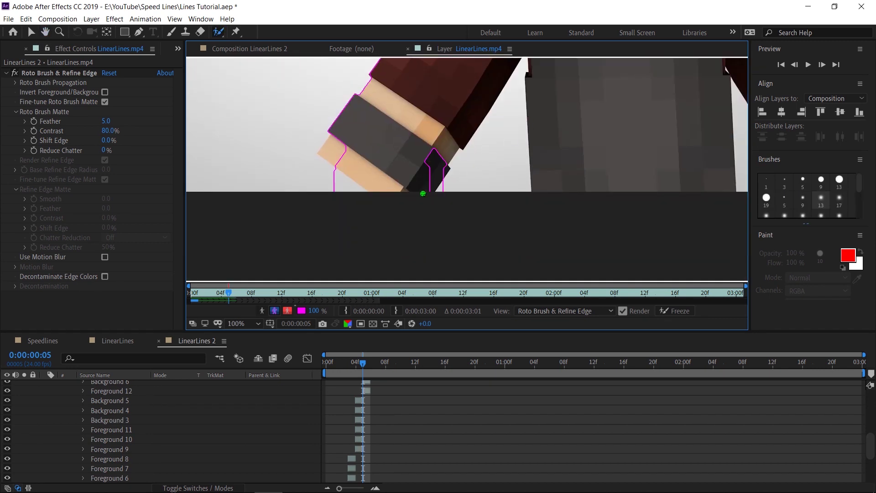
{"action": "scroll", "coordinate": [423, 192], "scroll_direction": "up", "scroll_amount": 2}
{"action": "left_click_drag", "start_coordinate": [424, 137], "coordinate": [392, 213]}
{"action": "scroll", "coordinate": [391, 212], "scroll_direction": "down", "scroll_amount": 2}
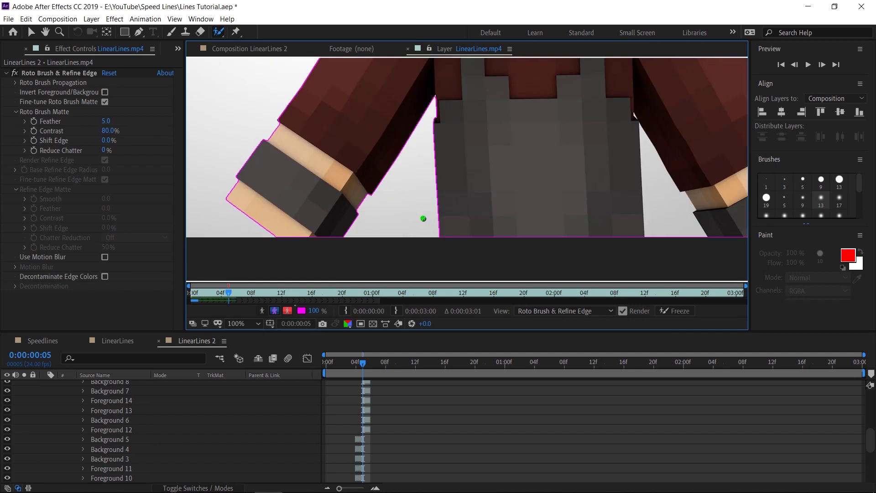
Step: Subtract the background along the arm edge from the matte
{"action": "left_click_drag", "start_coordinate": [590, 173], "coordinate": [402, 164]}
{"action": "left_click_drag", "start_coordinate": [462, 144], "coordinate": [496, 237]}
{"action": "scroll", "coordinate": [495, 237], "scroll_direction": "down", "scroll_amount": 1}
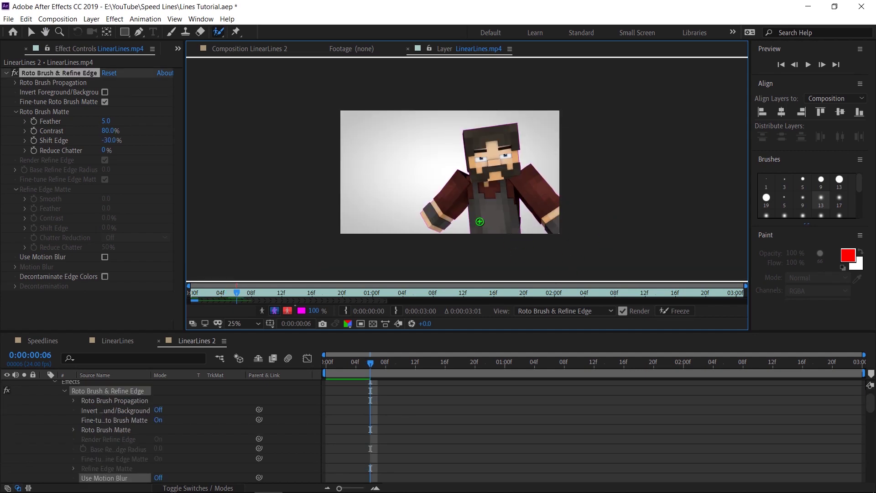
{"action": "left_click", "coordinate": [250, 49]}
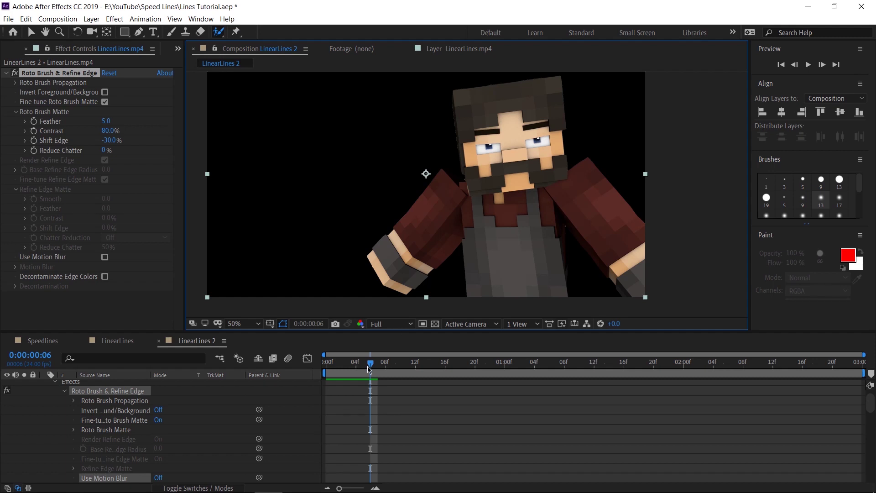
{"action": "mouse_move", "coordinate": [368, 366]}
{"action": "left_mouse_down"}
{"action": "mouse_move", "coordinate": [327, 367]}
{"action": "mouse_move", "coordinate": [356, 375]}
{"action": "mouse_move", "coordinate": [371, 367]}
{"action": "mouse_move", "coordinate": [327, 365]}
{"action": "mouse_move", "coordinate": [373, 368]}
{"action": "mouse_move", "coordinate": [326, 368]}
{"action": "mouse_move", "coordinate": [370, 367]}
{"action": "left_mouse_up"}
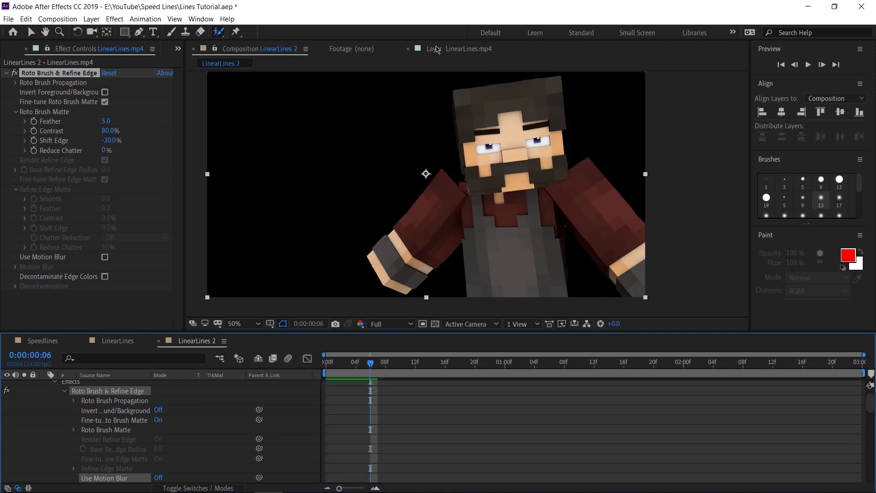
{"action": "left_click", "coordinate": [437, 48]}
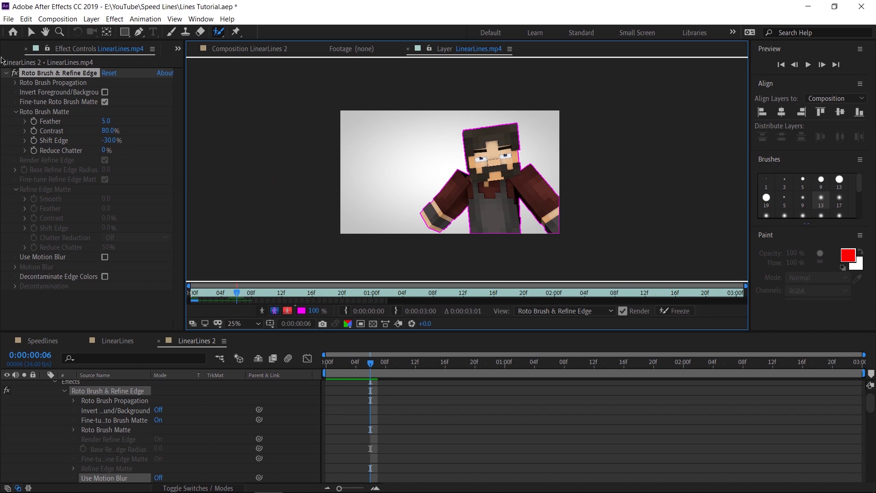
{"action": "key", "text": "space"}
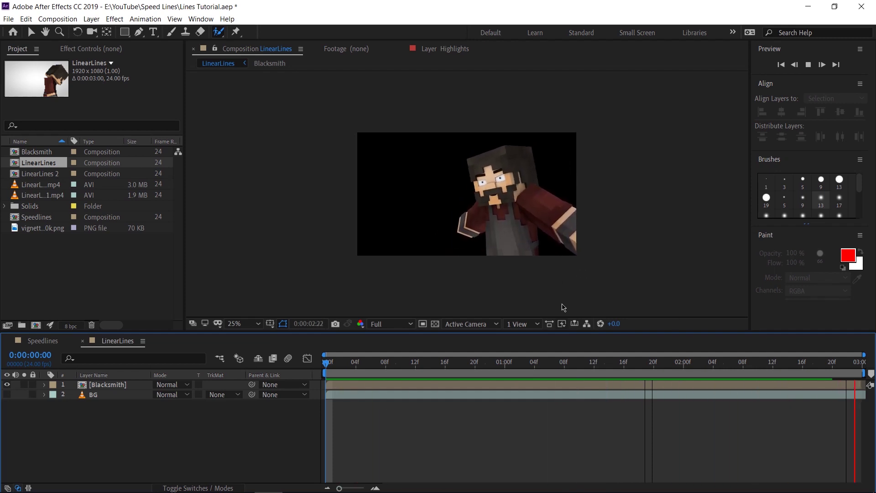
Step: Stop the LinearLines preview playback
{"action": "key", "text": "space"}
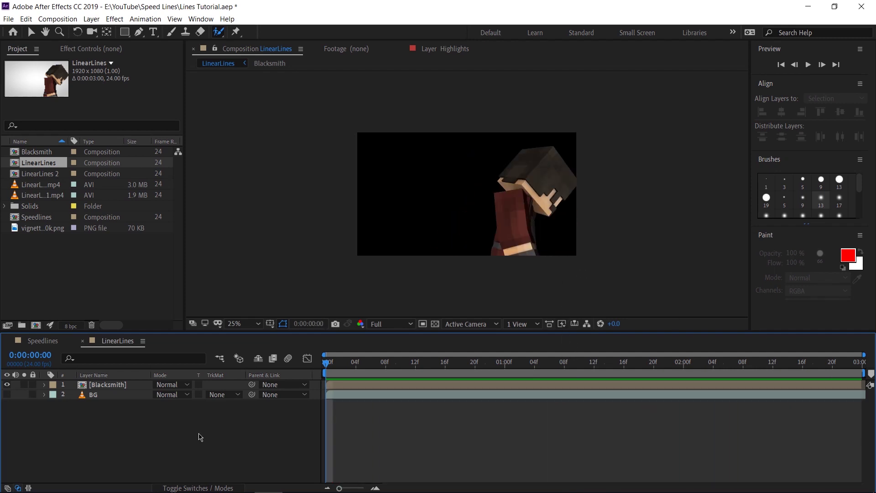
Step: Insert the Speedlines comp as a layer between Blacksmith and BG
{"action": "left_click", "coordinate": [93, 395]}
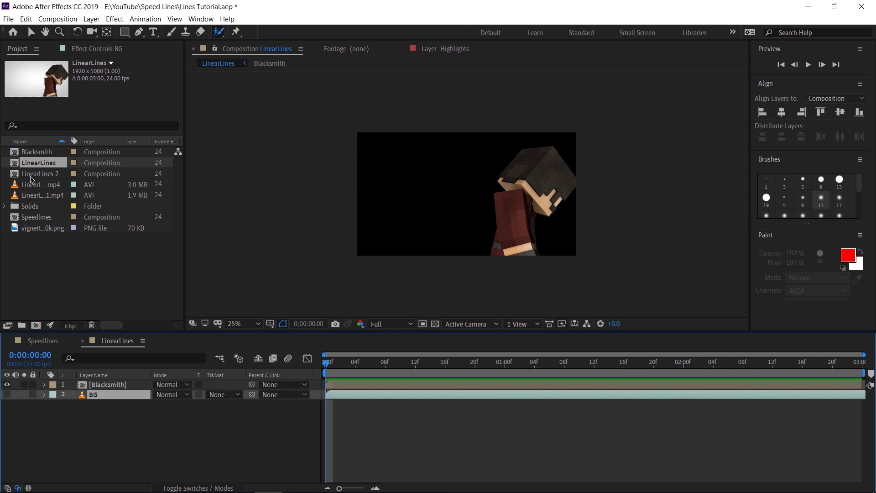
{"action": "left_click", "coordinate": [42, 185]}
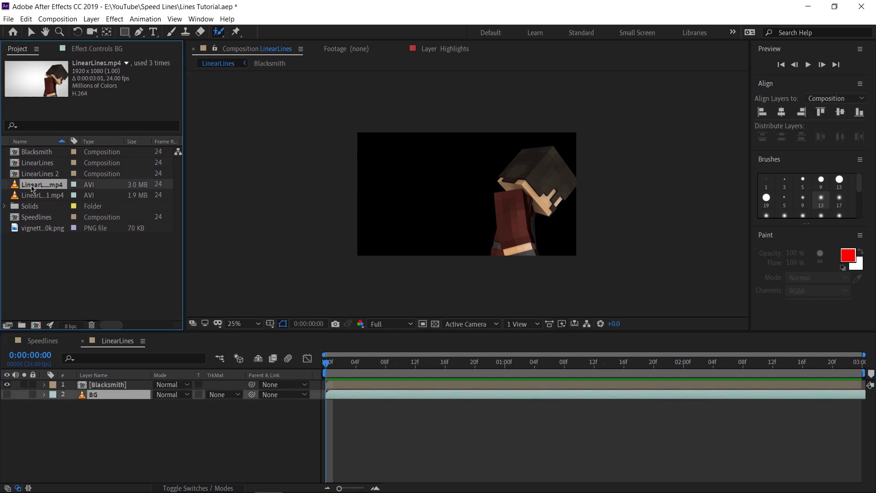
{"action": "key", "text": "F2"}
{"action": "left_click_drag", "start_coordinate": [37, 224], "coordinate": [87, 394]}
Step: Preview the speed lines, then make the BG layer visible again
{"action": "key", "text": "space"}
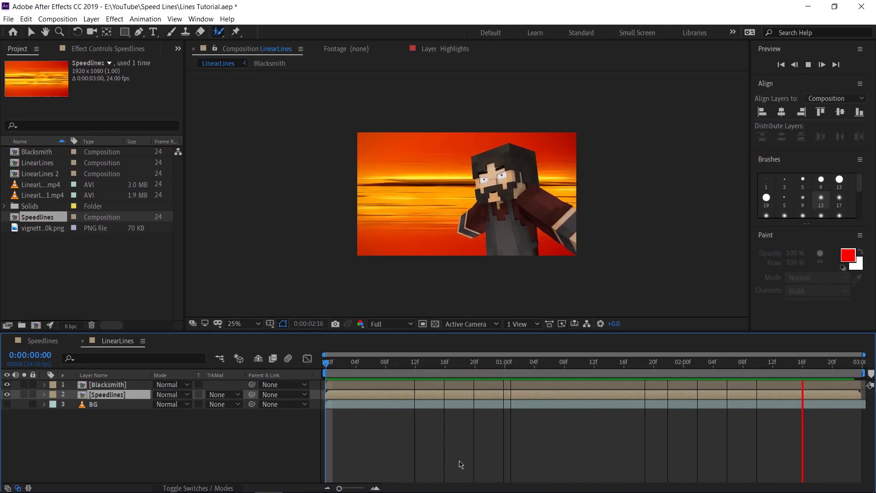
{"action": "key", "text": "space"}
{"action": "left_click", "coordinate": [95, 407]}
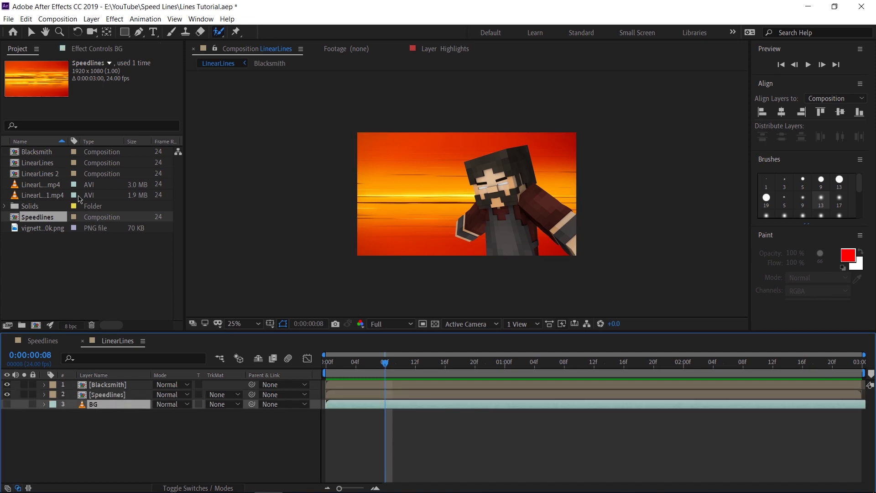
{"action": "left_click", "coordinate": [6, 405]}
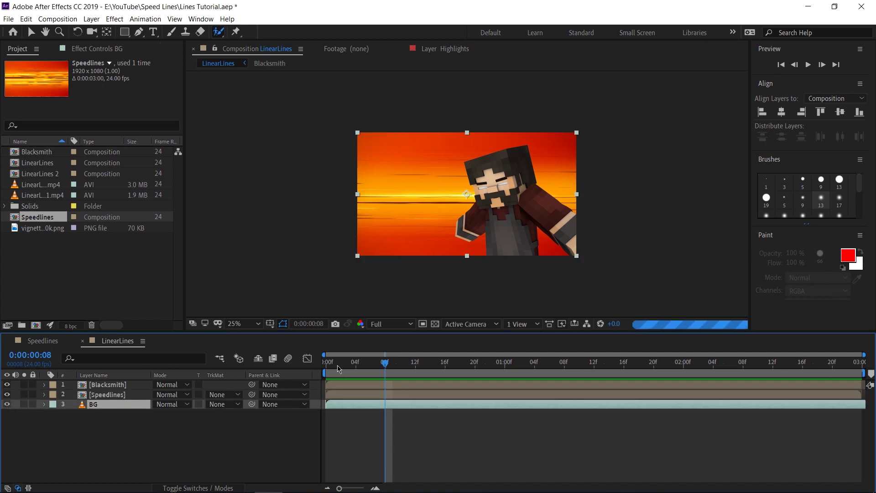
Step: Keyframe Speedlines opacity at 0% on frame 0 and 100% on frame 8
{"action": "key", "text": "Home"}
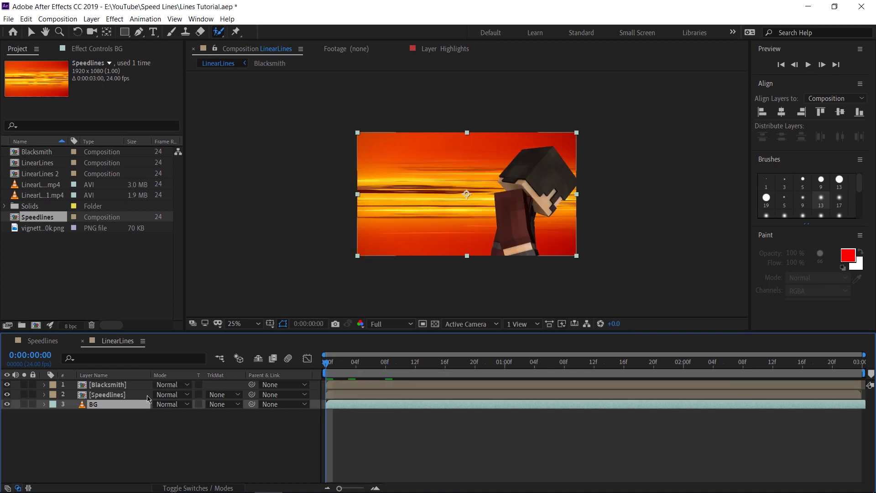
{"action": "key", "text": "ctrl+Up"}
{"action": "key", "text": "t"}
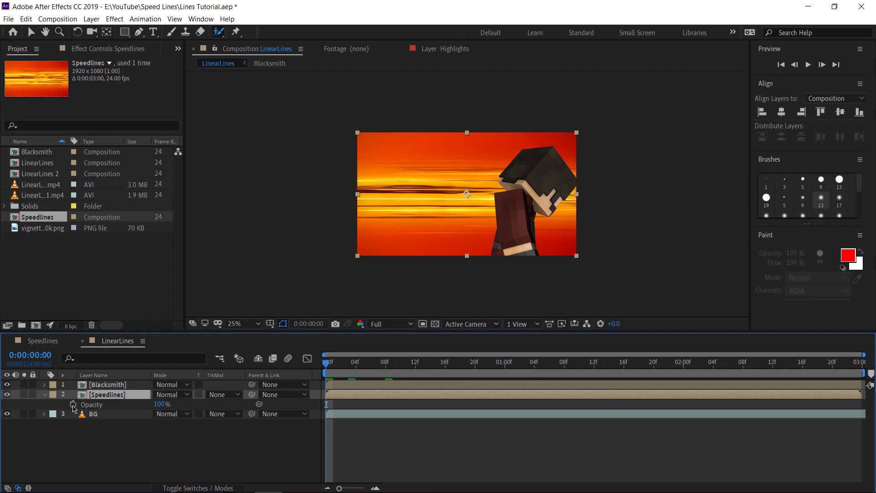
{"action": "left_click", "coordinate": [73, 405]}
{"action": "mouse_move", "coordinate": [381, 368]}
{"action": "left_mouse_down"}
{"action": "mouse_move", "coordinate": [356, 373]}
{"action": "mouse_move", "coordinate": [385, 377]}
{"action": "left_mouse_up"}
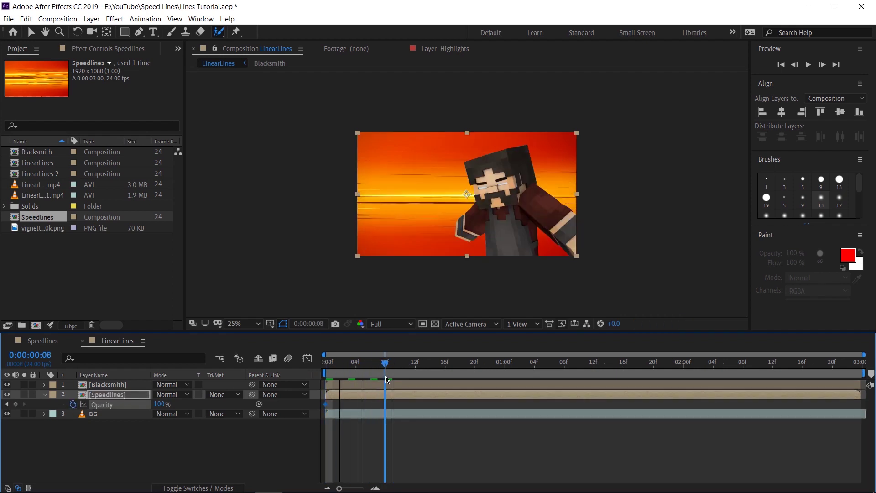
{"action": "left_click", "coordinate": [16, 404]}
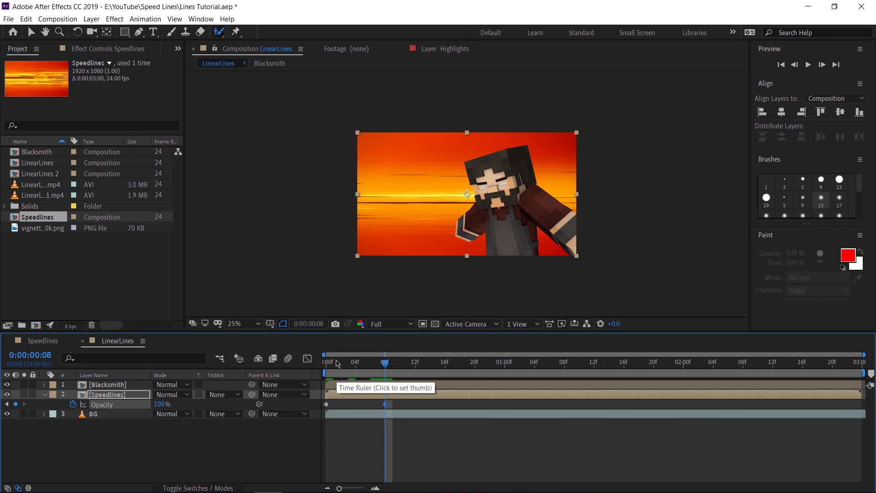
{"action": "key", "text": "Home"}
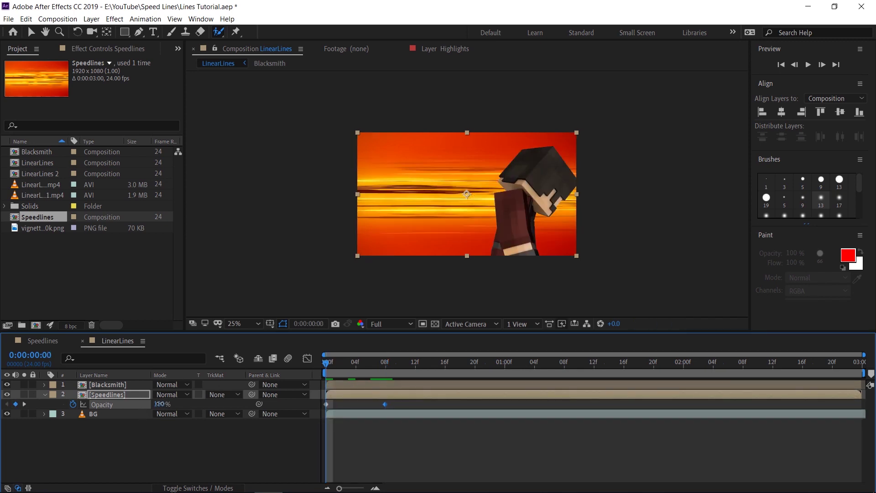
{"action": "left_click_drag", "start_coordinate": [160, 404], "coordinate": [78, 405]}
Step: Easy-ease both opacity keyframes and stretch the first keyframe's easing toward frame 8
{"action": "left_click_drag", "start_coordinate": [403, 402], "coordinate": [321, 407]}
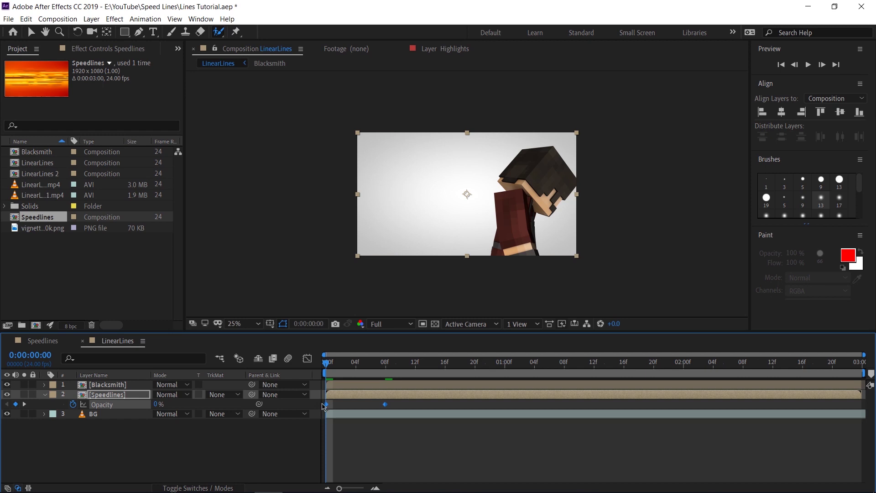
{"action": "key", "text": "F9"}
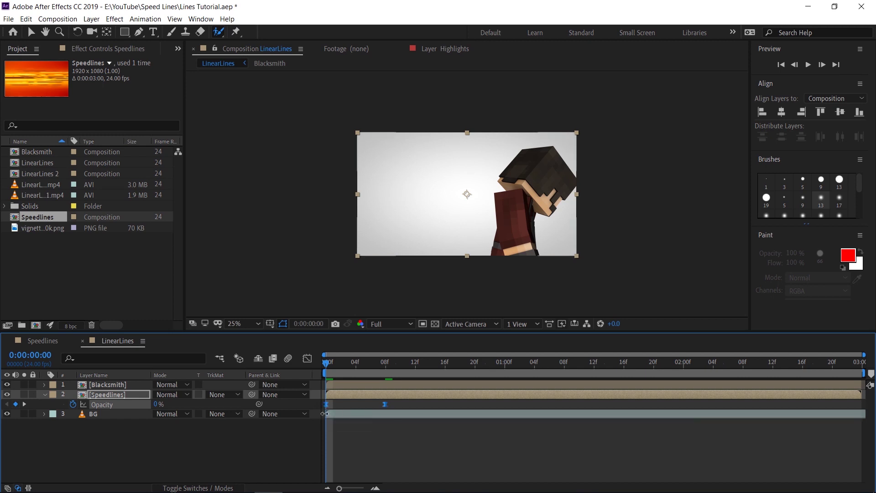
{"action": "left_click", "coordinate": [308, 360]}
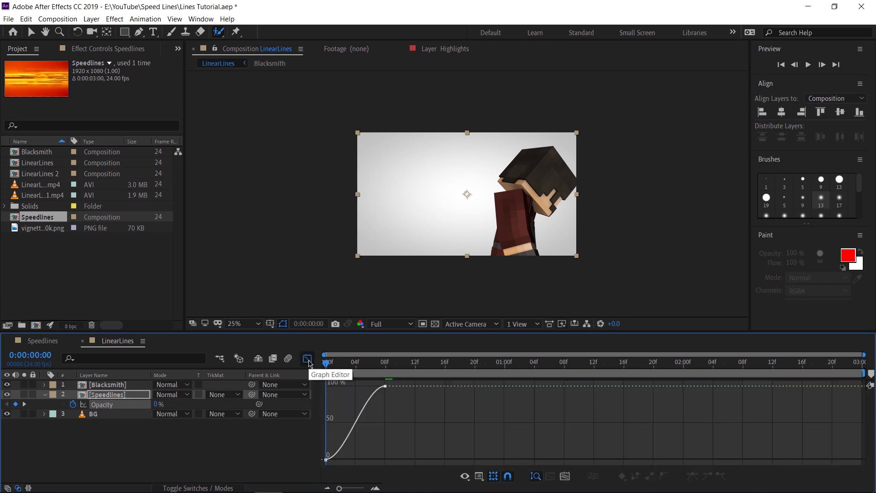
{"action": "left_click", "coordinate": [327, 460]}
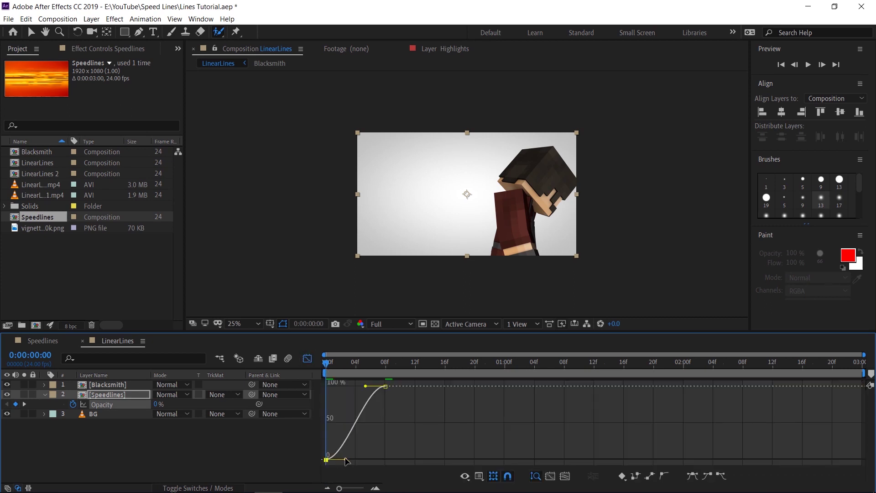
{"action": "left_click_drag", "start_coordinate": [346, 460], "coordinate": [383, 461]}
{"action": "key", "text": "shift+F3"}
Step: Collapse the Speedlines properties and preview the speed-lines fade-in
{"action": "key", "text": "u"}
{"action": "key", "text": "space"}
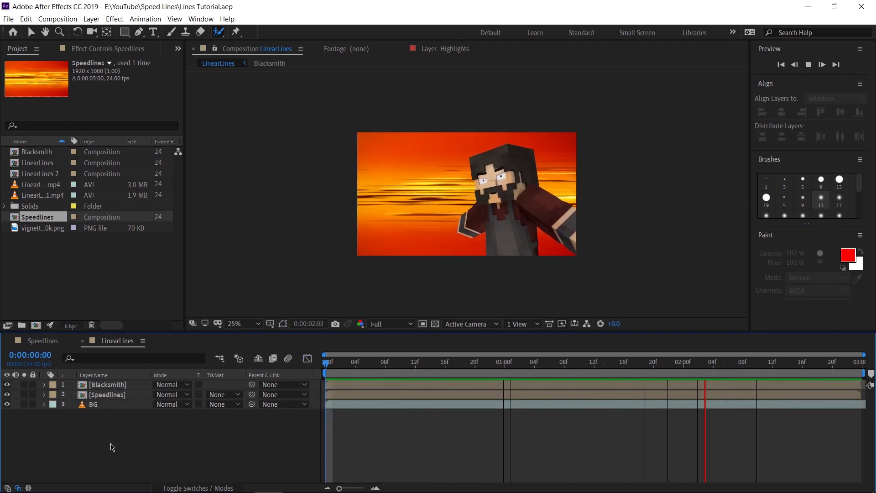
{"action": "key", "text": "space"}
{"action": "key", "text": "space"}
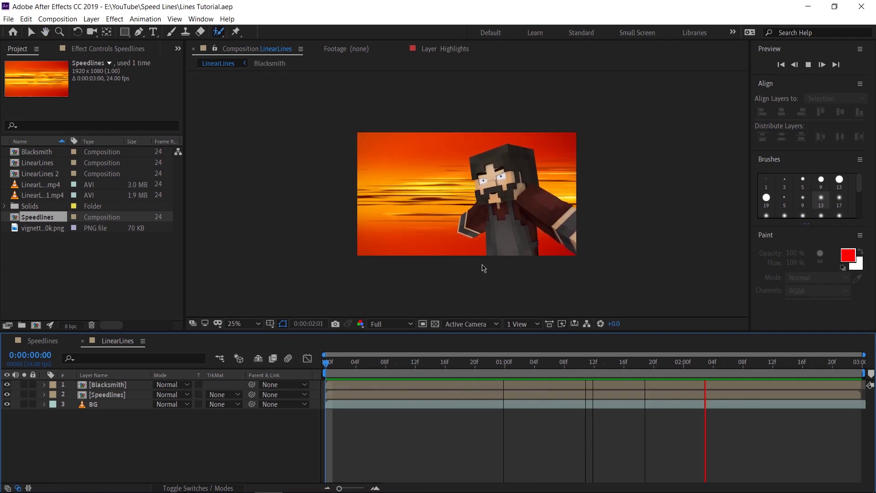
{"action": "key", "text": "space"}
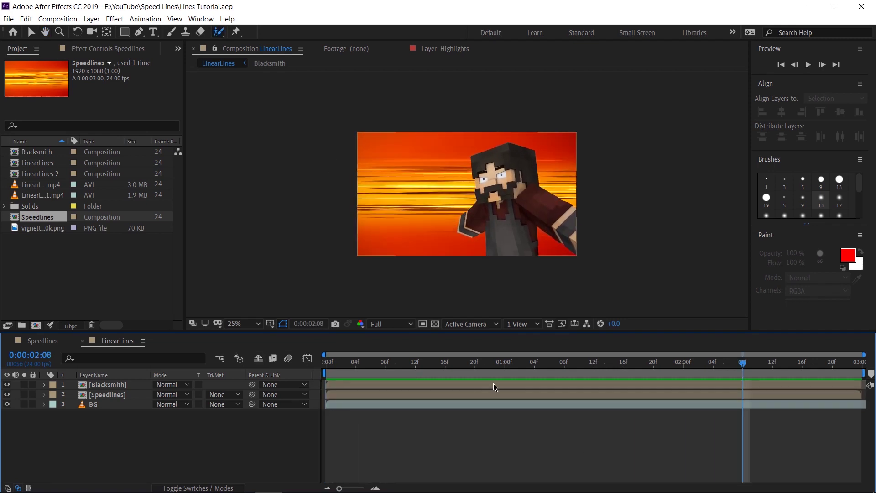
Step: Try scaling the Blacksmith layer to 117%, then undo it and clear the selection
{"action": "left_click", "coordinate": [105, 385]}
{"action": "key", "text": "s"}
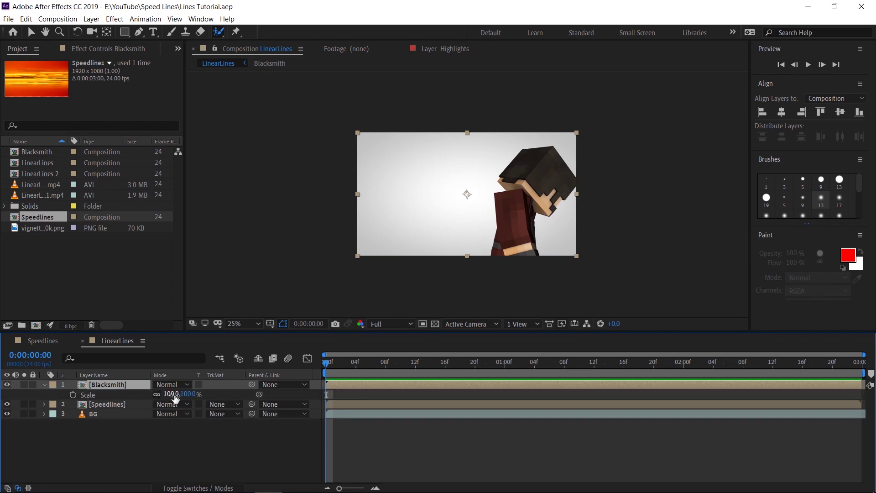
{"action": "mouse_move", "coordinate": [174, 395]}
{"action": "left_mouse_down"}
{"action": "mouse_move", "coordinate": [217, 395]}
{"action": "mouse_move", "coordinate": [177, 391]}
{"action": "left_mouse_up"}
{"action": "key", "text": "ctrl+z"}
{"action": "left_click", "coordinate": [98, 416], "text": "ctrl"}
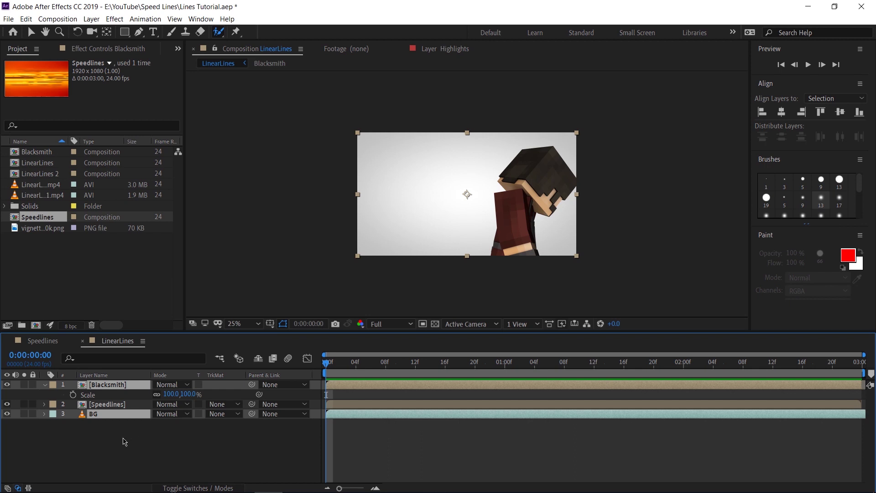
{"action": "left_click", "coordinate": [114, 446]}
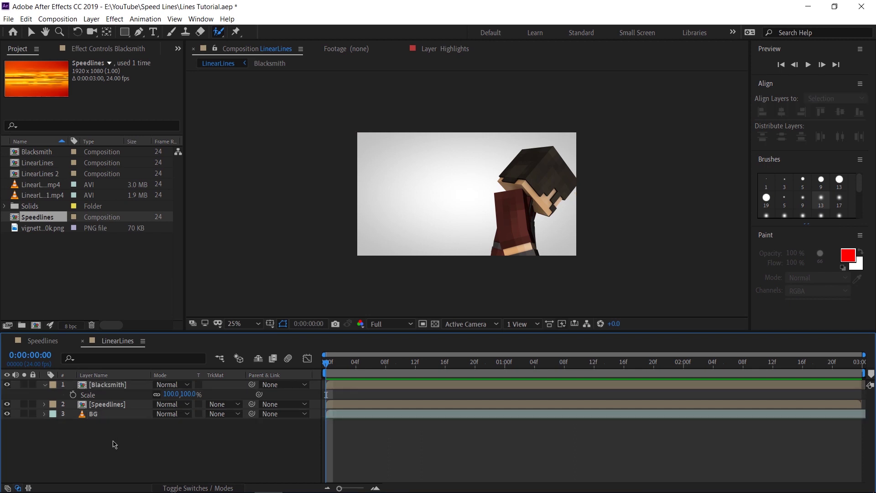
Step: Create Null 1 and parent the Blacksmith and BG layers to it
{"action": "key", "text": "ctrl+alt+shift+y"}
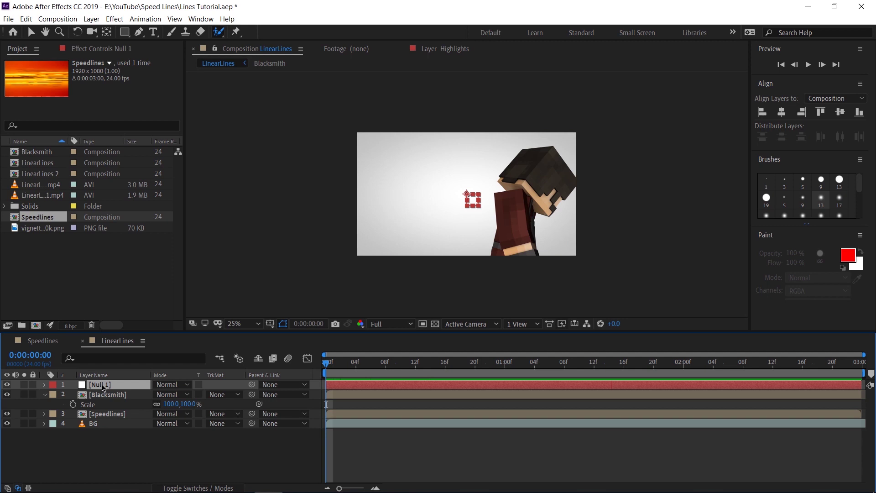
{"action": "left_click", "coordinate": [97, 396]}
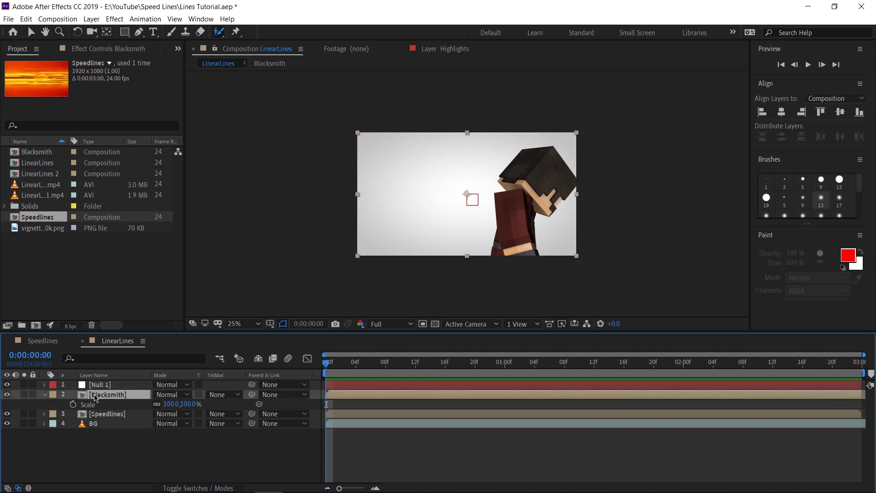
{"action": "left_click", "coordinate": [94, 424], "text": "ctrl"}
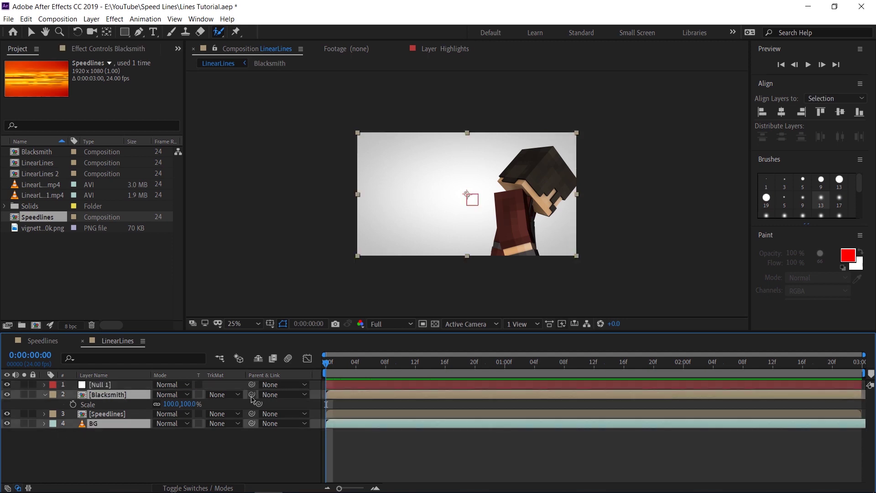
{"action": "left_click_drag", "start_coordinate": [254, 427], "coordinate": [99, 388]}
{"action": "key", "text": "v"}
{"action": "mouse_move", "coordinate": [464, 191]}
{"action": "left_mouse_down"}
{"action": "mouse_move", "coordinate": [498, 181]}
{"action": "mouse_move", "coordinate": [456, 169]}
{"action": "mouse_move", "coordinate": [399, 235]}
{"action": "mouse_move", "coordinate": [435, 131]}
{"action": "mouse_move", "coordinate": [515, 168]}
{"action": "mouse_move", "coordinate": [468, 197]}
{"action": "left_mouse_up"}
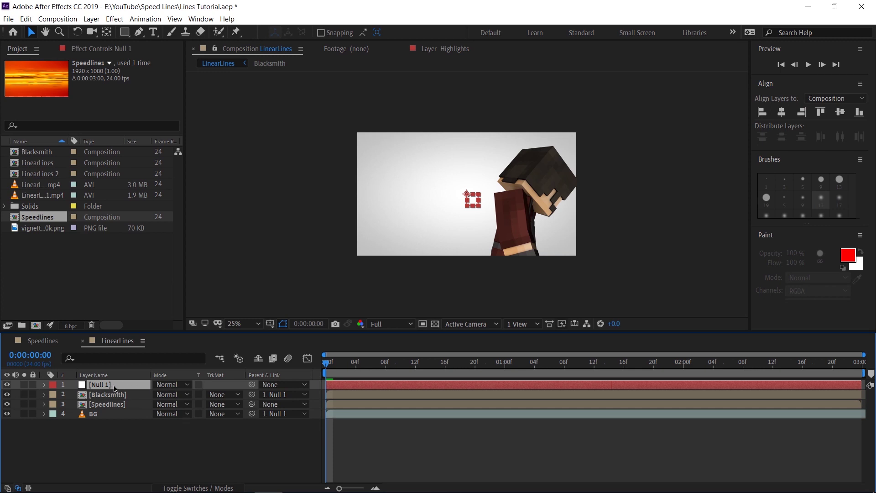
Step: Keyframe Null 1's scale from 100% at frame 0 to 161% at frame 8, and preview it
{"action": "key", "text": "s"}
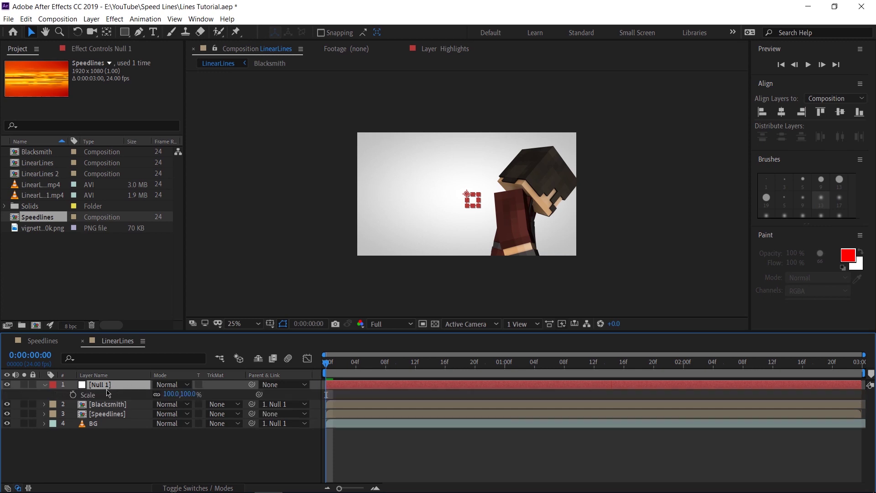
{"action": "left_click", "coordinate": [73, 395]}
{"action": "left_click", "coordinate": [385, 363]}
{"action": "left_click_drag", "start_coordinate": [171, 394], "coordinate": [199, 388]}
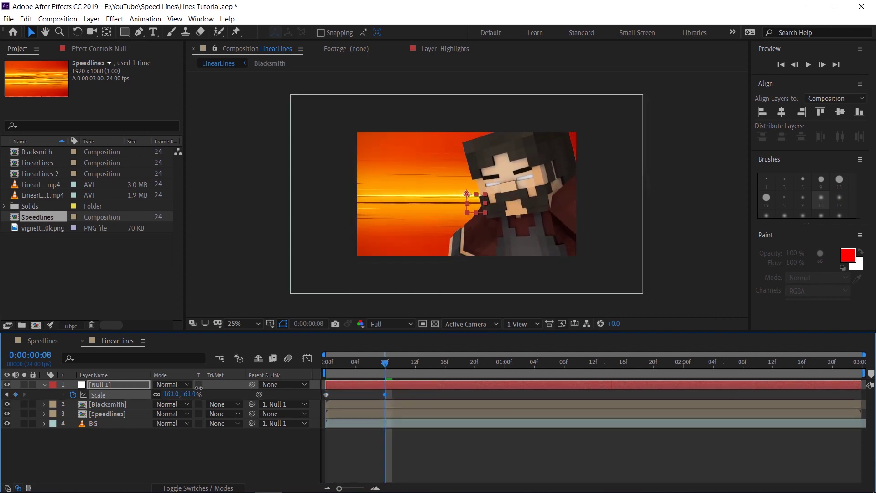
{"action": "key", "text": "ctrl+shift+a"}
{"action": "key", "text": "Home"}
{"action": "key", "text": "space"}
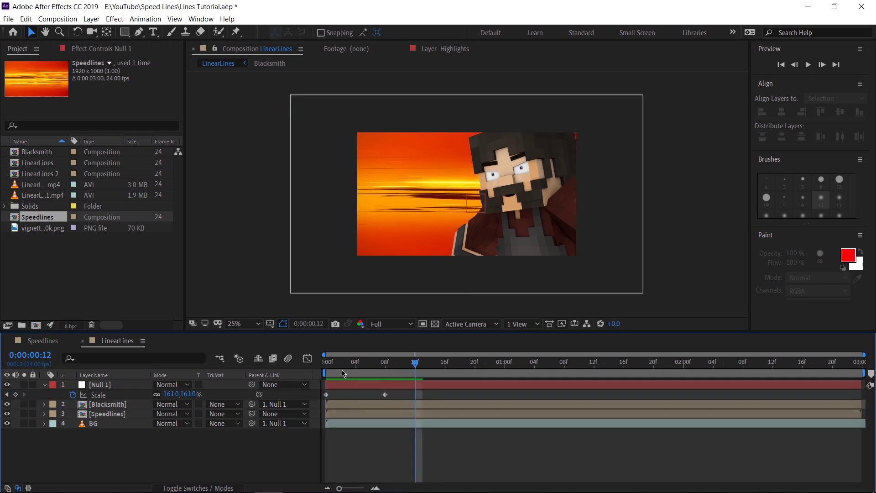
{"action": "key", "text": "space"}
Step: Add a wiggle(10,50) expression to Null 1's Position and preview the shake
{"action": "left_click", "coordinate": [108, 388]}
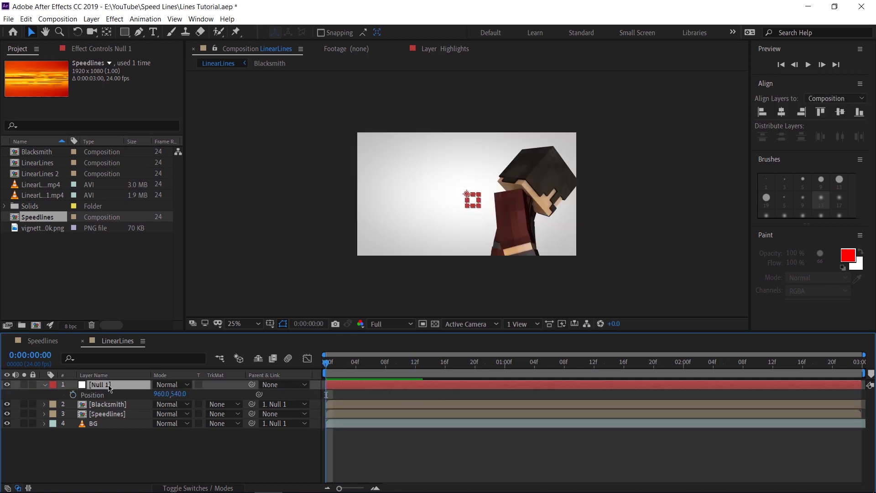
{"action": "left_click", "coordinate": [73, 395], "text": "alt"}
{"action": "type", "text": "wiggle"}
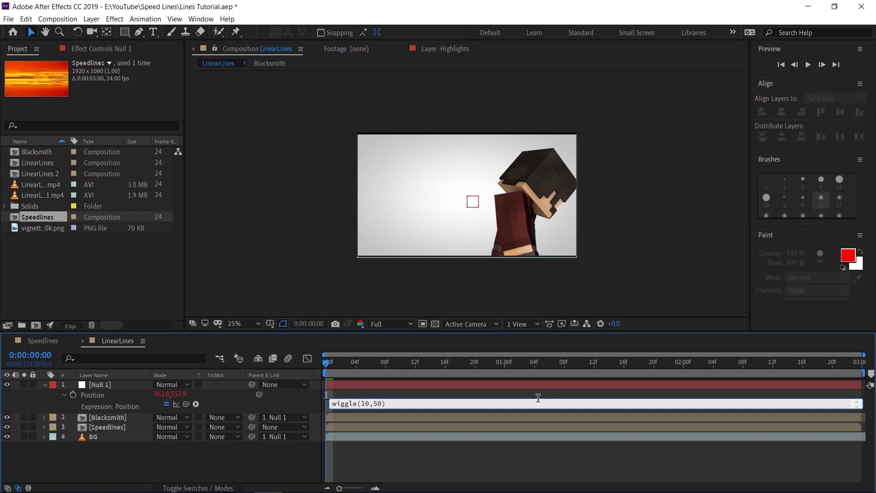
{"action": "type", "text": "(10,50)"}
{"action": "left_click", "coordinate": [523, 423]}
{"action": "key", "text": "space"}
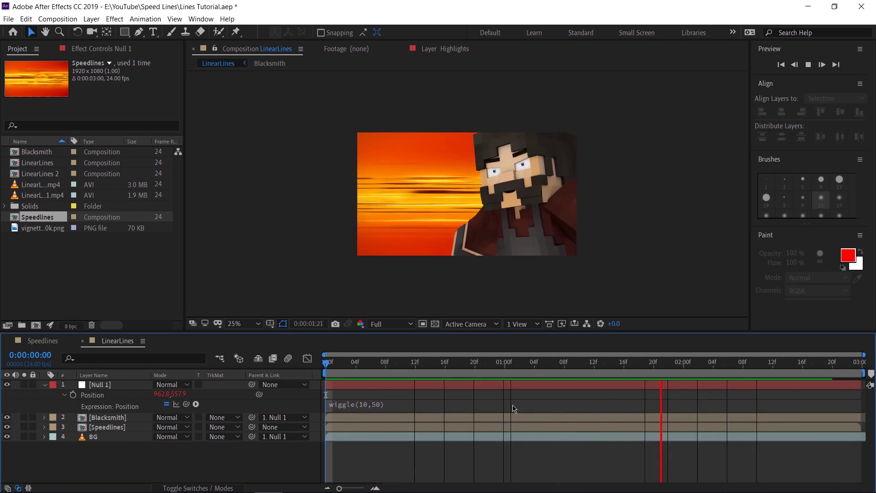
Step: Stop the preview and zoom in on the first frame to inspect the edges
{"action": "key", "text": "space"}
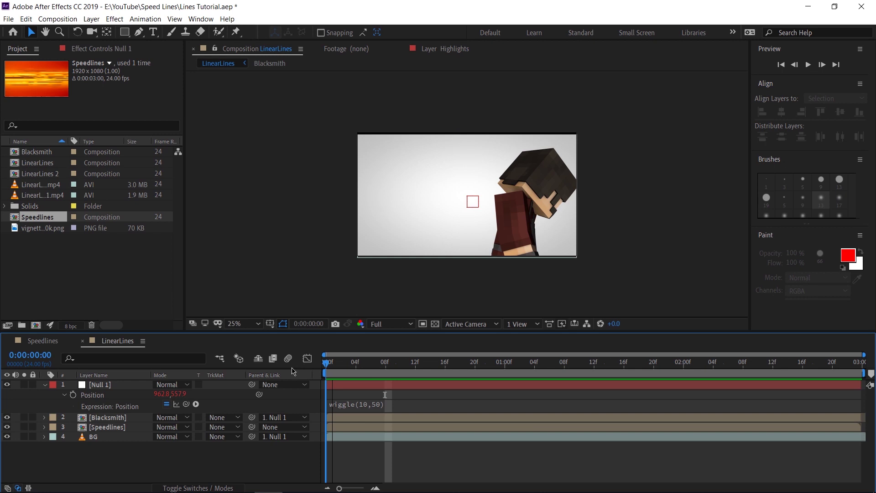
{"action": "key", "text": "Home"}
{"action": "key", "text": "period"}
{"action": "key", "text": "period"}
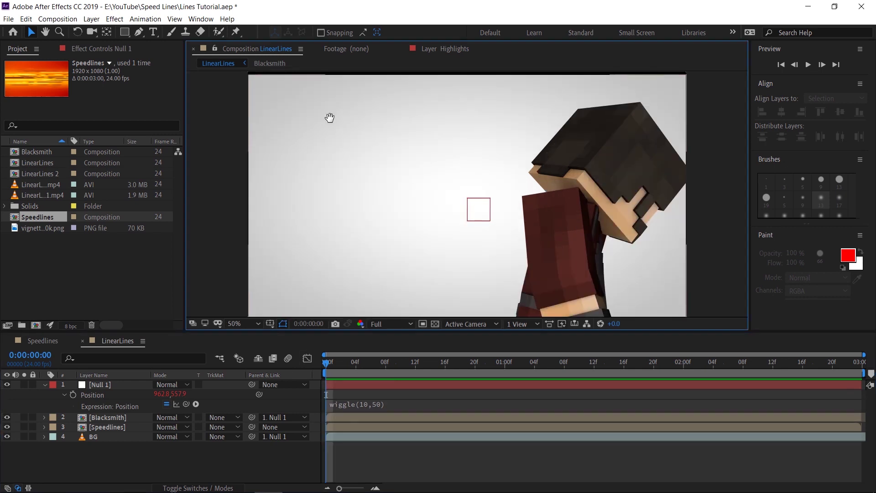
{"action": "key", "text": "period"}
{"action": "key", "text": "period"}
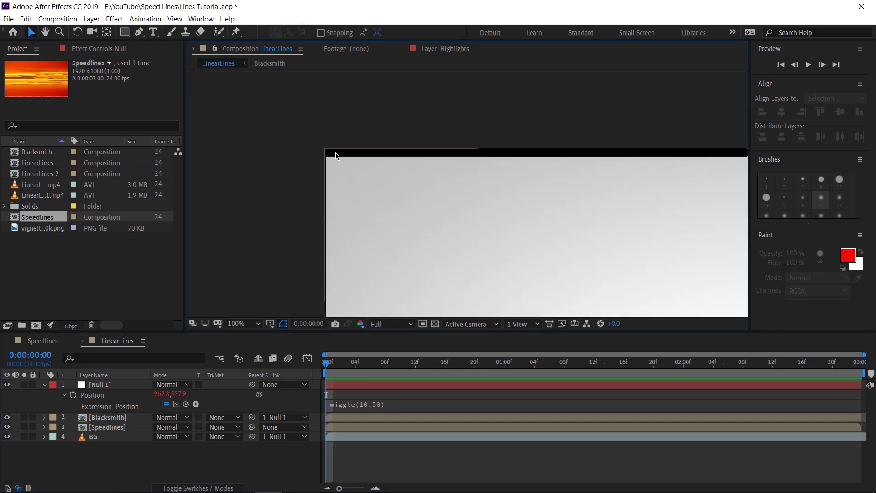
Step: Duplicate BG as BG 2 below the original, with parent None and position reset to 960,540
{"action": "left_click", "coordinate": [105, 438]}
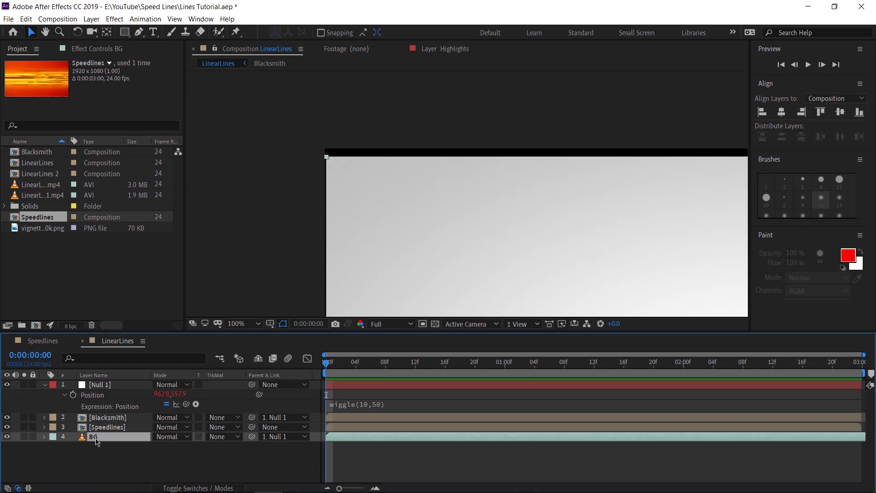
{"action": "key", "text": "ctrl+d"}
{"action": "left_click_drag", "start_coordinate": [124, 440], "coordinate": [112, 459]}
{"action": "left_click", "coordinate": [285, 446]}
{"action": "left_click", "coordinate": [296, 379]}
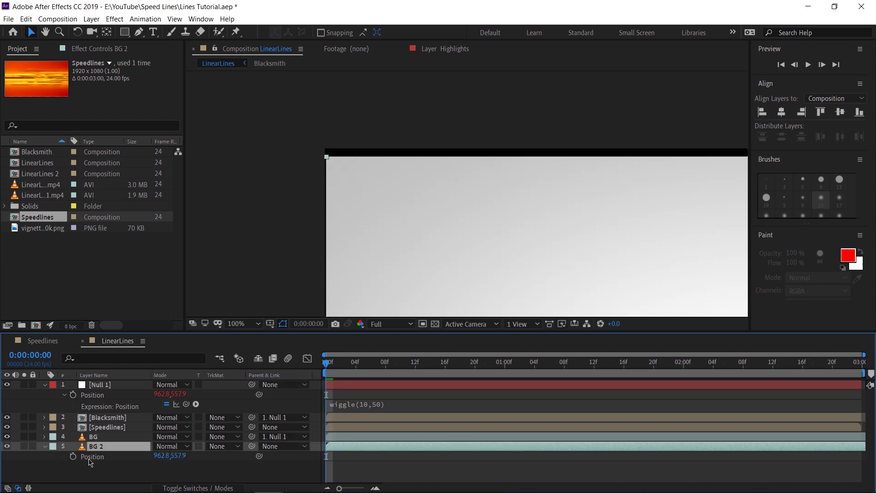
{"action": "right_click", "coordinate": [90, 460]}
{"action": "left_click", "coordinate": [127, 410]}
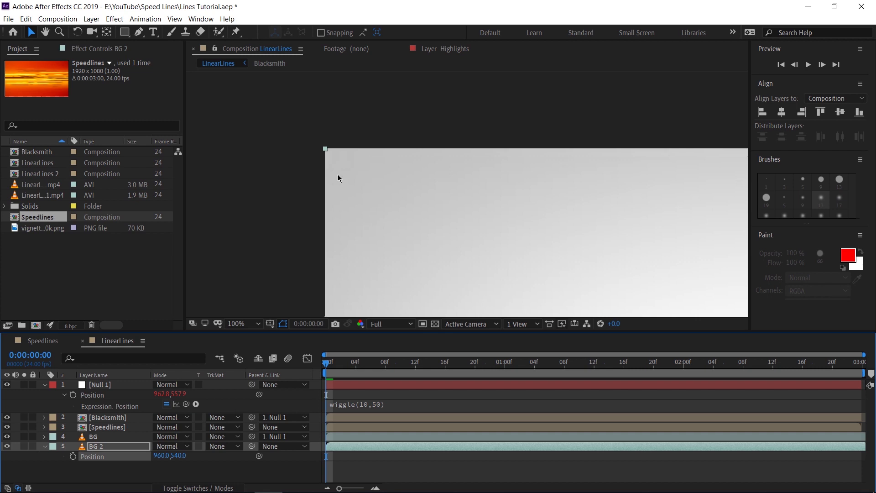
{"action": "left_click", "coordinate": [44, 447]}
{"action": "scroll", "coordinate": [472, 183], "scroll_direction": "down", "scroll_amount": 4}
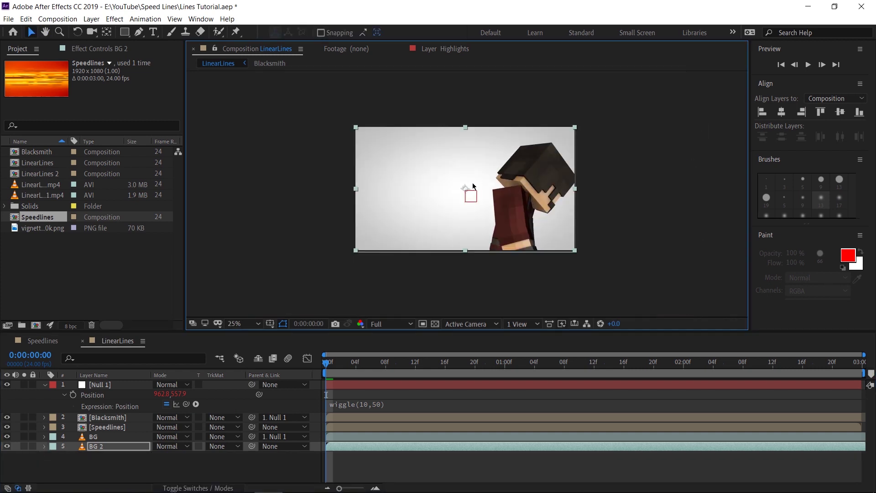
Step: Collapse the layer properties, select the Blacksmith layer and preview the composition
{"action": "key", "text": "u"}
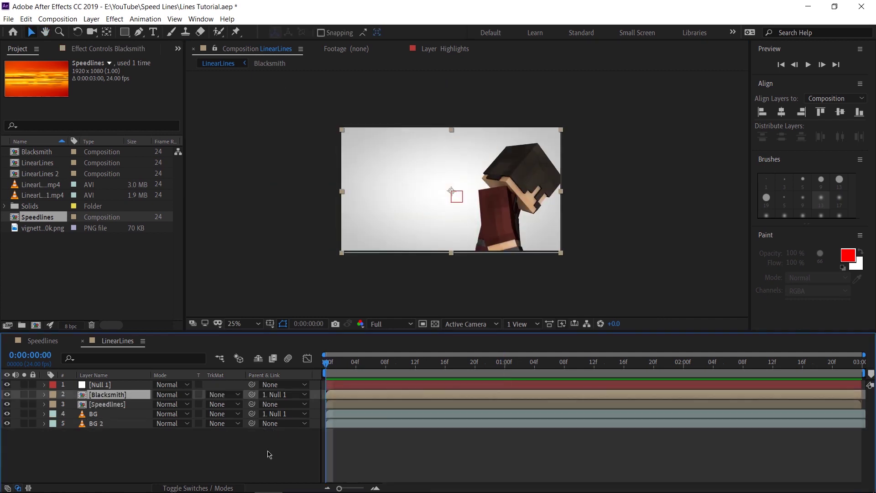
{"action": "left_click", "coordinate": [117, 394]}
{"action": "key", "text": "space"}
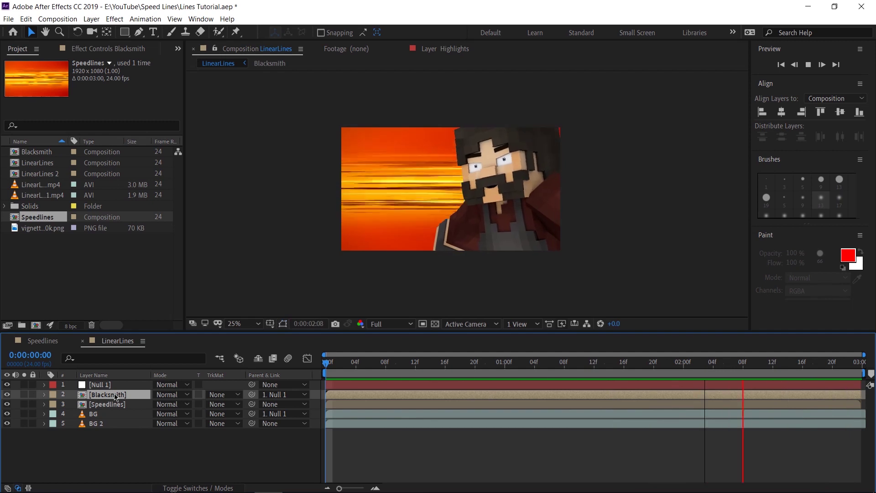
Step: Search 'rsmb' in the effect search and add RSMB Pro, giving a 0.50 blur amount
{"action": "key", "text": "ctrl+space"}
{"action": "type", "text": "rsmb"}
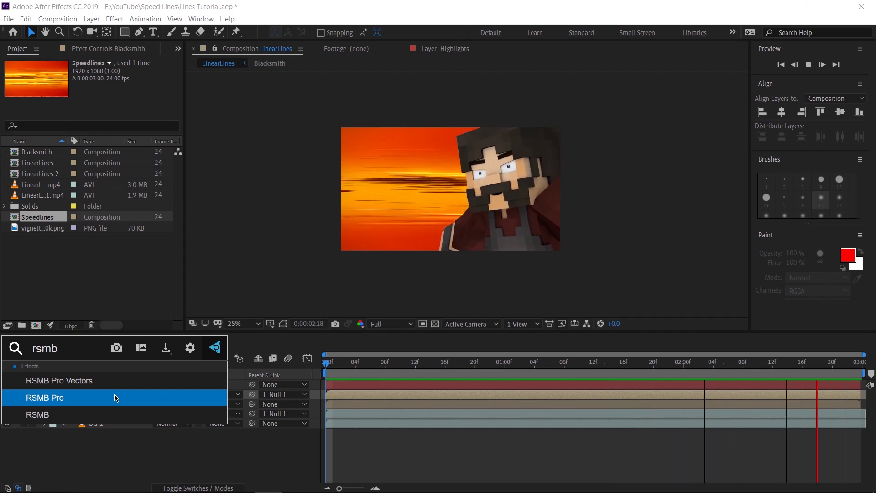
{"action": "left_click", "coordinate": [115, 397]}
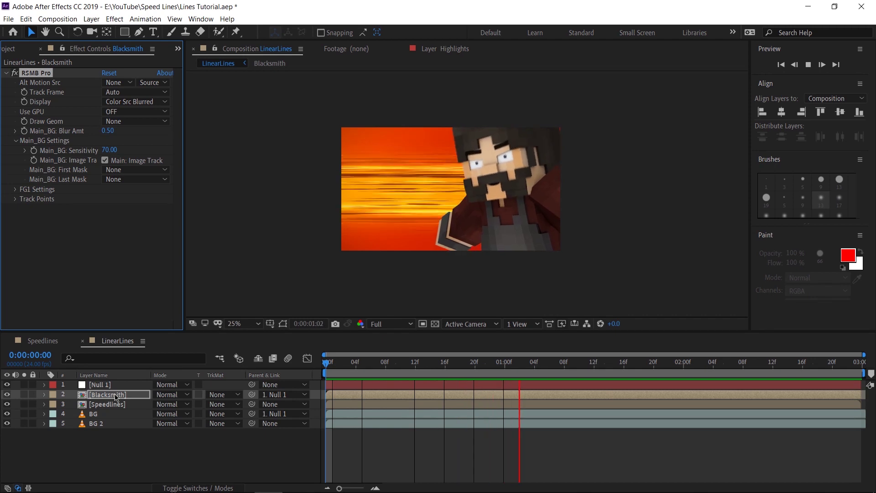
{"action": "key", "text": "period"}
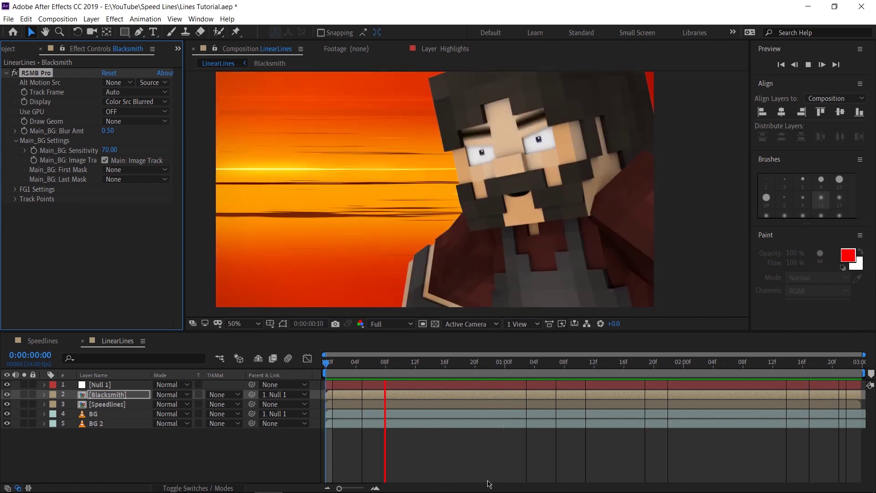